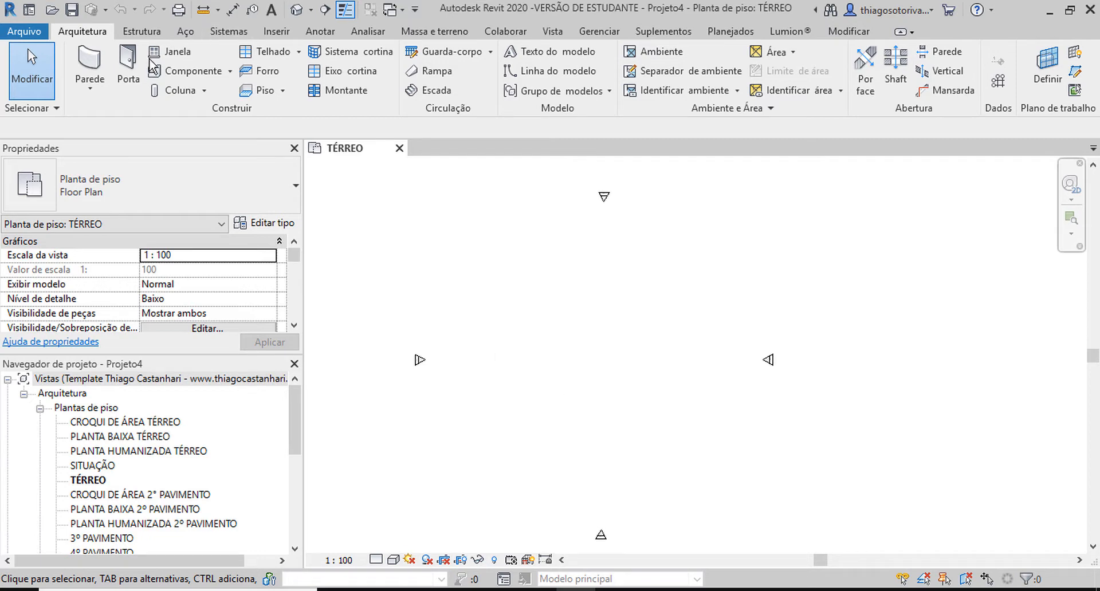
# Step: Start a new wall using the curtain wall type MONTANTES 5 x 5 cm
pyautogui.click(89, 66)
pyautogui.click(183, 186)
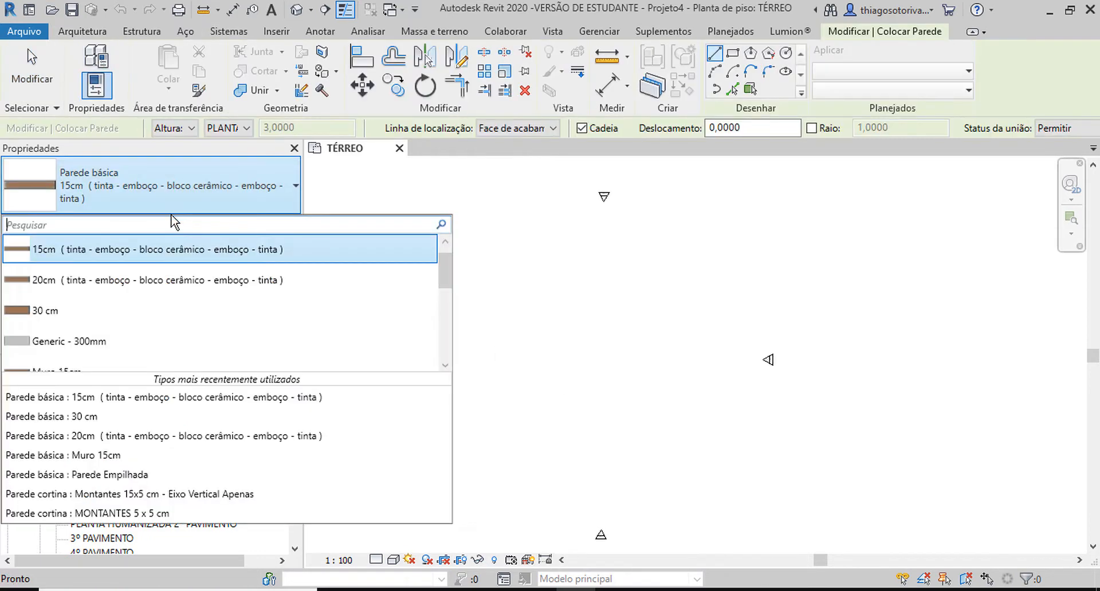
pyautogui.scroll(-5, 216, 287)
pyautogui.click(216, 321)
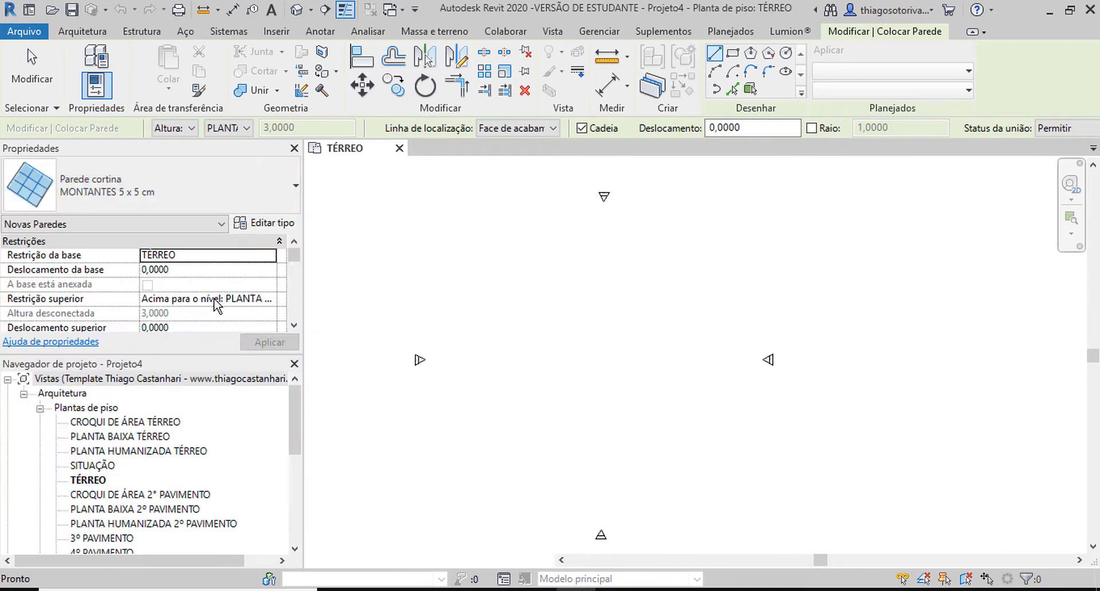
# Step: Duplicate the curtain wall type under the name ACM 70x70CM
pyautogui.click(263, 223)
pyautogui.click(638, 85)
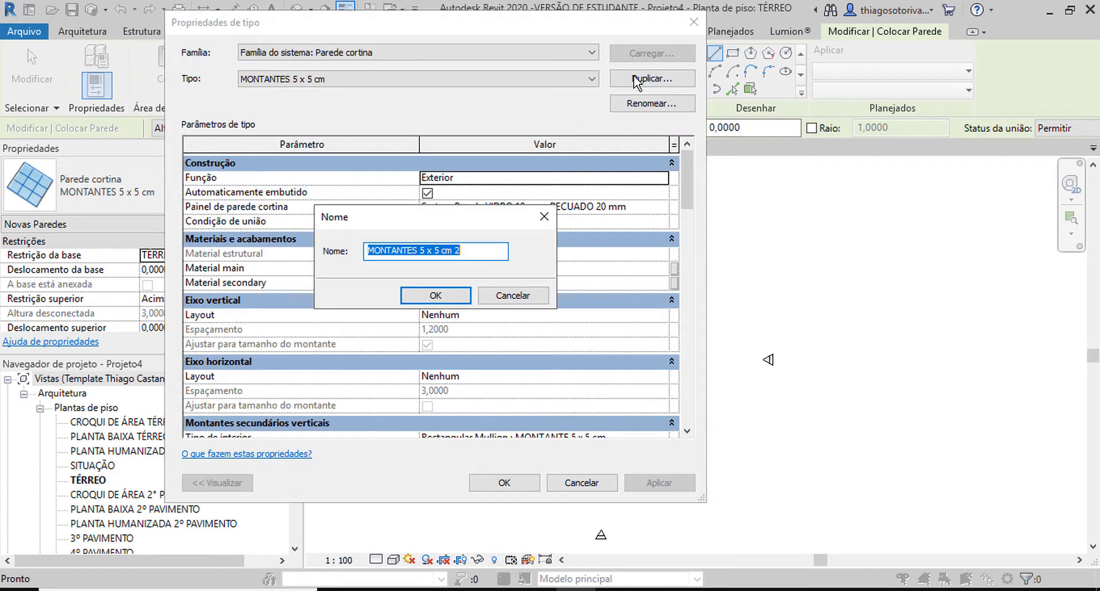
pyautogui.write('ac')
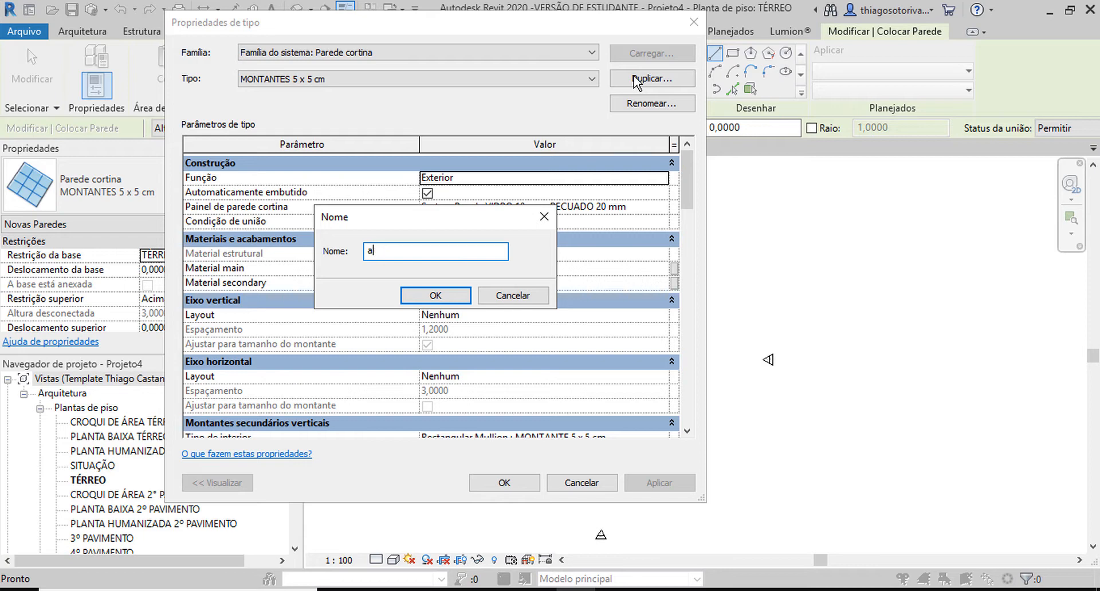
pyautogui.press('BackSpace')
pyautogui.write('ACM 70x70CM')
pyautogui.press('Return')
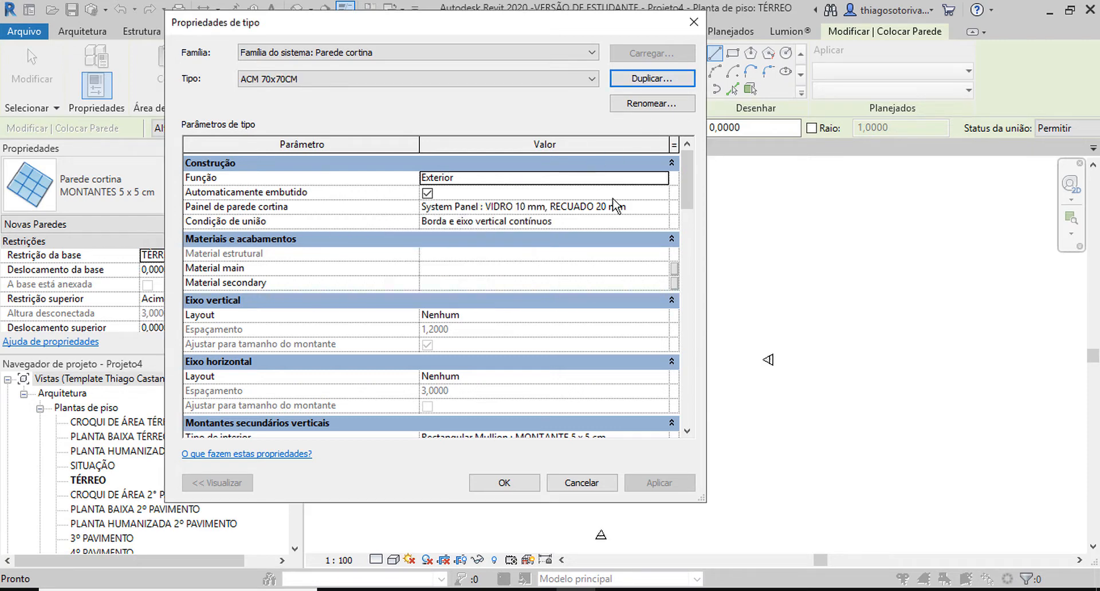
# Step: Choose System Panel : VIDRO 10 mm, RECUADO 20 mm as the curtain panel of the ACM 70x70CM type
pyautogui.click(663, 209)
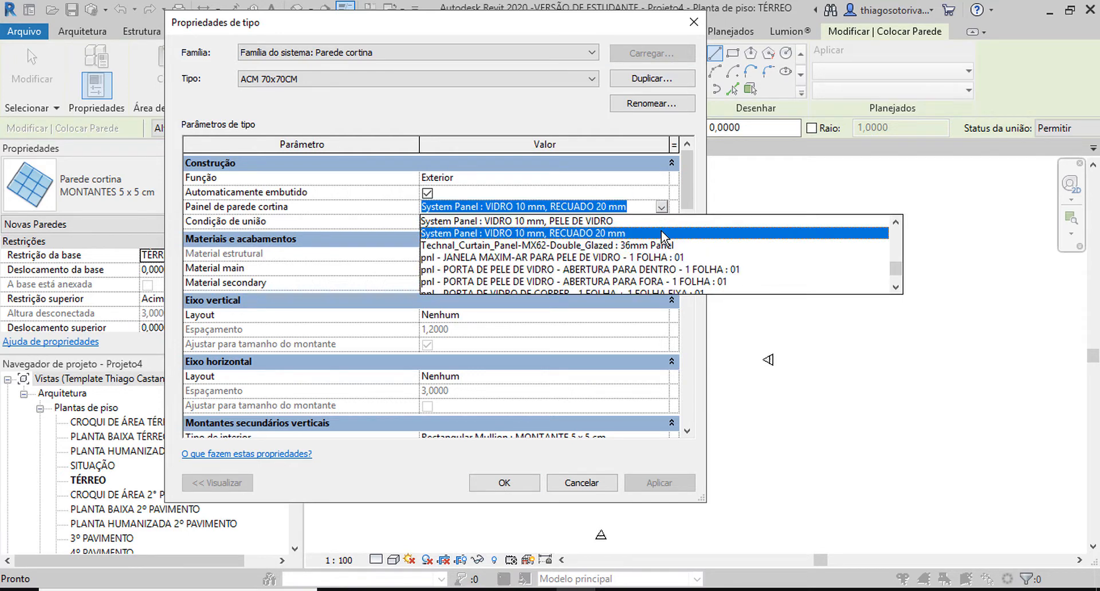
pyautogui.scroll(1, 578, 257)
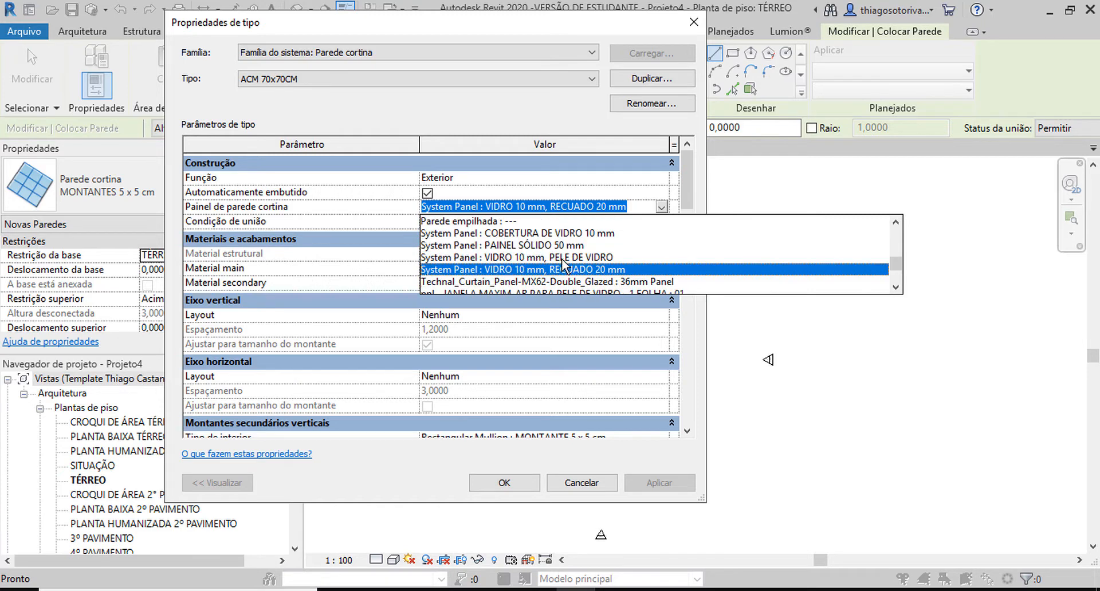
pyautogui.click(491, 271)
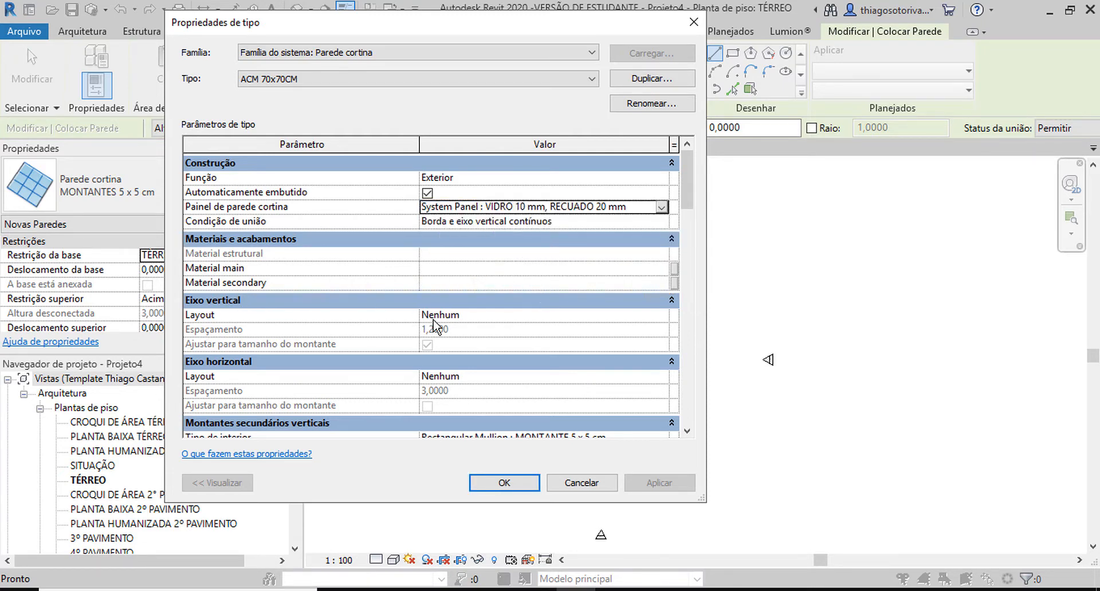
# Step: Set the vertical grid layout to Distância fixa with a spacing of 0,7
pyautogui.click(518, 317)
pyautogui.click(662, 316)
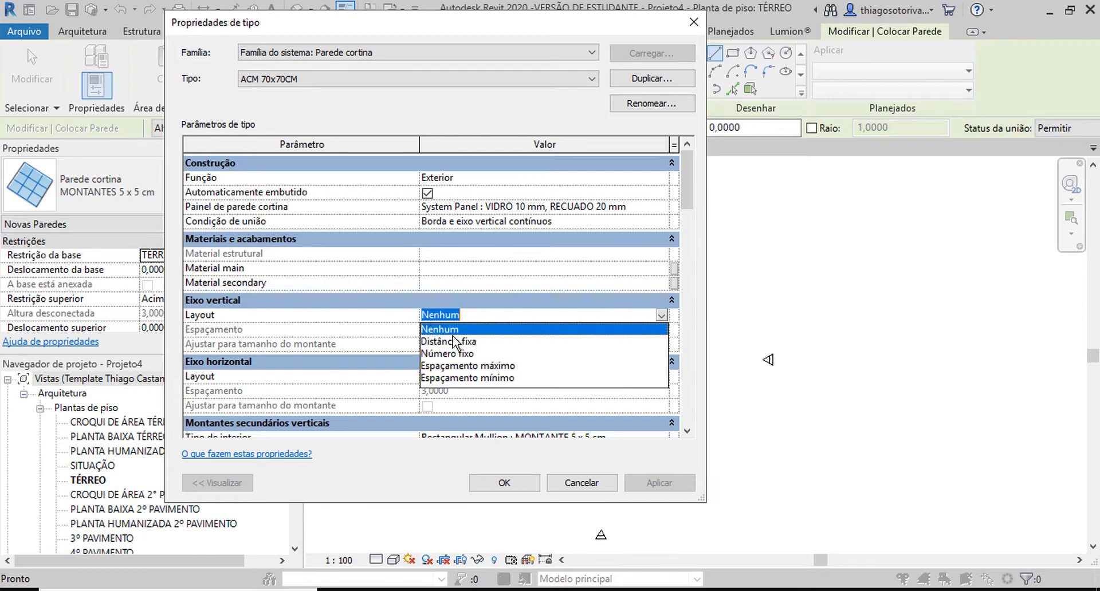
pyautogui.click(483, 342)
pyautogui.click(487, 330)
pyautogui.write('.7')
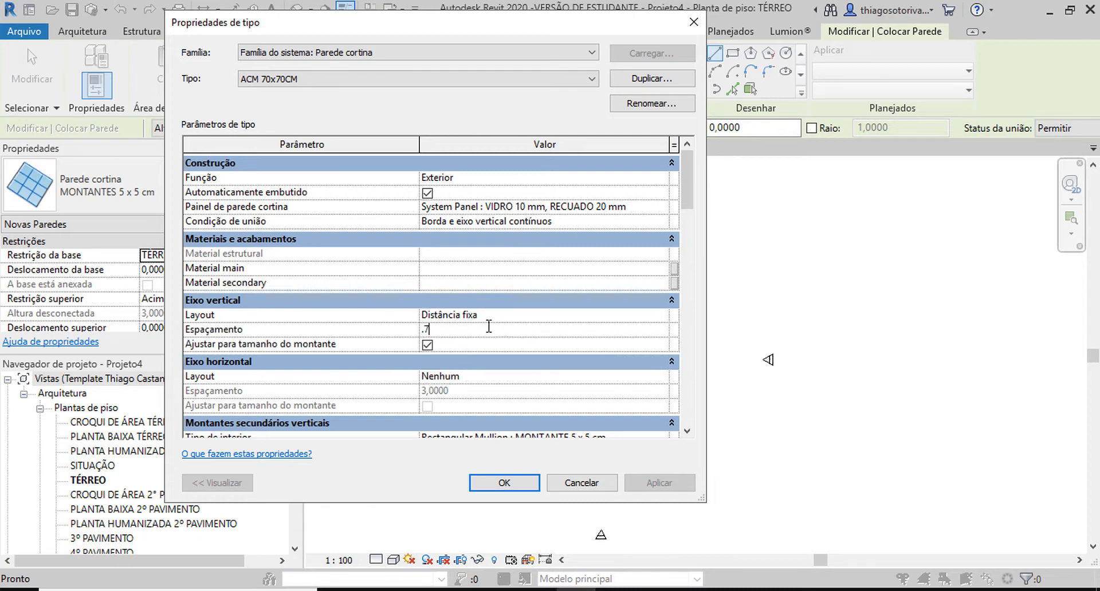
pyautogui.press('Return')
# Step: Set the horizontal grid layout to Distância fixa with a spacing of 0,7
pyautogui.scroll(-2, 621, 305)
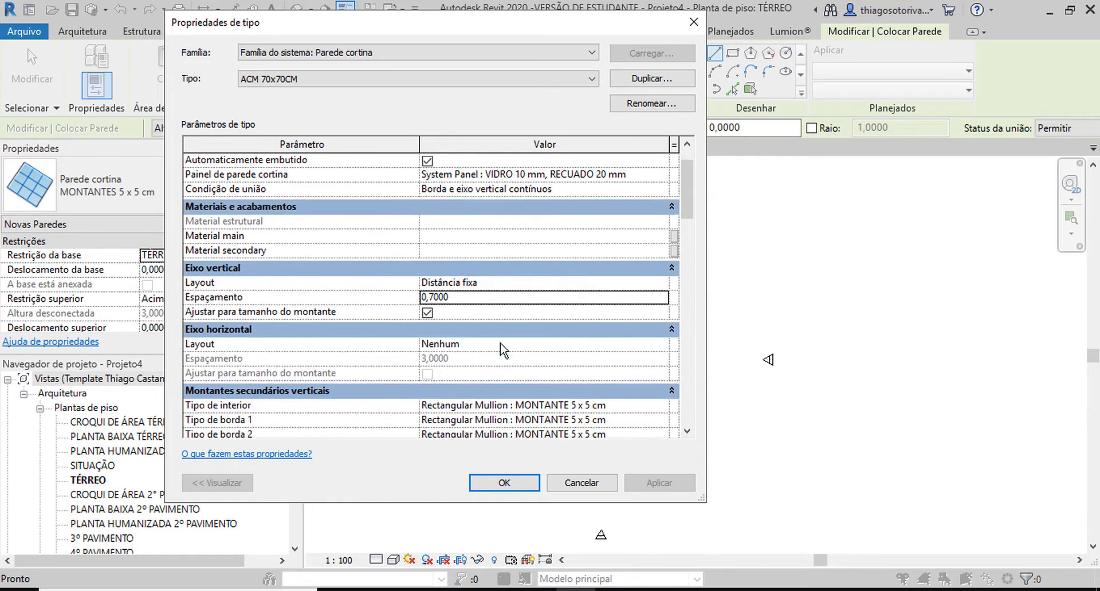
pyautogui.click(662, 301)
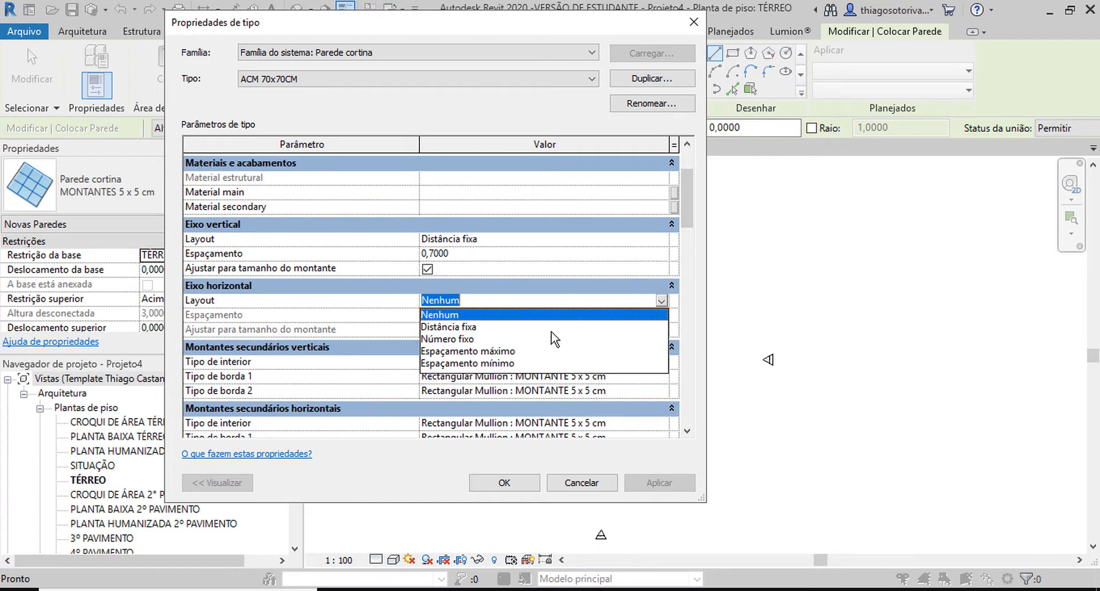
pyautogui.click(518, 327)
pyautogui.click(494, 315)
pyautogui.write('.7')
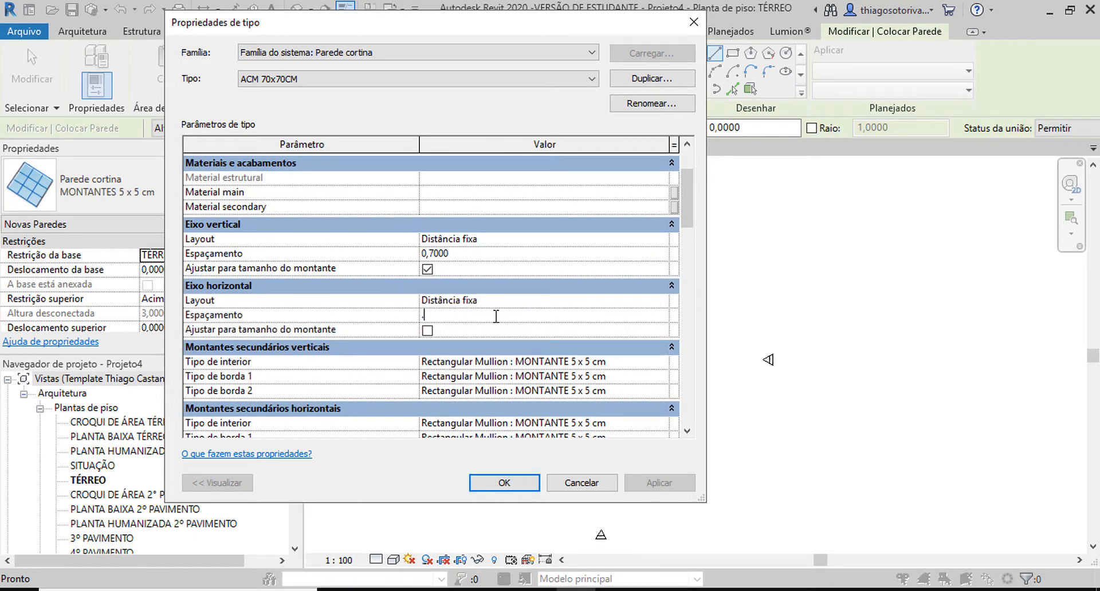
pyautogui.press('Return')
pyautogui.click(496, 316)
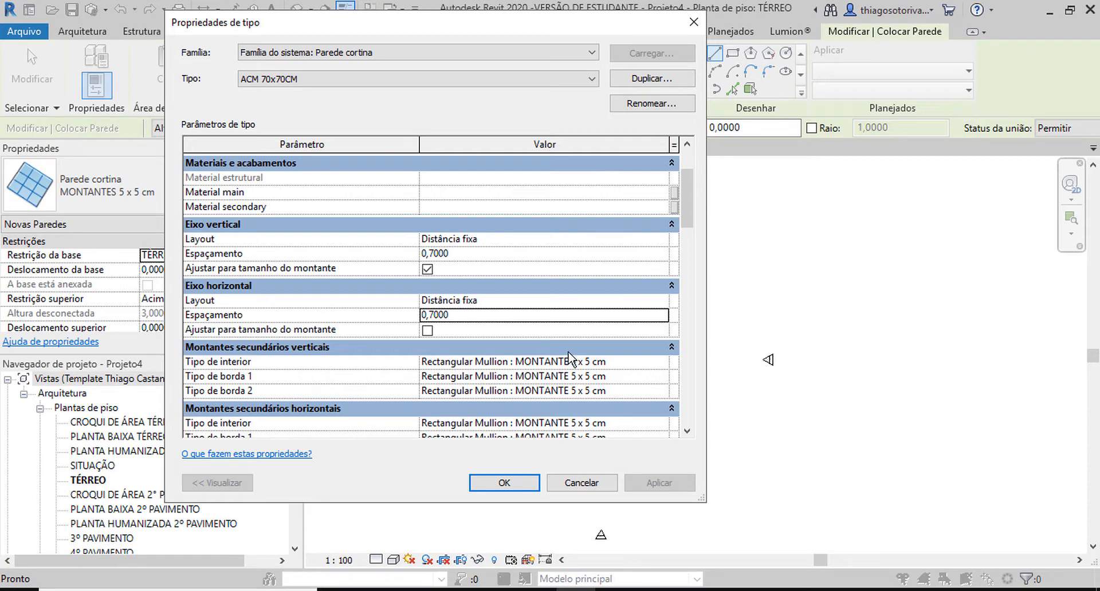
# Step: Set border types 1 and 2 of the vertical mullions to Nenhum
pyautogui.moveTo(690, 207); pyautogui.dragTo(687, 230)
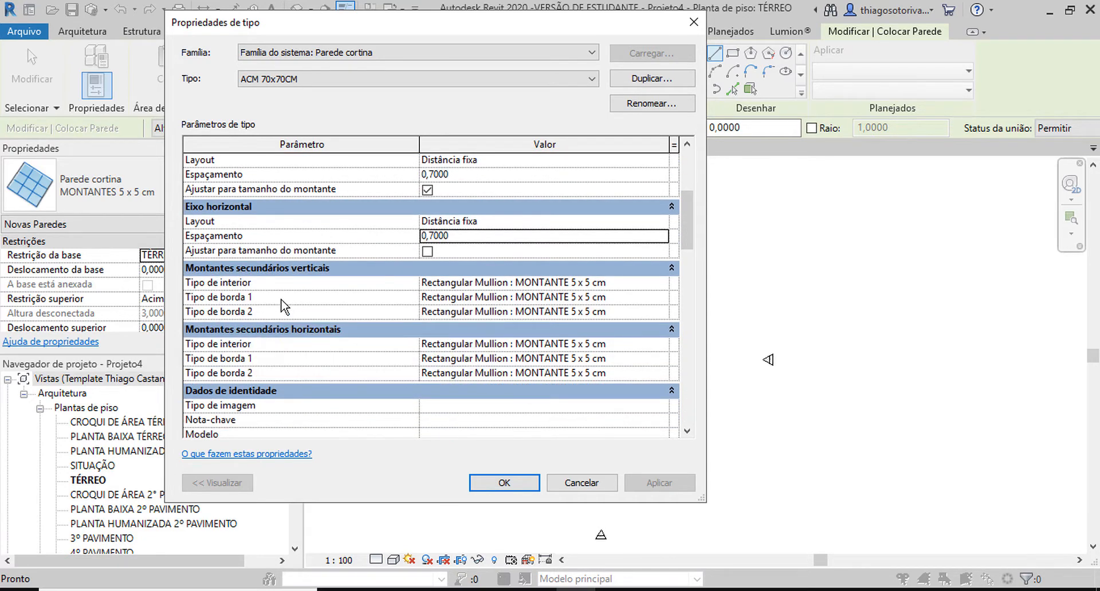
pyautogui.click(663, 298)
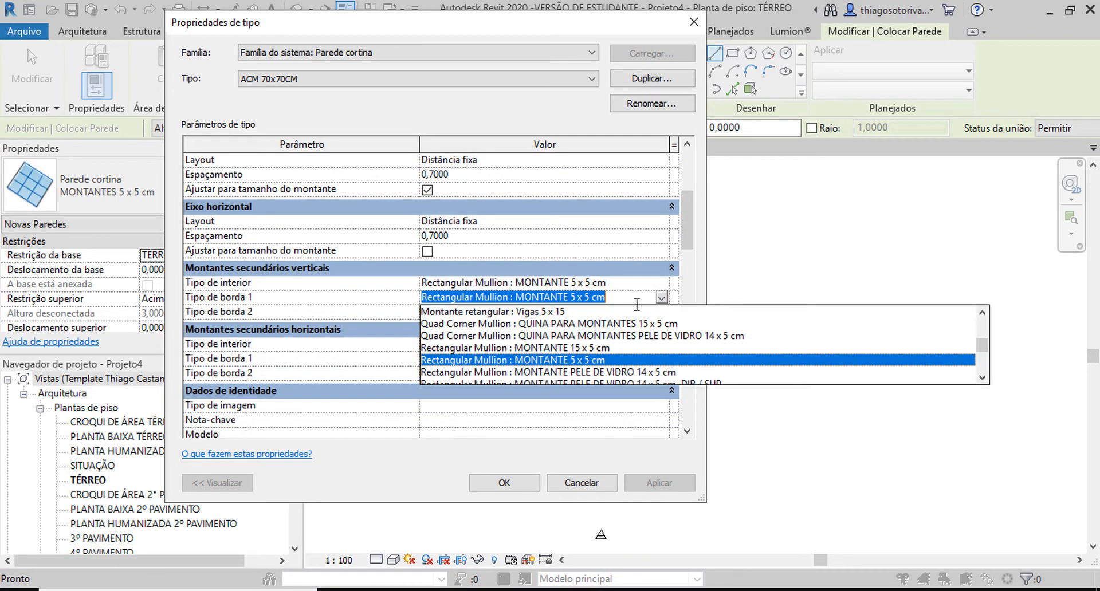
pyautogui.scroll(5, 498, 344)
pyautogui.click(652, 313)
pyautogui.click(653, 315)
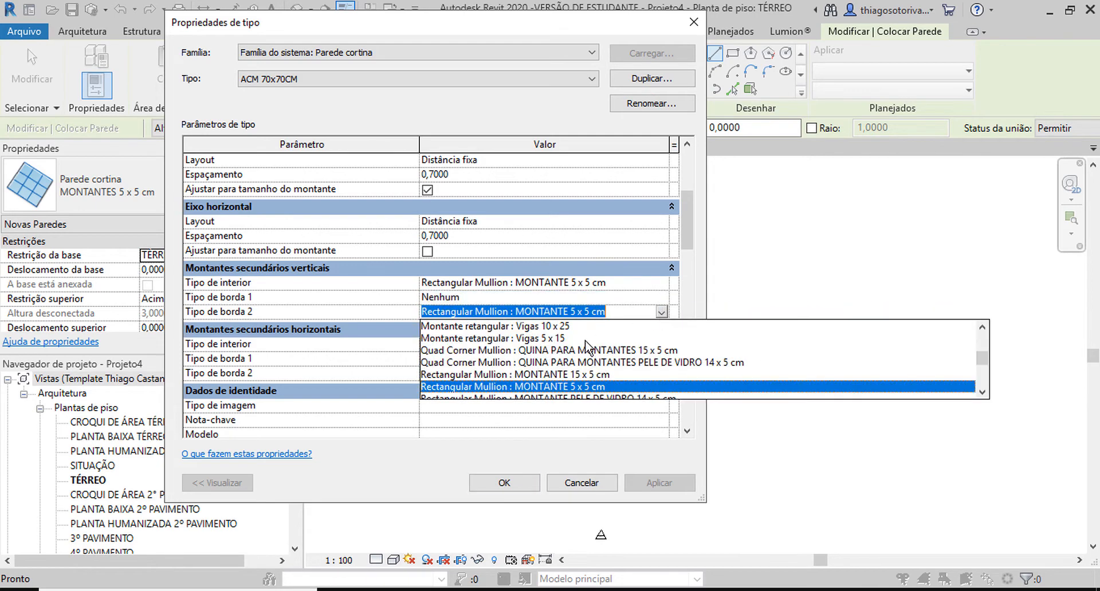
pyautogui.scroll(5, 487, 335)
pyautogui.click(481, 323)
# Step: Set border types 1 and 2 of the horizontal mullions to Nenhum and accept the type properties
pyautogui.click(661, 359)
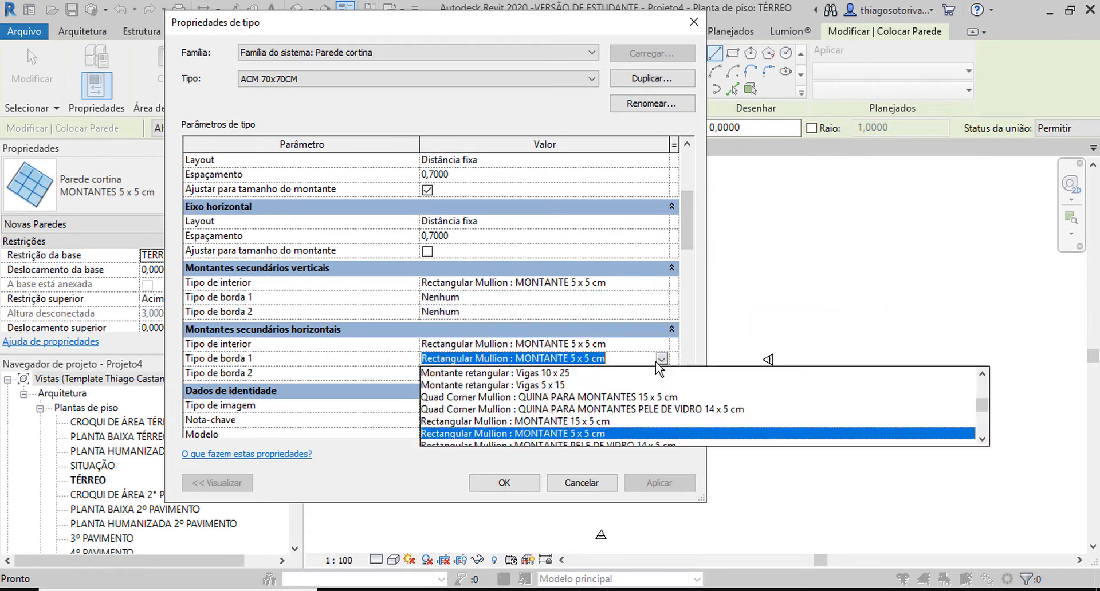
pyautogui.scroll(5, 516, 401)
pyautogui.click(522, 374)
pyautogui.click(662, 373)
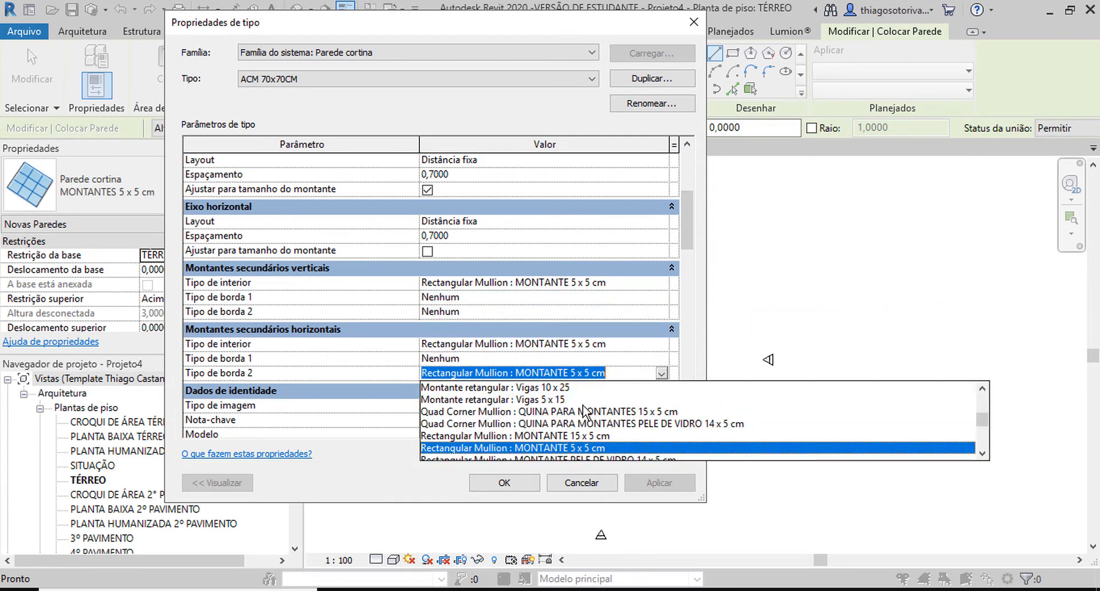
pyautogui.scroll(5, 504, 407)
pyautogui.click(533, 376)
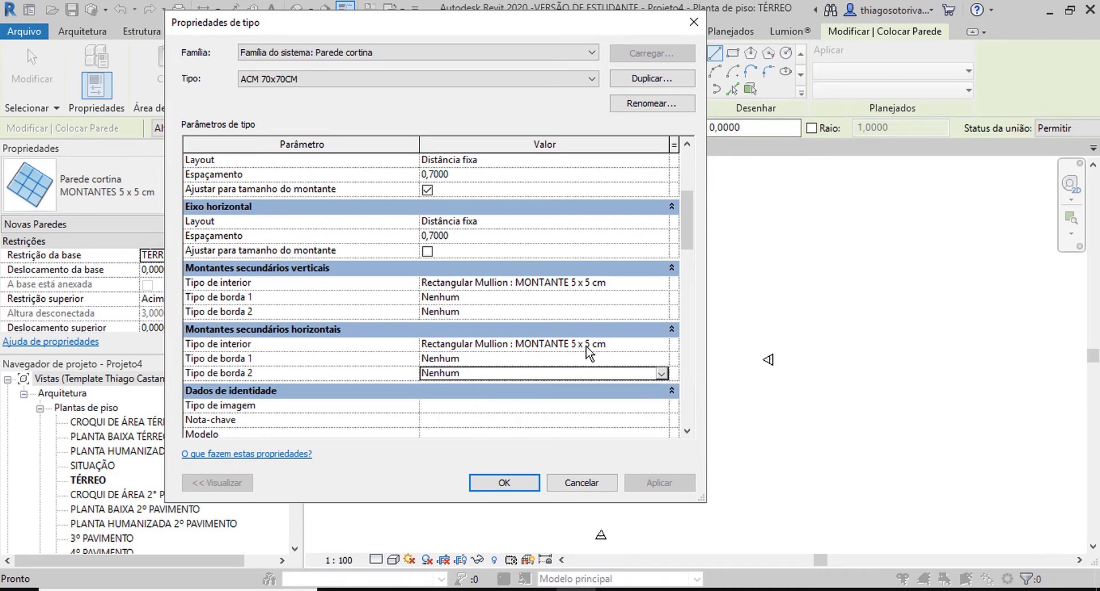
pyautogui.click(504, 483)
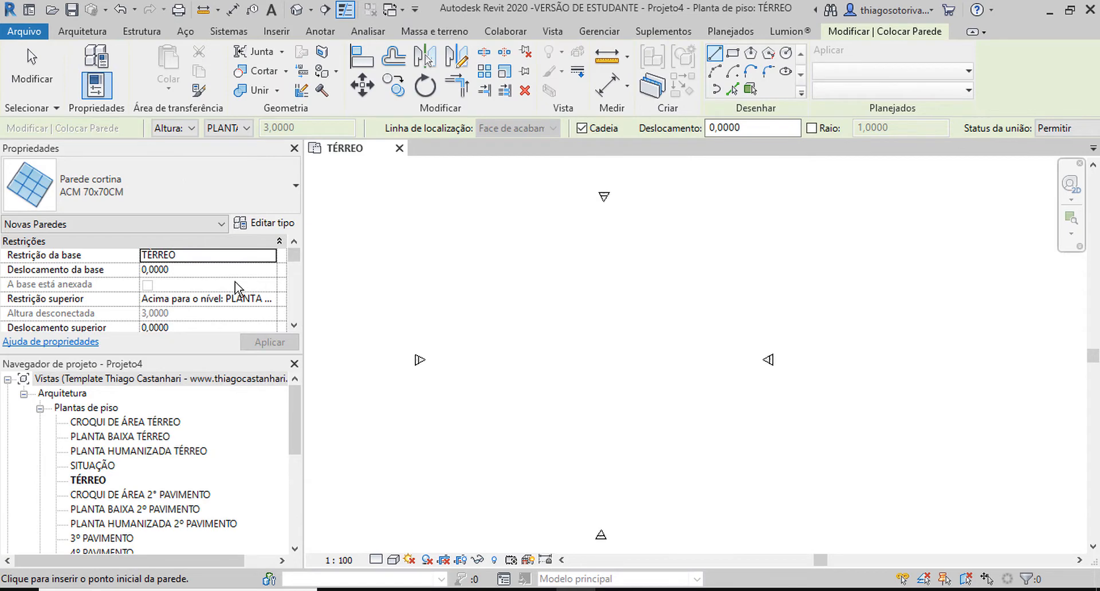
# Step: Set the new wall's top constraint to Não conectado and its unconnected height to 8
pyautogui.scroll(-1, 240, 289)
pyautogui.click(274, 271)
pyautogui.click(270, 270)
pyautogui.click(185, 286)
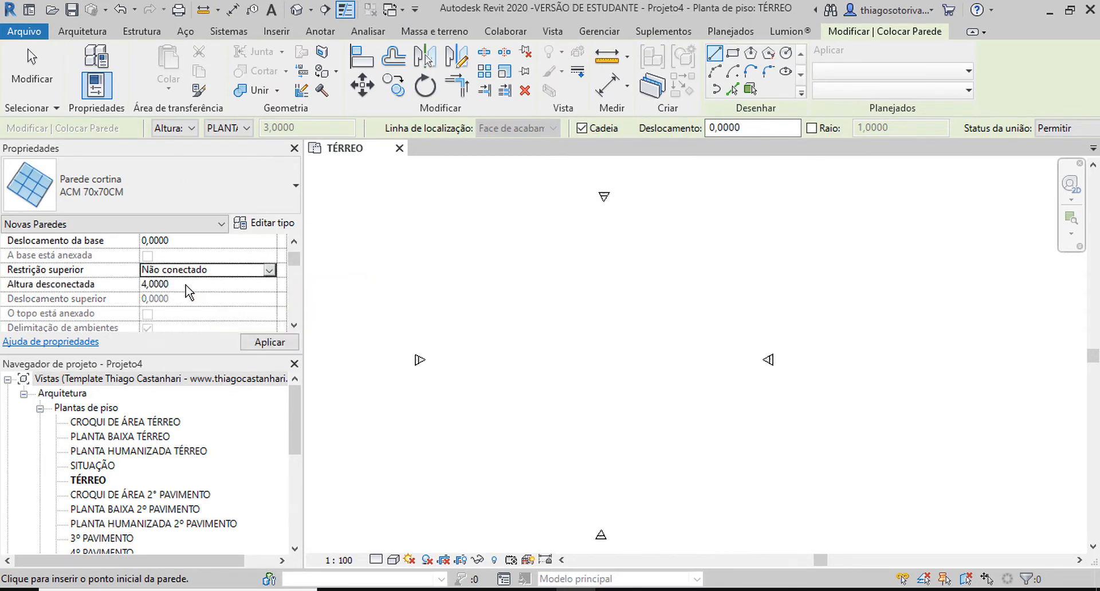
pyautogui.click(227, 284)
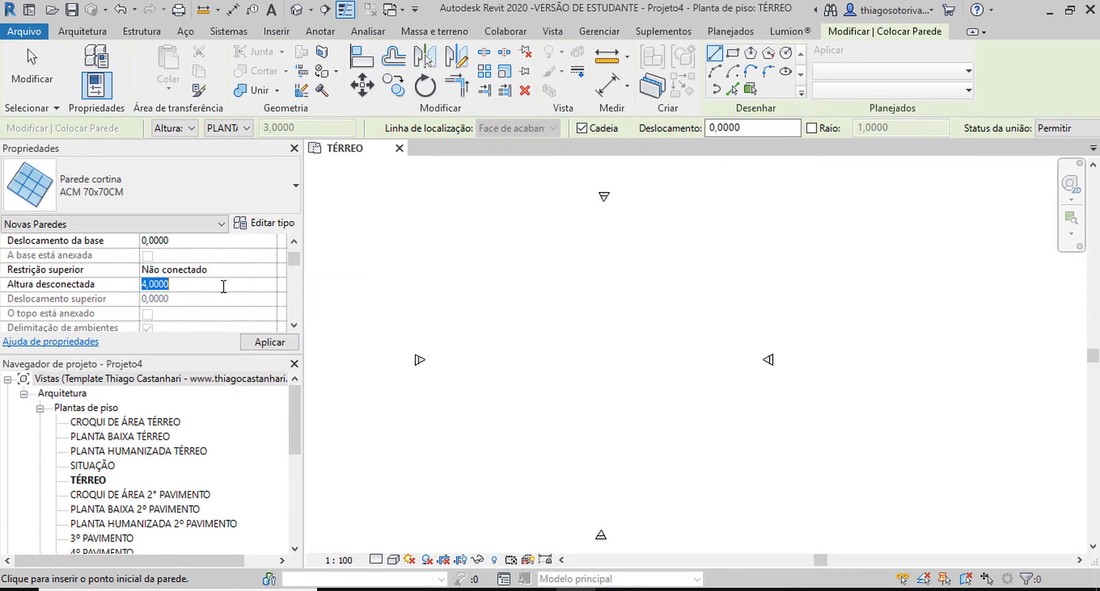
pyautogui.write('8')
# Step: Draw one horizontal curtain wall 7 m long between the elevation markers in the TÉRREO plan and end the command
pyautogui.click(521, 307)
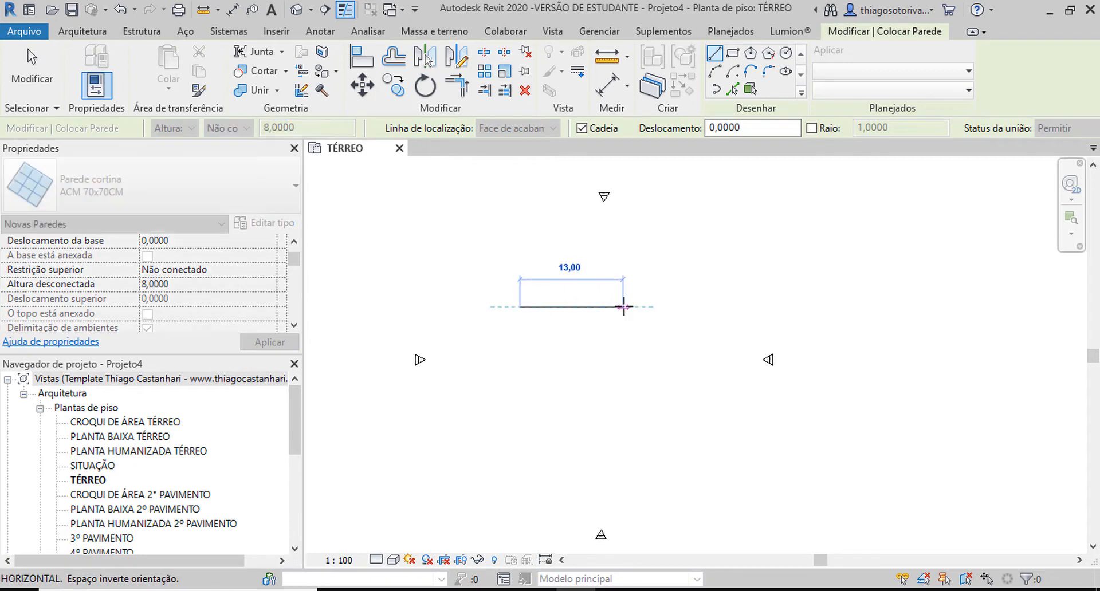
pyautogui.write('7')
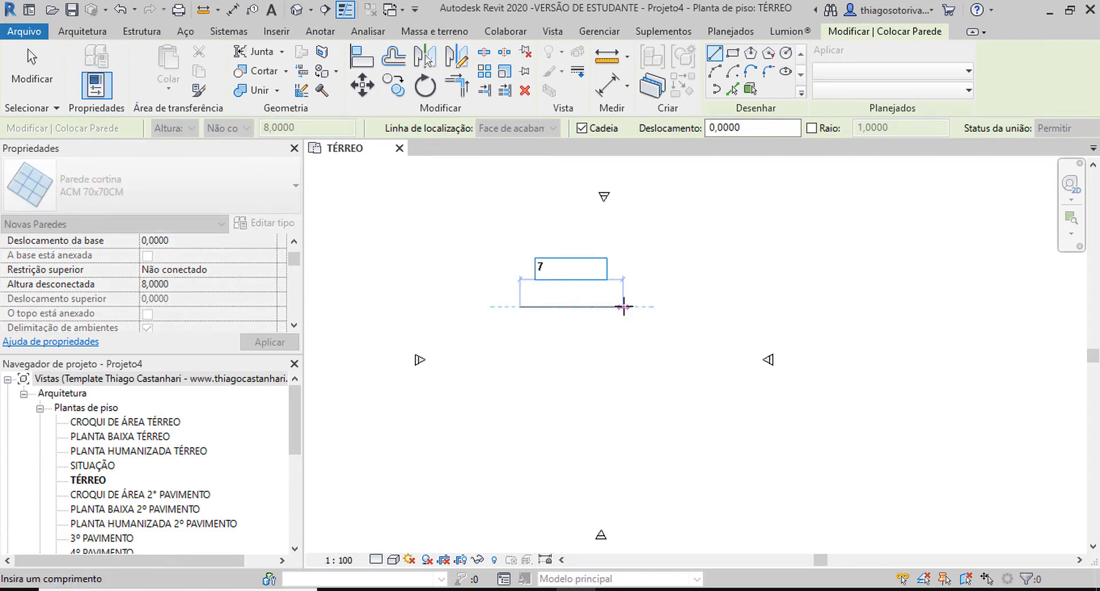
pyautogui.press('Return')
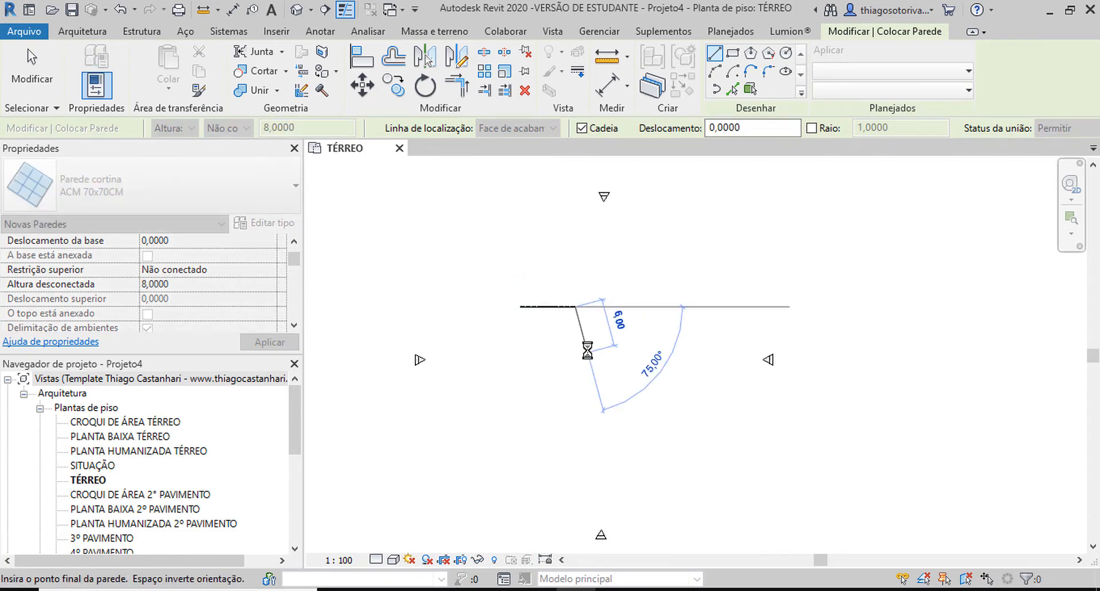
pyautogui.press('Escape')
pyautogui.press('Escape')
# Step: Open the default 3D view, hide all the levels in it and inspect the curtain wall's grid and mullions
pyautogui.scroll(3, 506, 327)
pyautogui.press('3')
pyautogui.press('d')
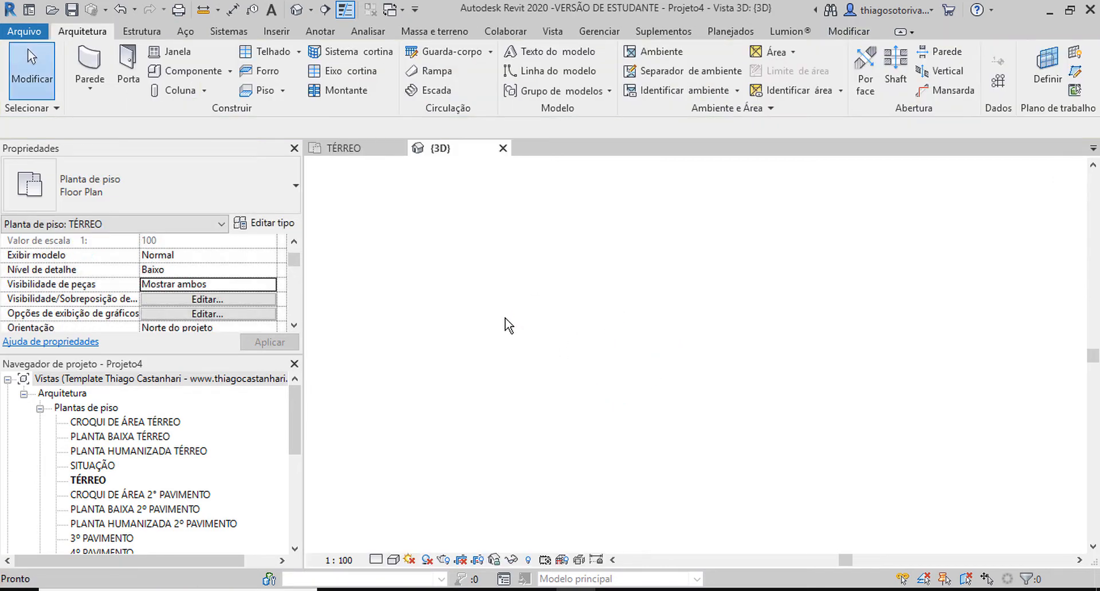
pyautogui.moveTo(502, 320); pyautogui.dragTo(467, 231)
pyautogui.press('e')
pyautogui.press('h')
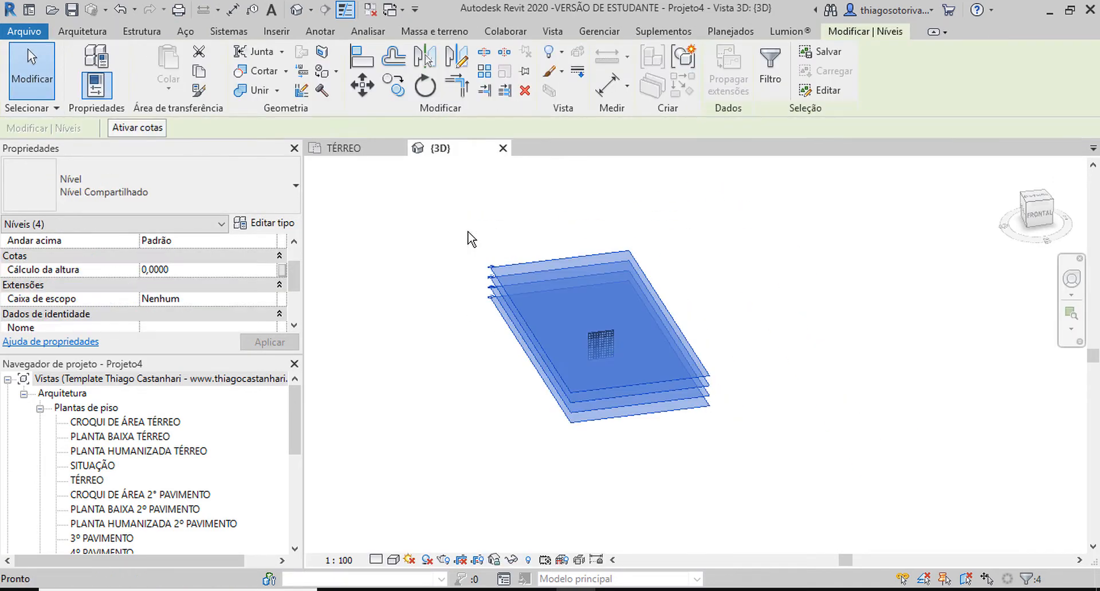
pyautogui.middleClick(467, 231)
pyautogui.middleClick(468, 231)
pyautogui.keyDown('shift'); pyautogui.moveTo(706, 371); pyautogui.dragTo(544, 247, button='middle'); pyautogui.keyUp('shift')
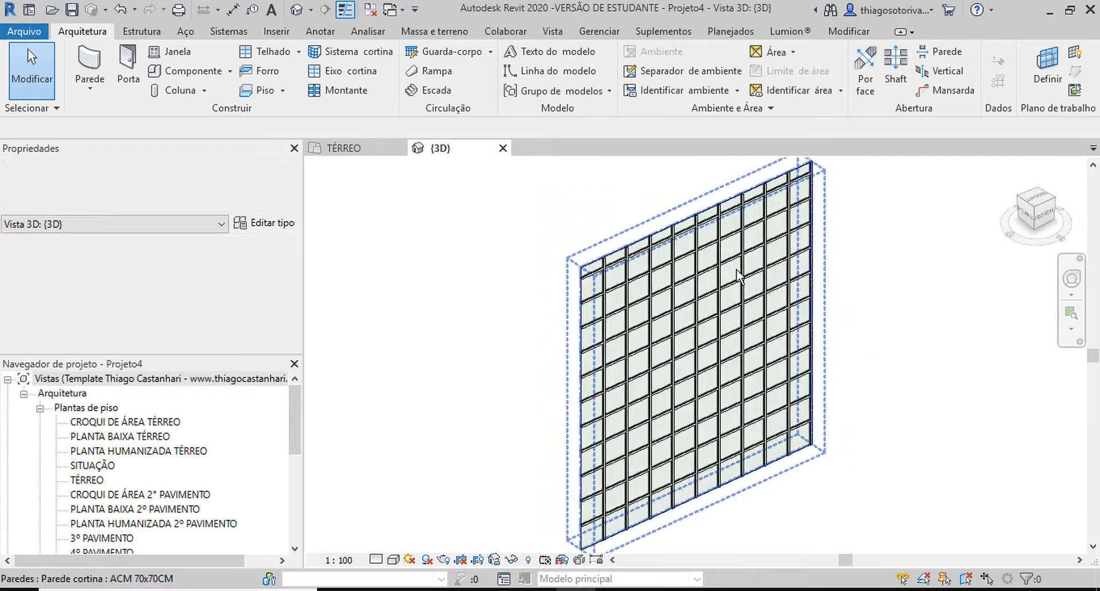
pyautogui.scroll(5, 545, 246)
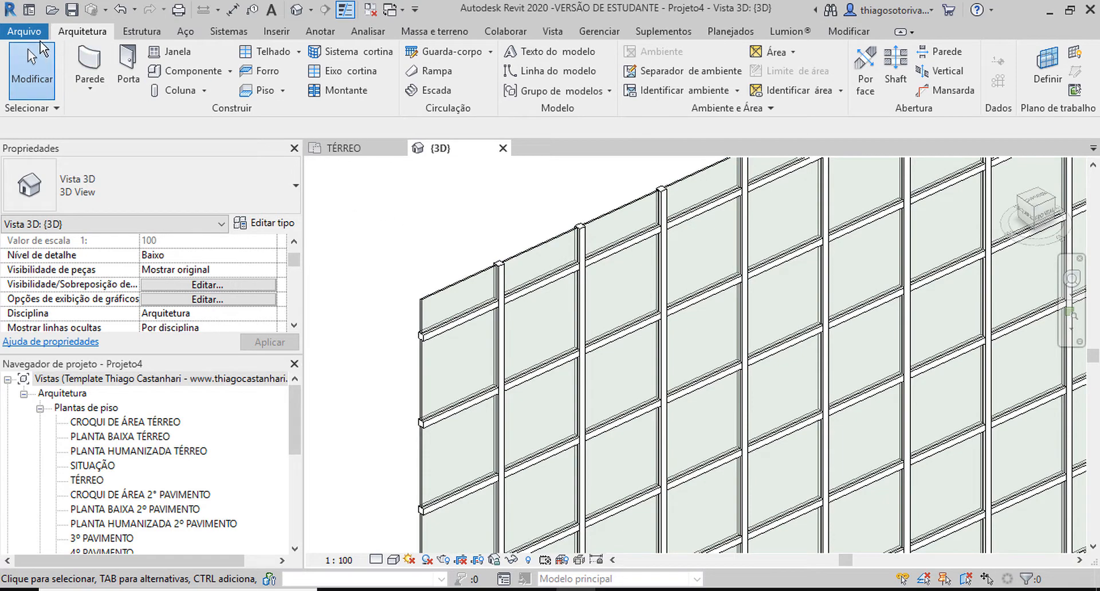
# Step: Create a new family from the template Painel de parede cortina métrico.rft
pyautogui.hotkey('alt', 'f')
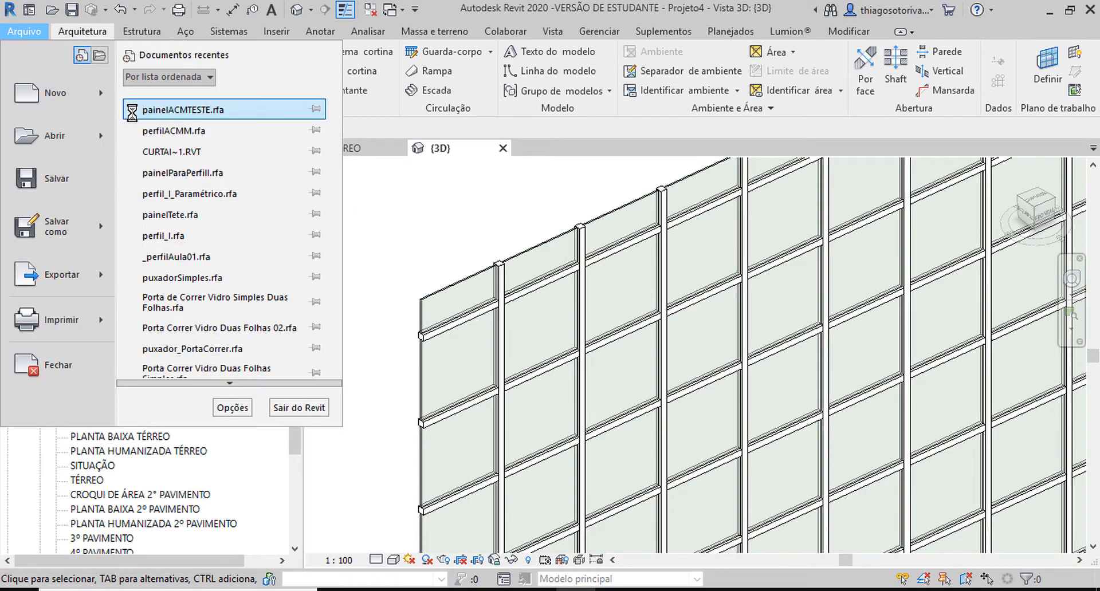
pyautogui.moveTo(113, 96)
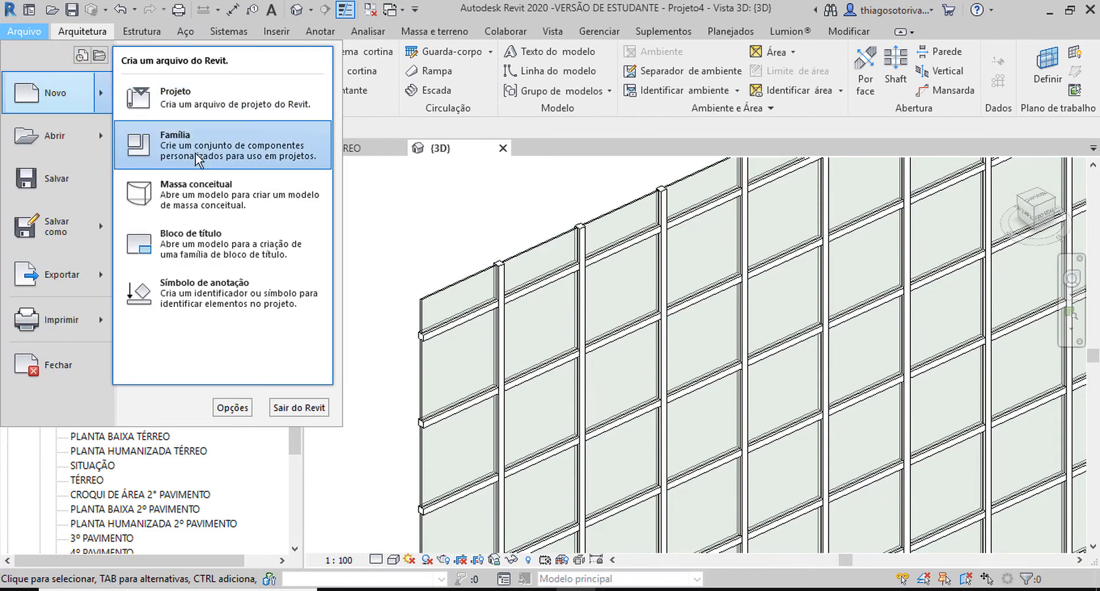
pyautogui.click(195, 151)
pyautogui.click(613, 233)
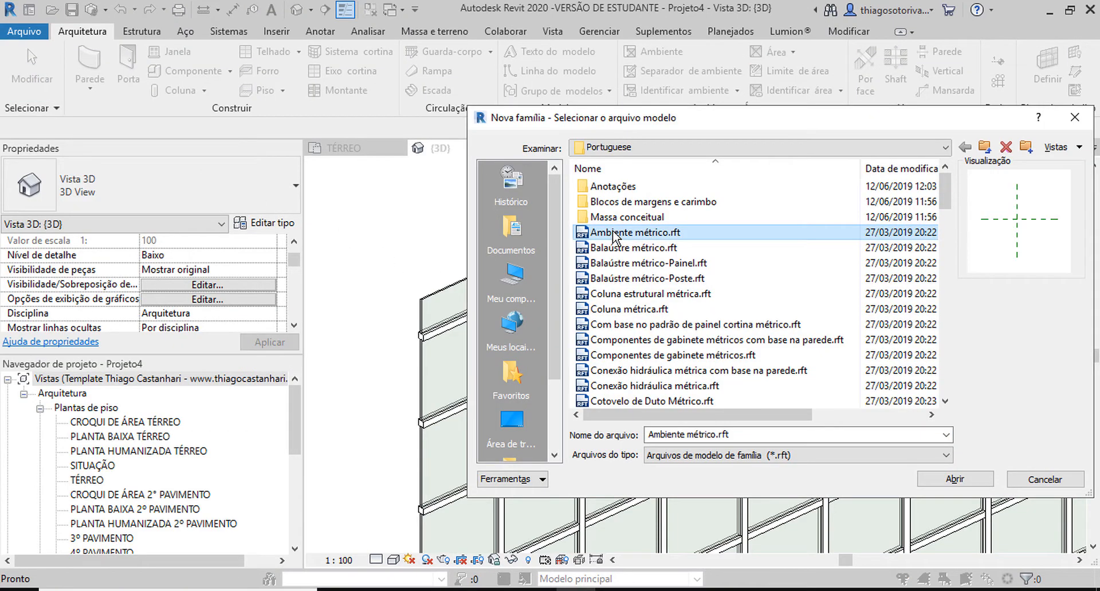
pyautogui.press('p')
pyautogui.click(676, 203)
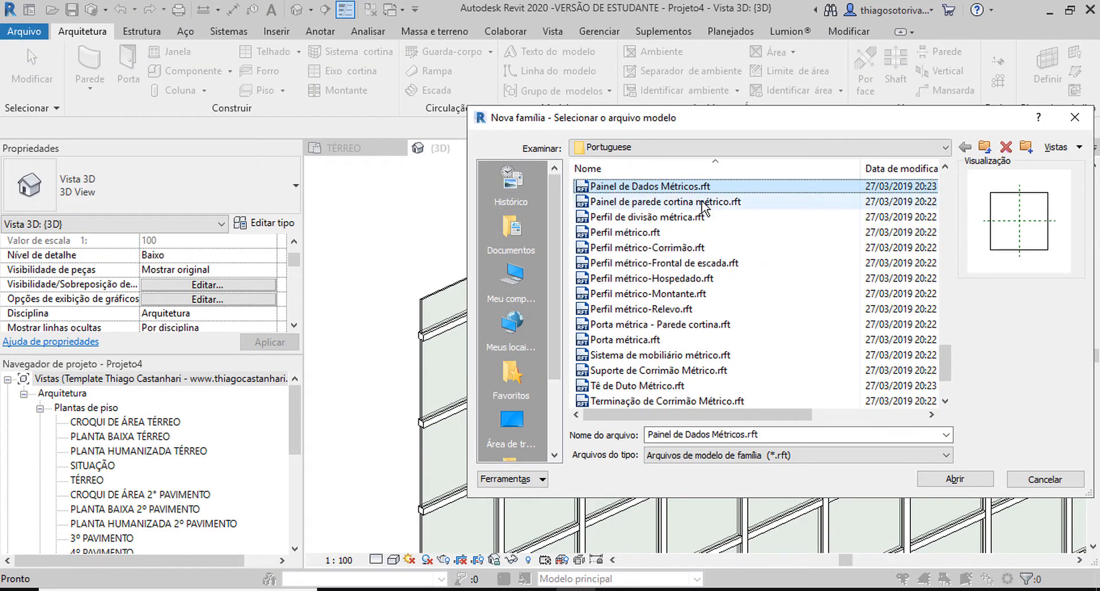
pyautogui.doubleClick(678, 203)
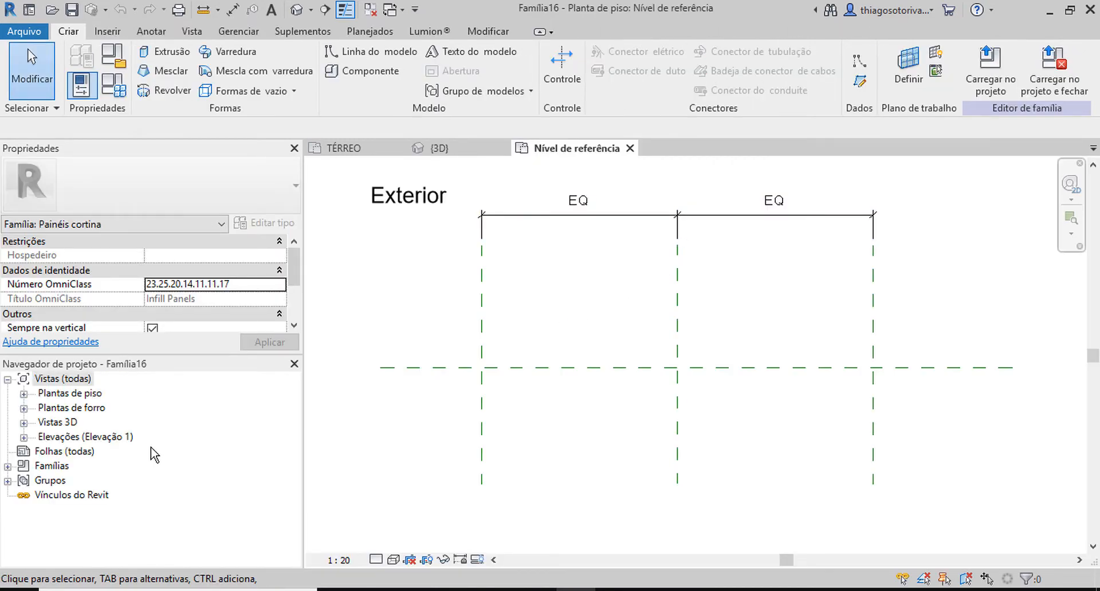
# Step: Open the Exterior elevation of the family and temporarily hide the Nível de referência level in it
pyautogui.doubleClick(90, 441)
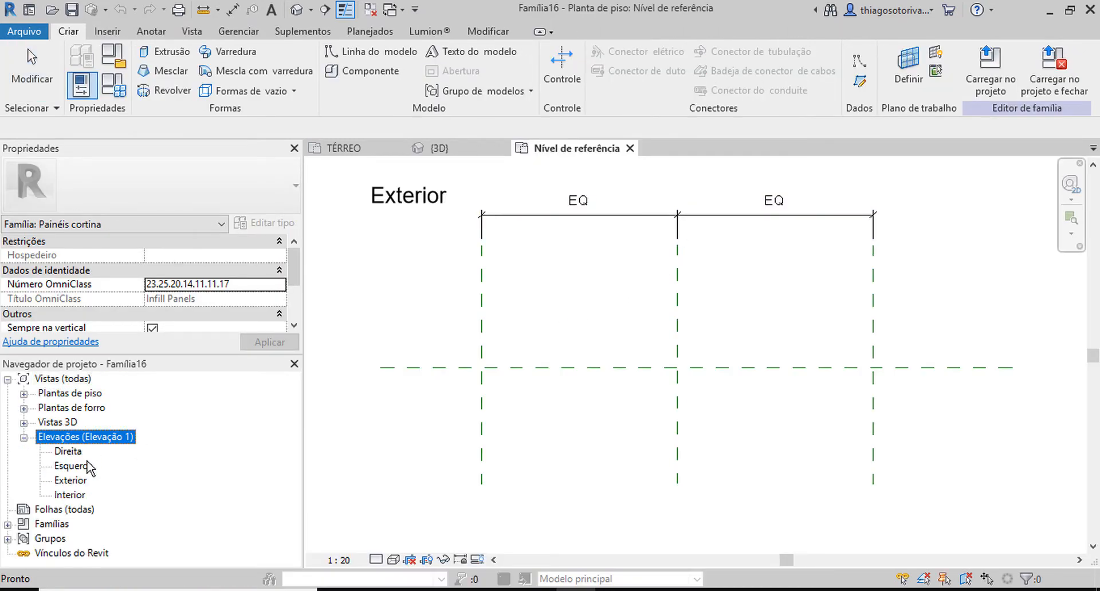
pyautogui.doubleClick(80, 481)
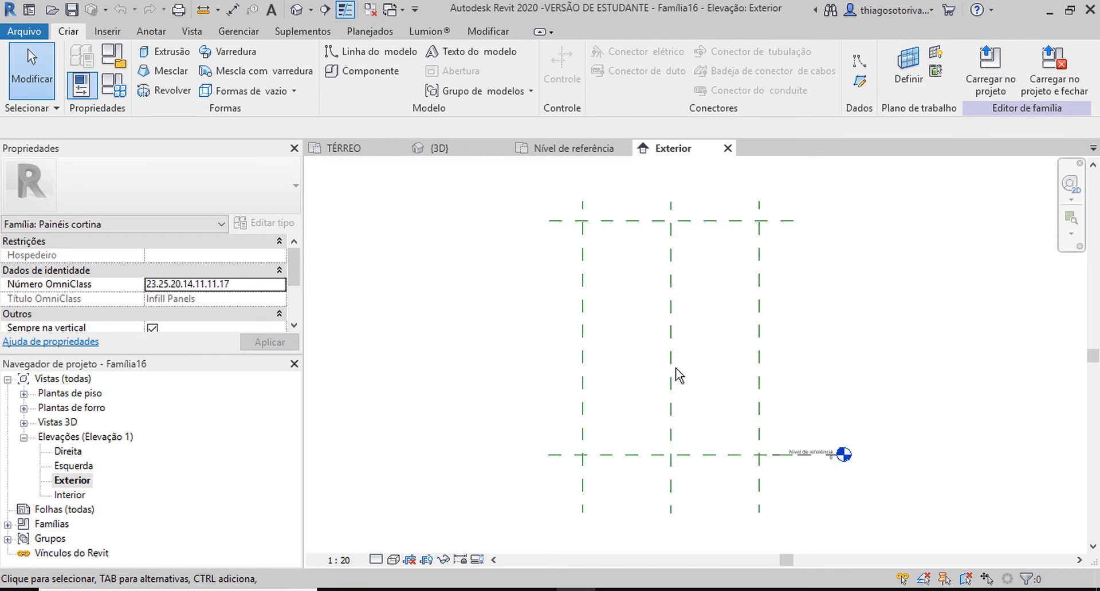
pyautogui.scroll(5, 807, 454)
pyautogui.click(807, 457)
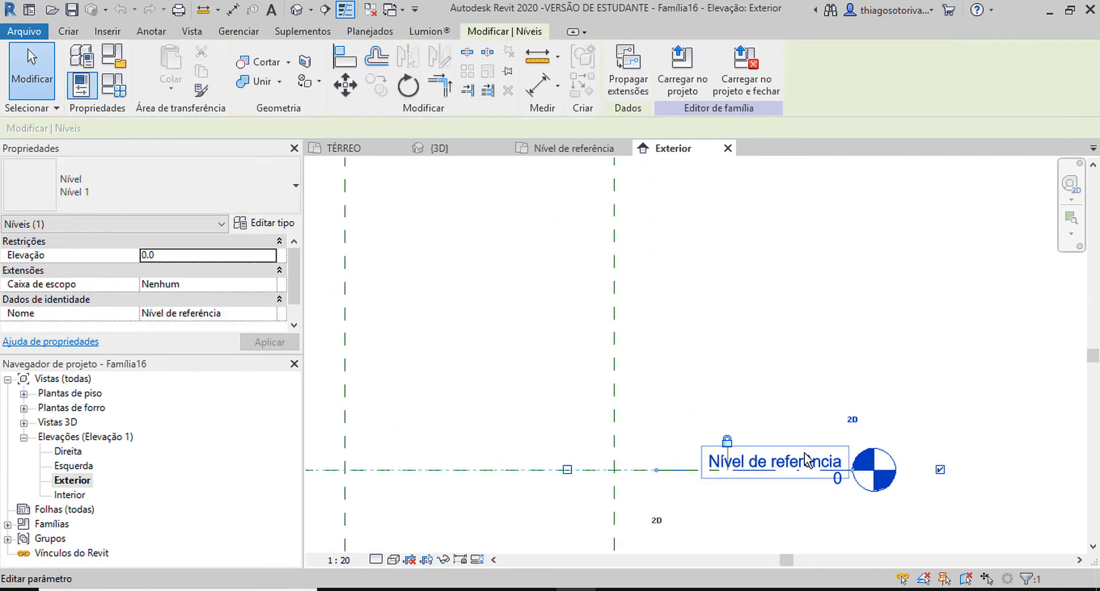
pyautogui.press('h')
pyautogui.press('h')
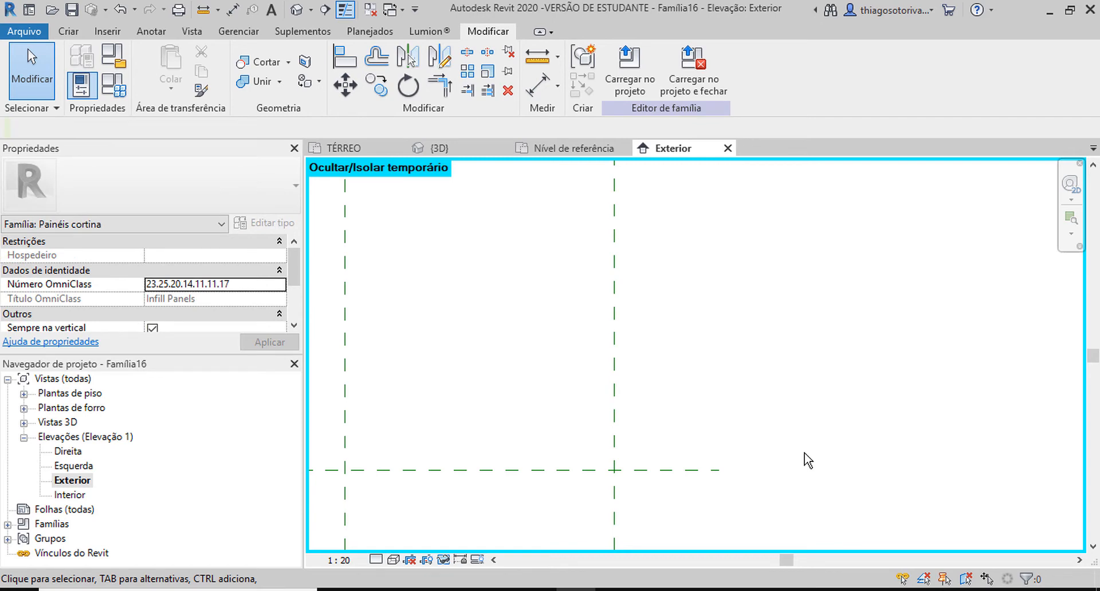
pyautogui.scroll(-2, 802, 455)
pyautogui.scroll(-3, 535, 315)
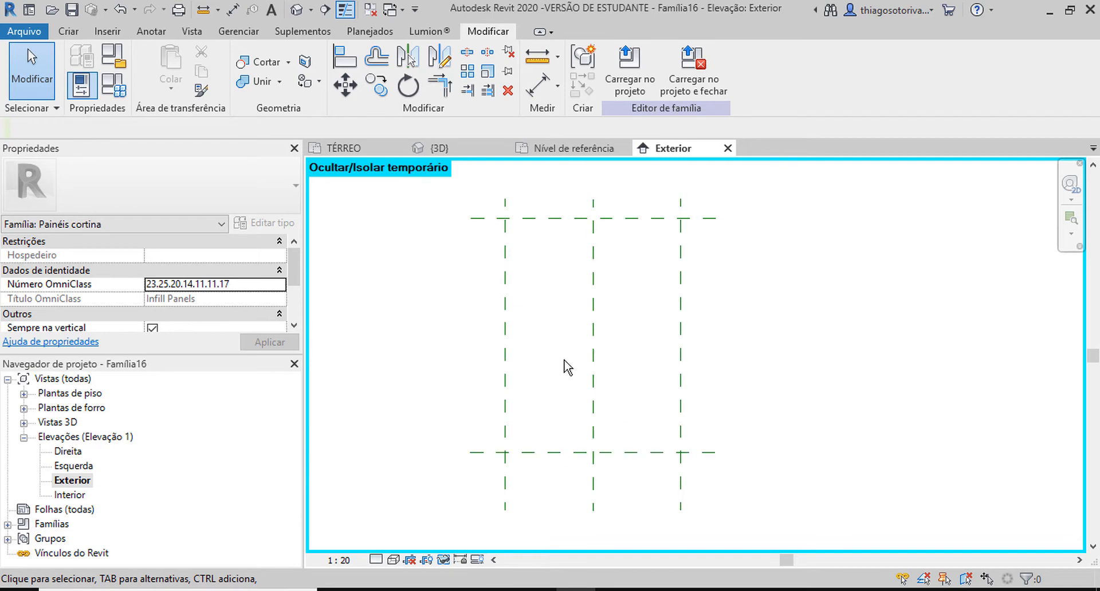
pyautogui.press('d')
pyautogui.press('i')
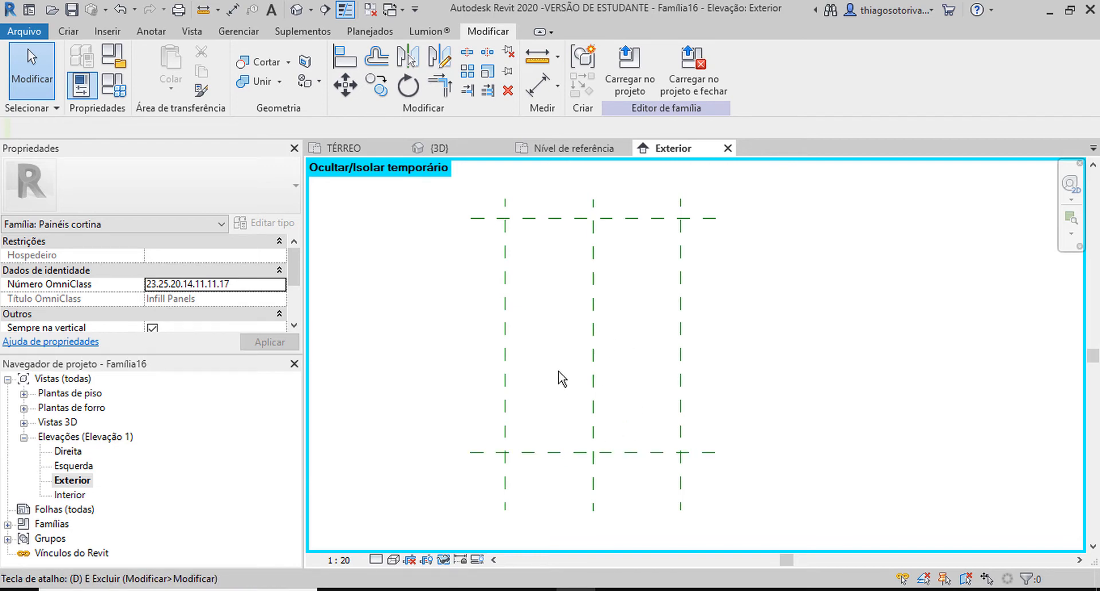
pyautogui.press('Escape')
pyautogui.press('Escape')
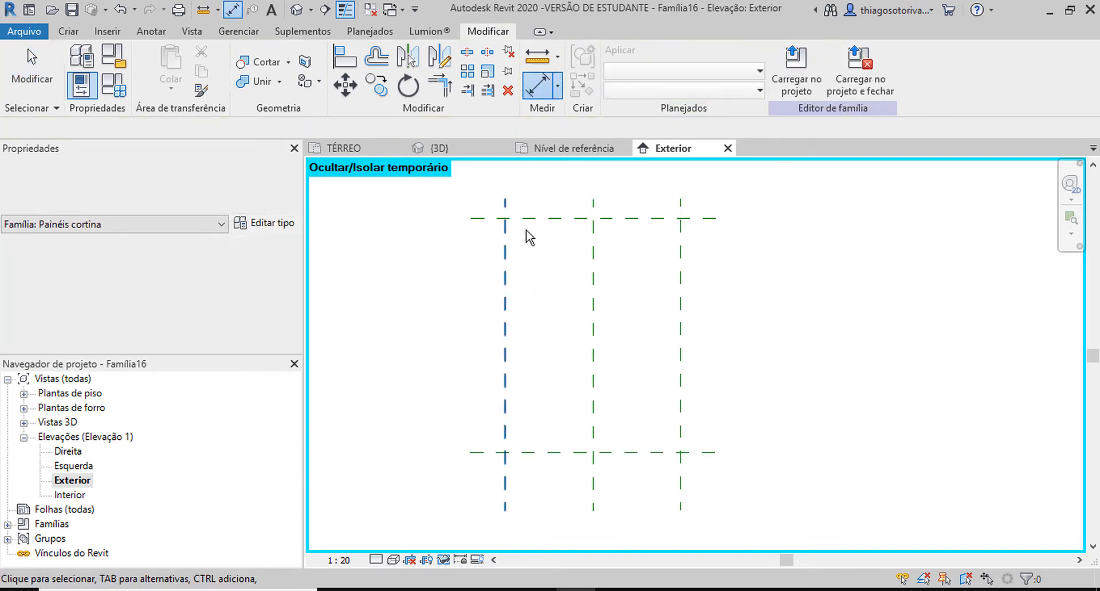
# Step: Start an extrusion and sketch a rectangle freehand inside the outer reference planes of the Exterior elevation
pyautogui.click(65, 32)
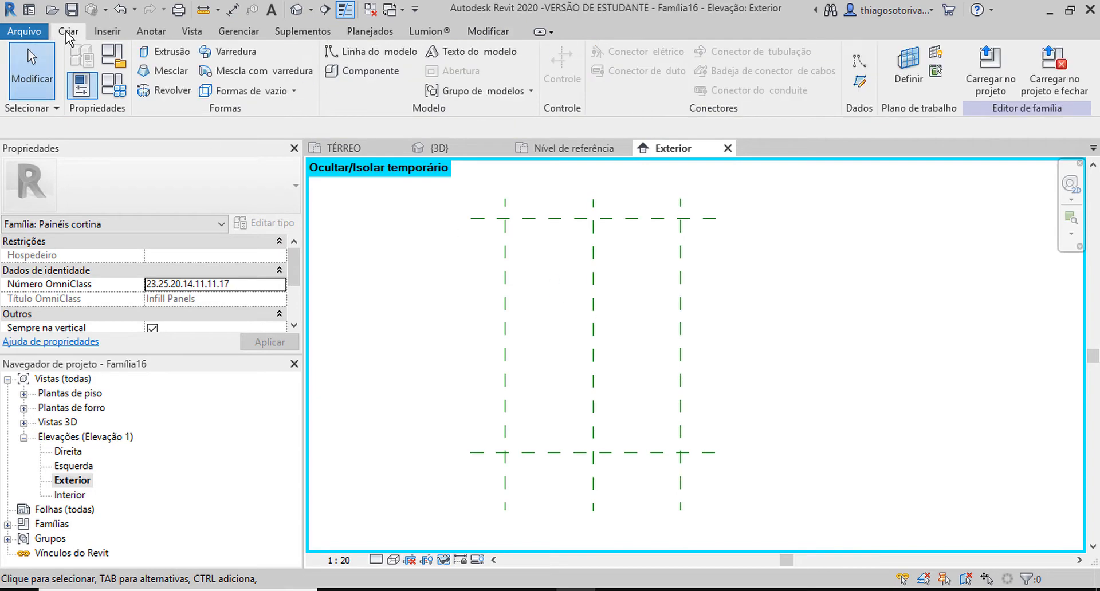
pyautogui.click(156, 50)
pyautogui.click(668, 53)
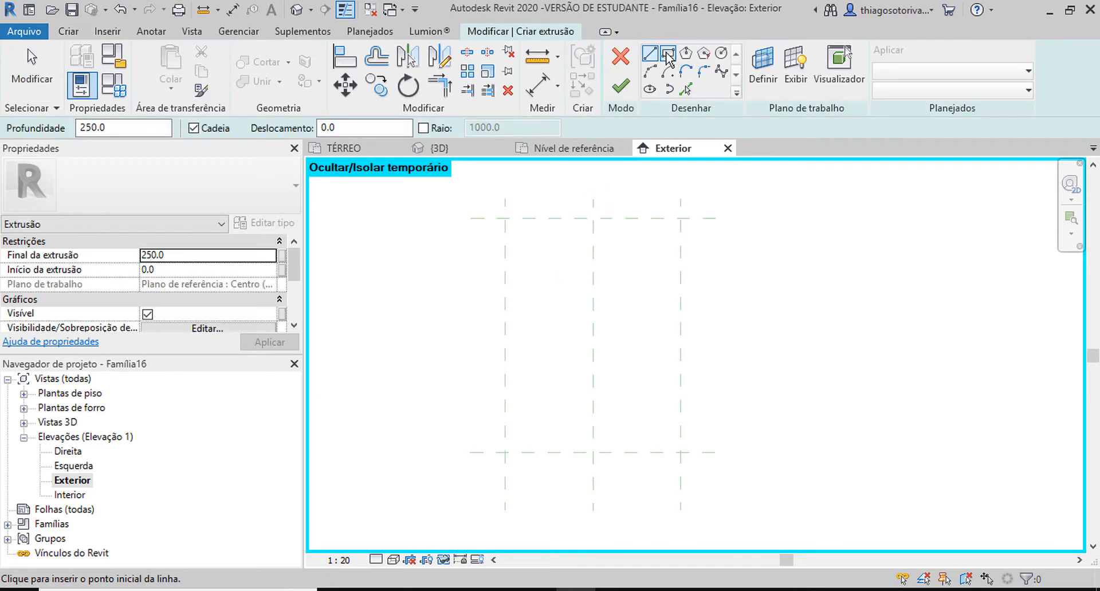
pyautogui.click(545, 267)
pyautogui.click(651, 408)
pyautogui.press('Escape')
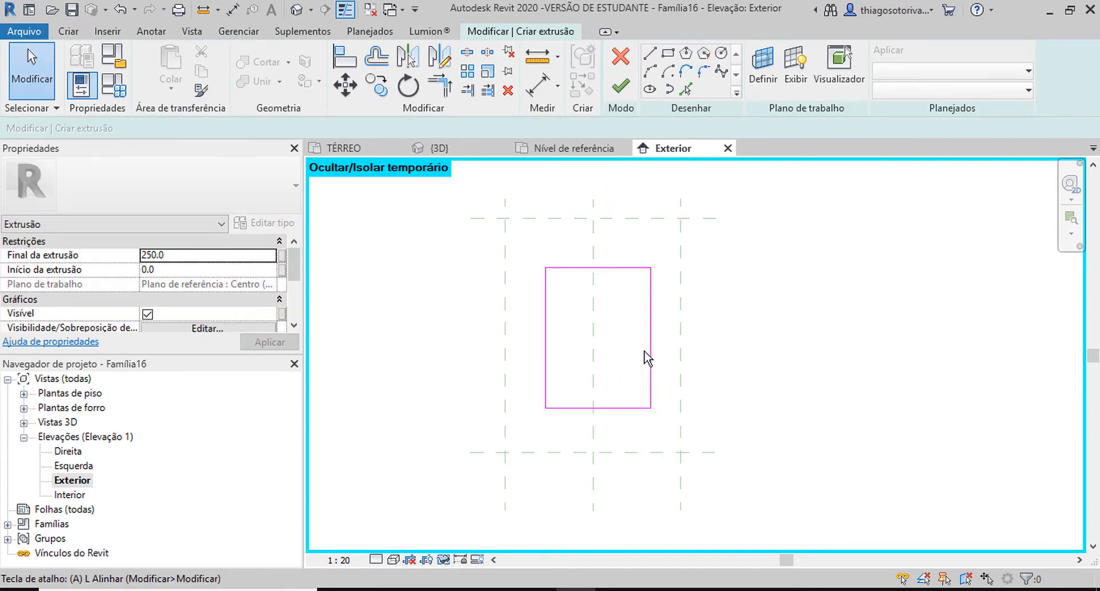
# Step: Align the rectangle's top, left, bottom and right sides to the four outer reference planes
pyautogui.press('a')
pyautogui.press('l')
pyautogui.click(624, 219)
pyautogui.click(605, 268)
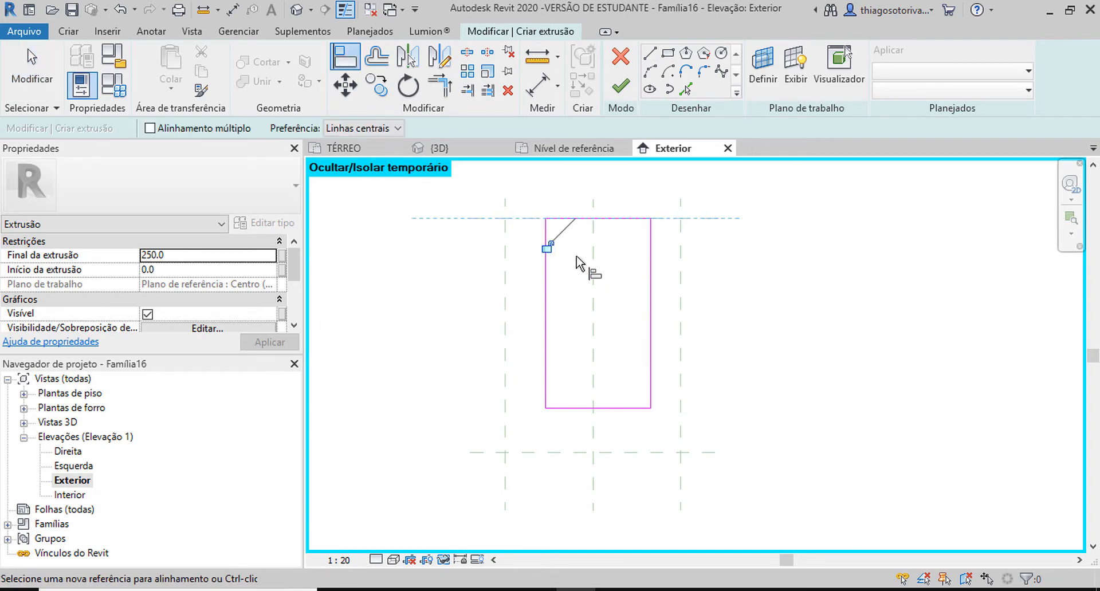
pyautogui.click(505, 243)
pyautogui.click(547, 281)
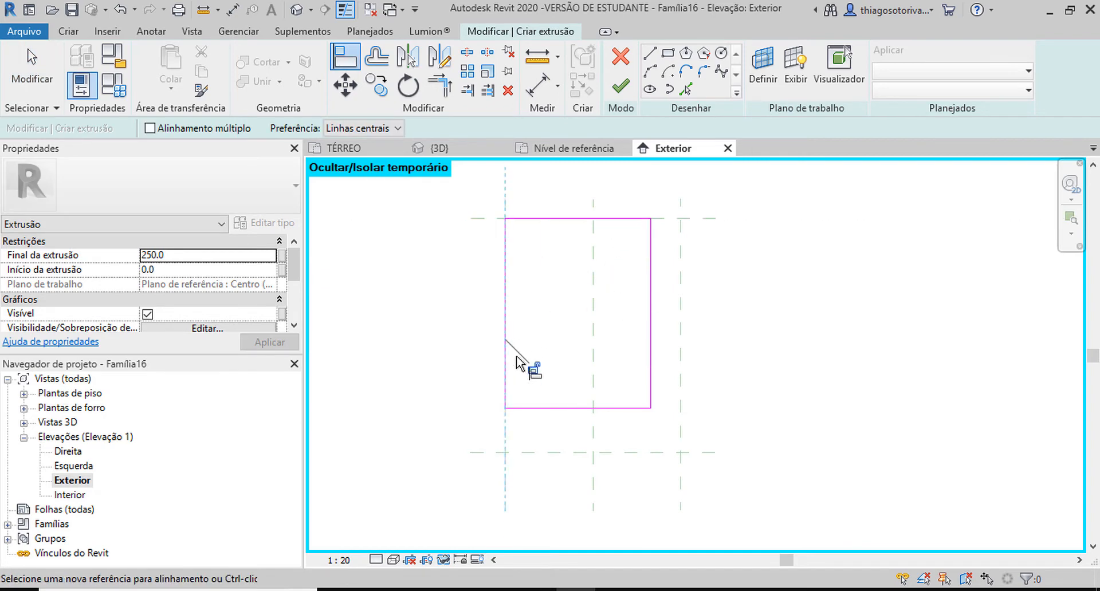
pyautogui.click(562, 453)
pyautogui.click(611, 409)
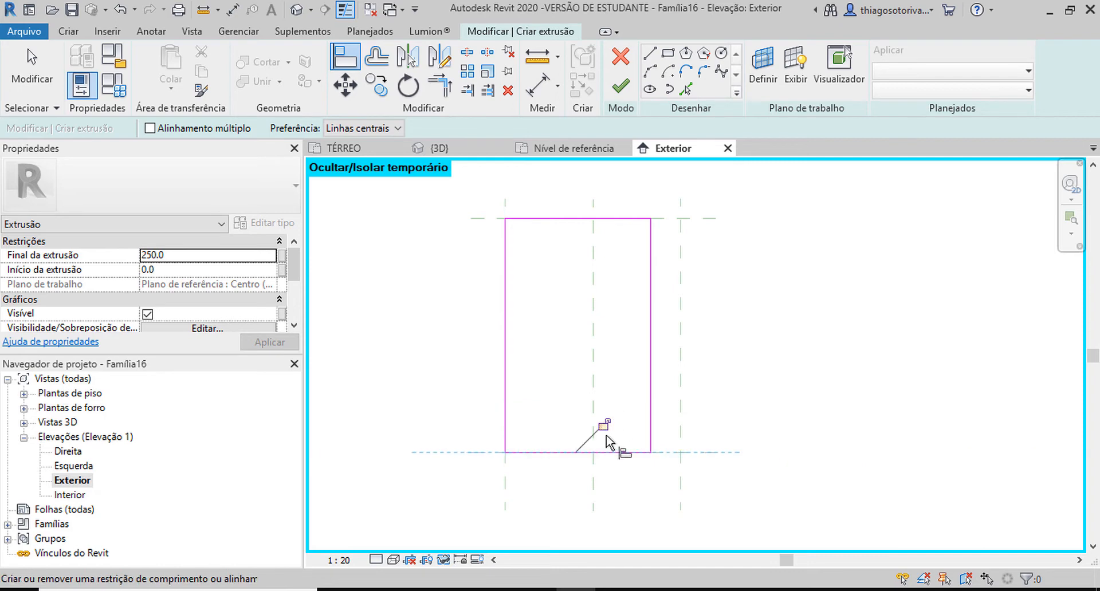
pyautogui.click(681, 341)
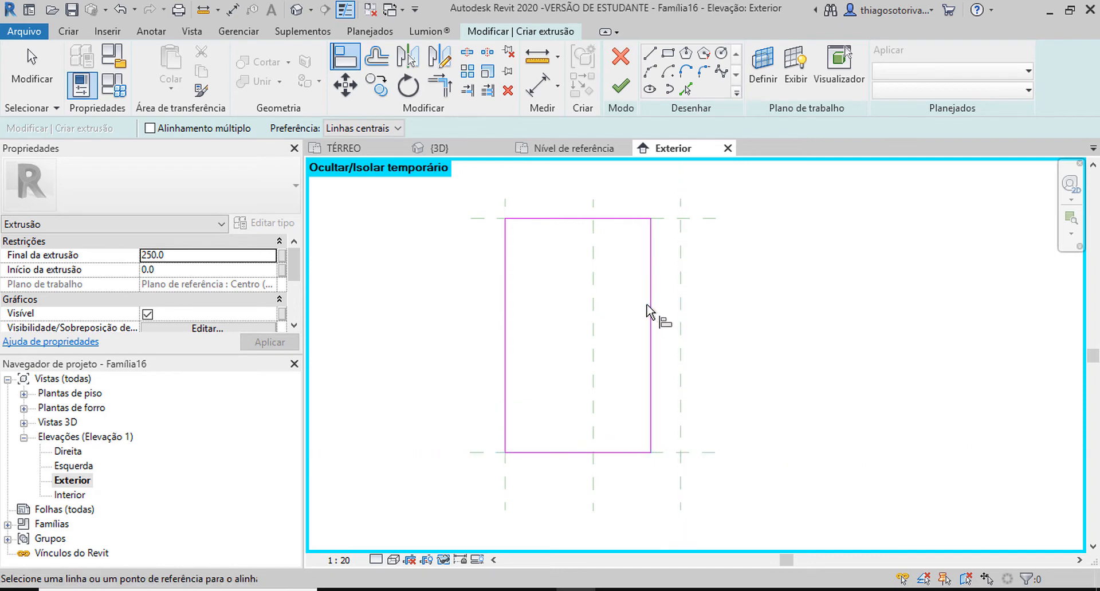
pyautogui.click(653, 325)
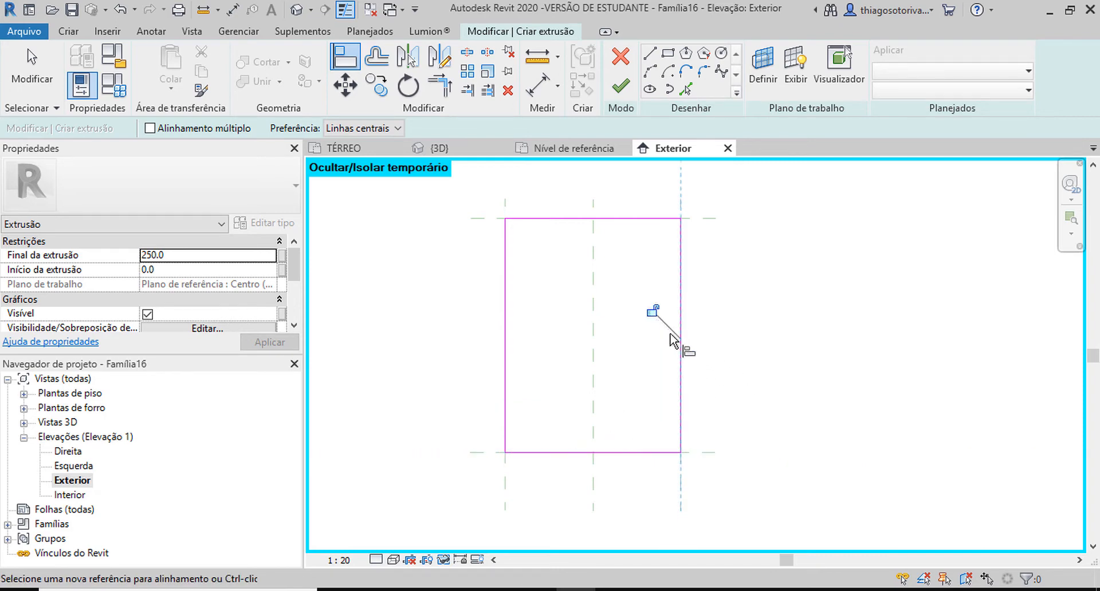
pyautogui.press('Escape')
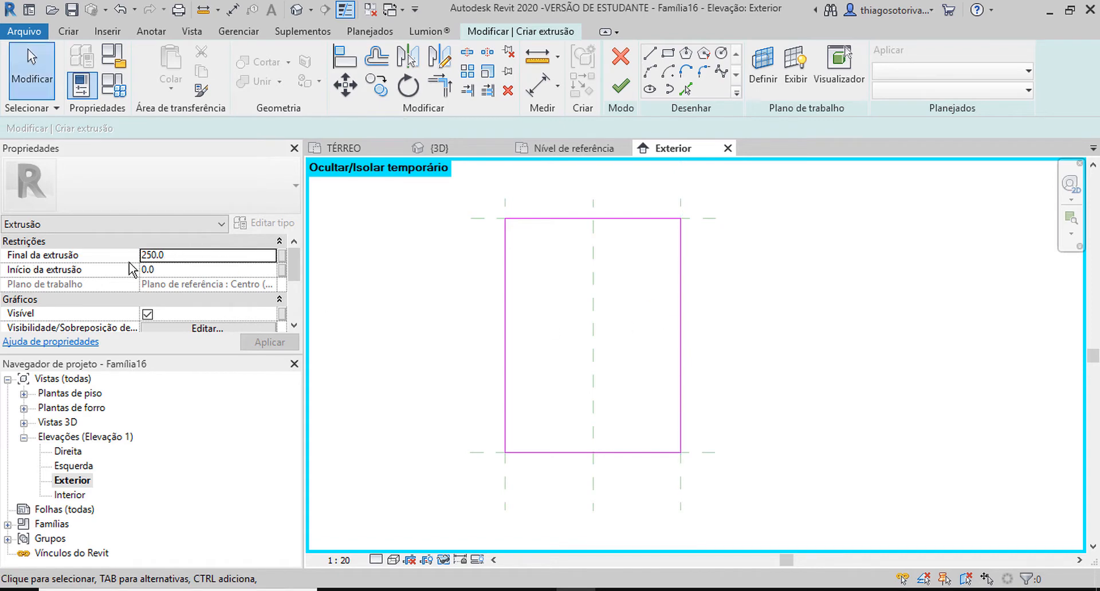
# Step: Associate the extrusion's Final da extrusão with a new type parameter named Espessura do ACM, grouped under Cotas
pyautogui.click(282, 255)
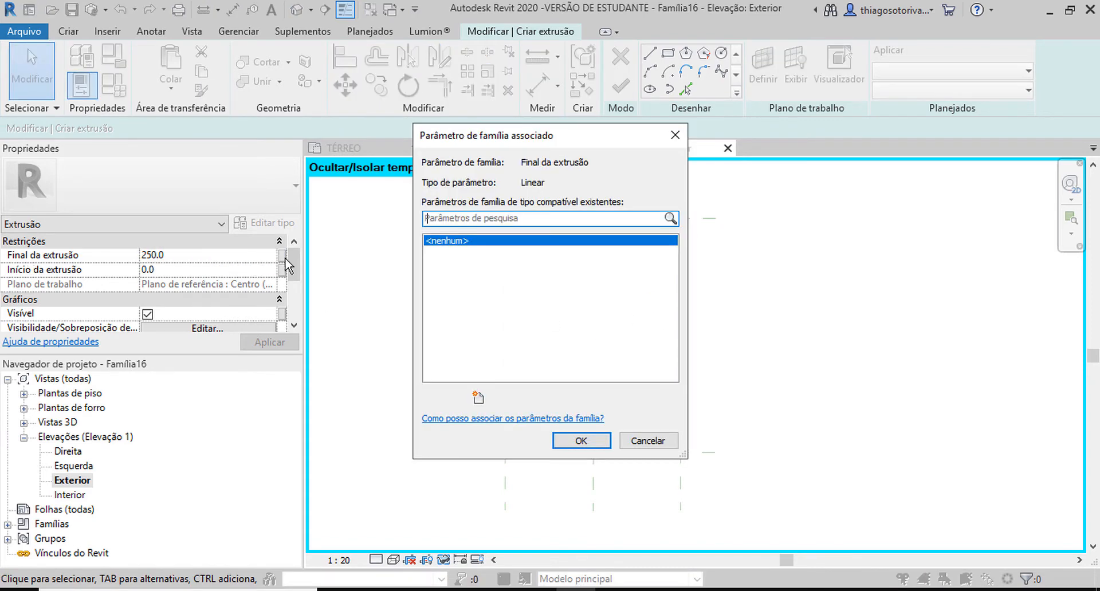
pyautogui.click(482, 401)
pyautogui.write('eSPESSUR')
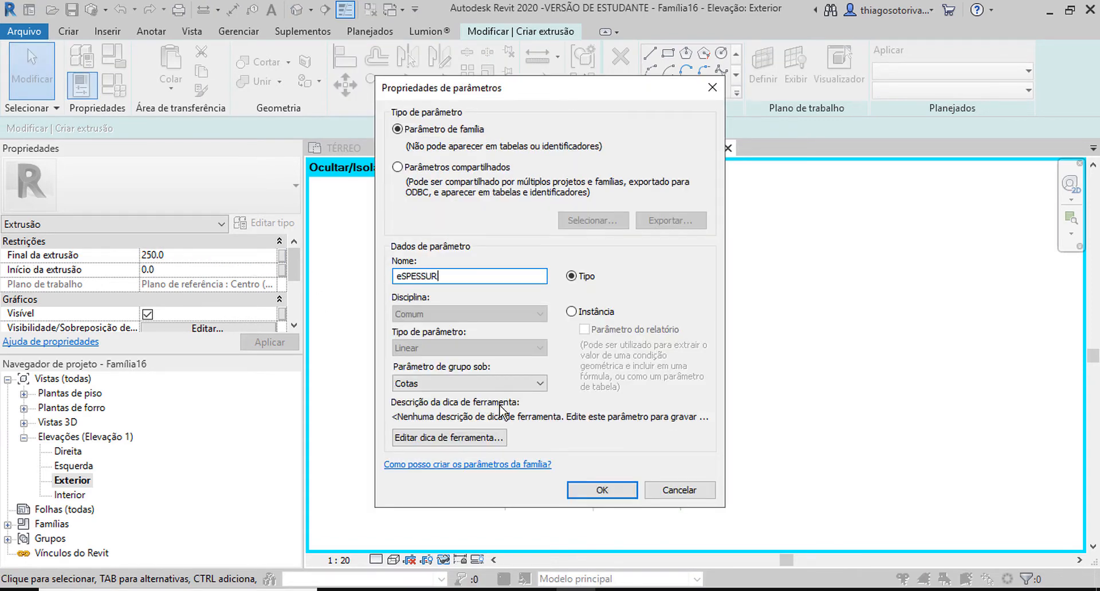
pyautogui.write('A')
pyautogui.press('BackSpace')
pyautogui.press('BackSpace')
pyautogui.press('BackSpace')
pyautogui.press('BackSpace')
pyautogui.press('BackSpace')
pyautogui.press('BackSpace')
pyautogui.press('BackSpace')
pyautogui.press('BackSpace')
pyautogui.press('BackSpace')
pyautogui.write('Espessura do ACM')
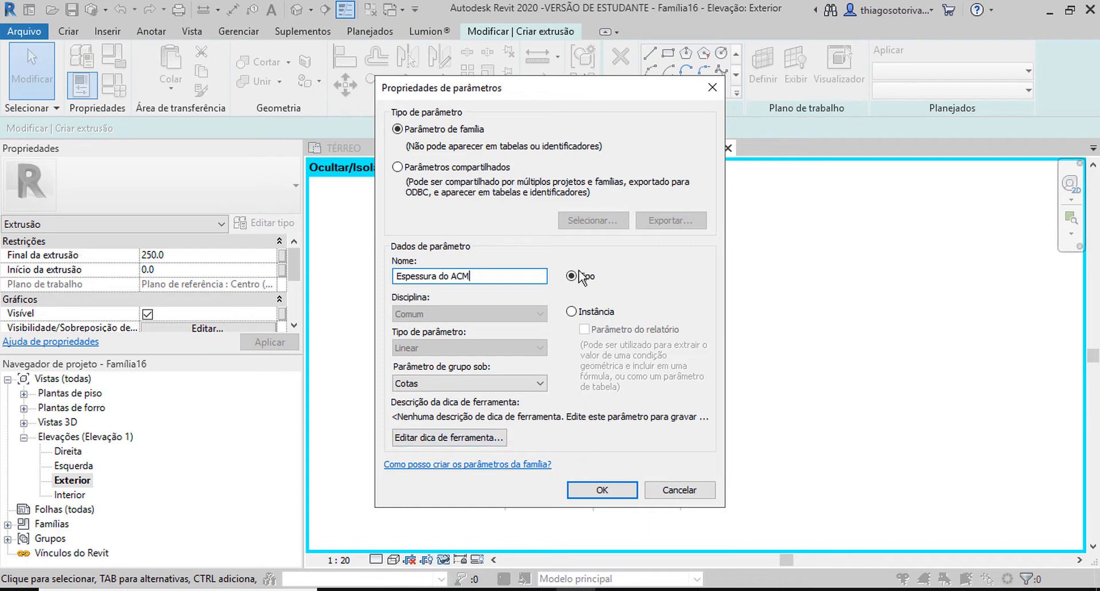
pyautogui.click(600, 491)
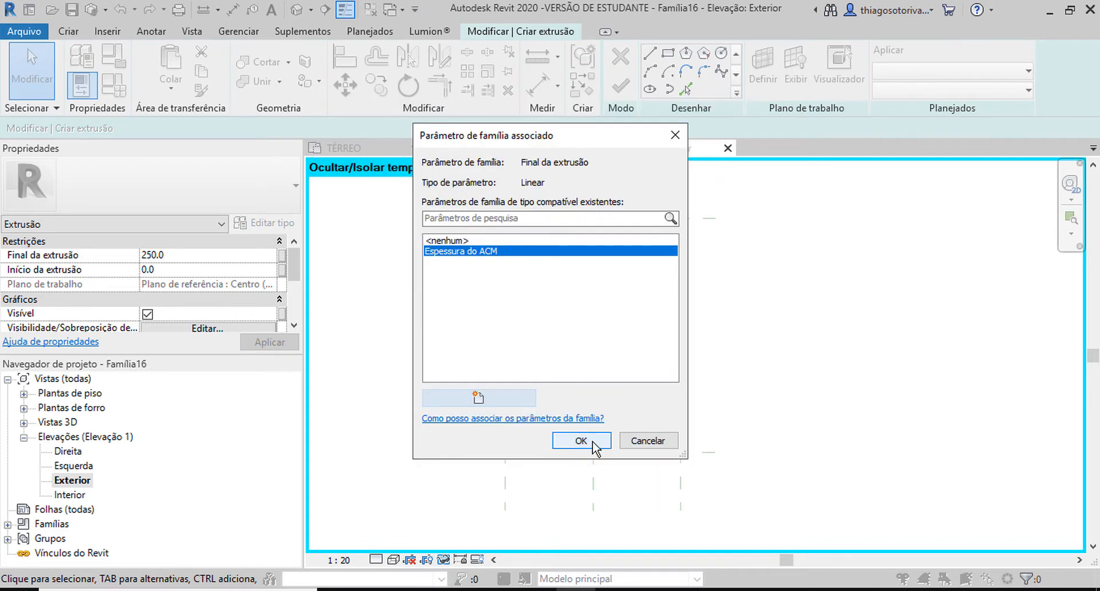
pyautogui.click(569, 444)
# Step: Associate the extrusion's material with a new type parameter named Material do ACM, grouped under Materiais e acabamentos
pyautogui.scroll(-2, 132, 321)
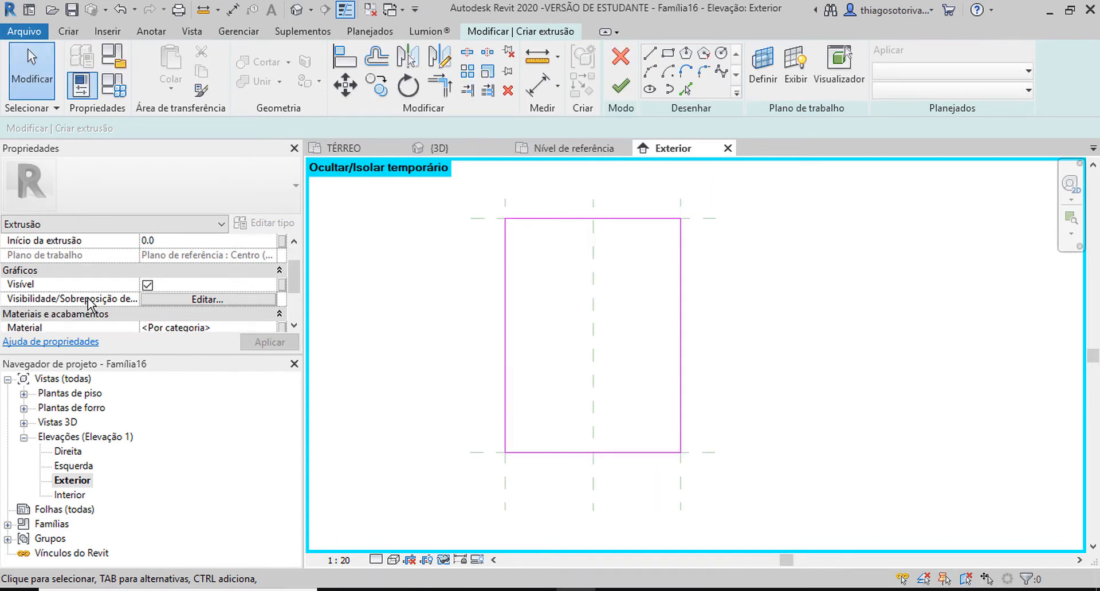
pyautogui.scroll(-2, 118, 307)
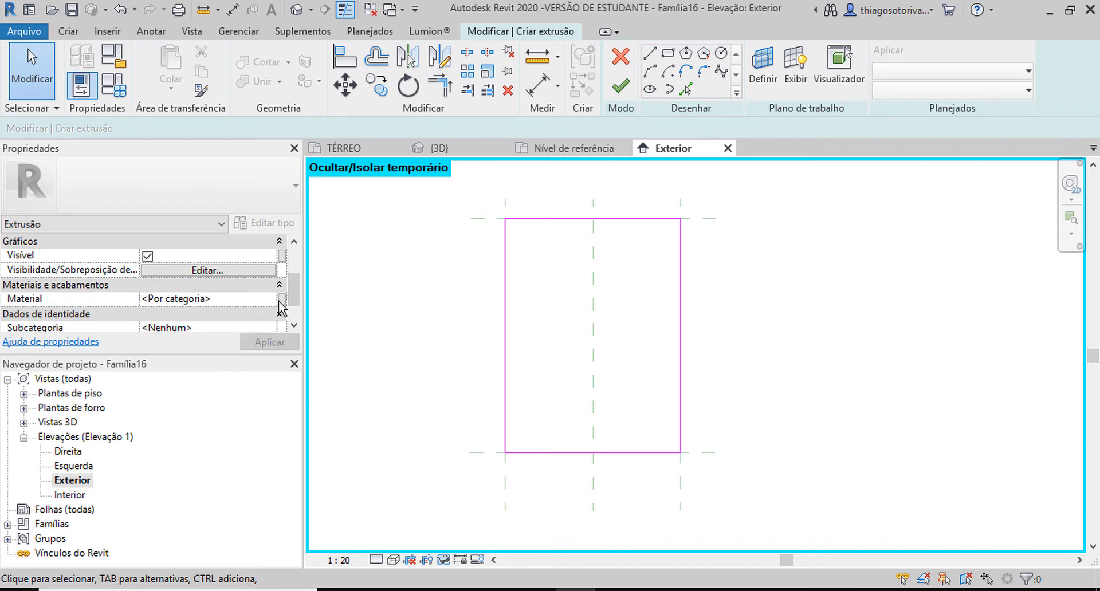
pyautogui.click(282, 299)
pyautogui.click(475, 399)
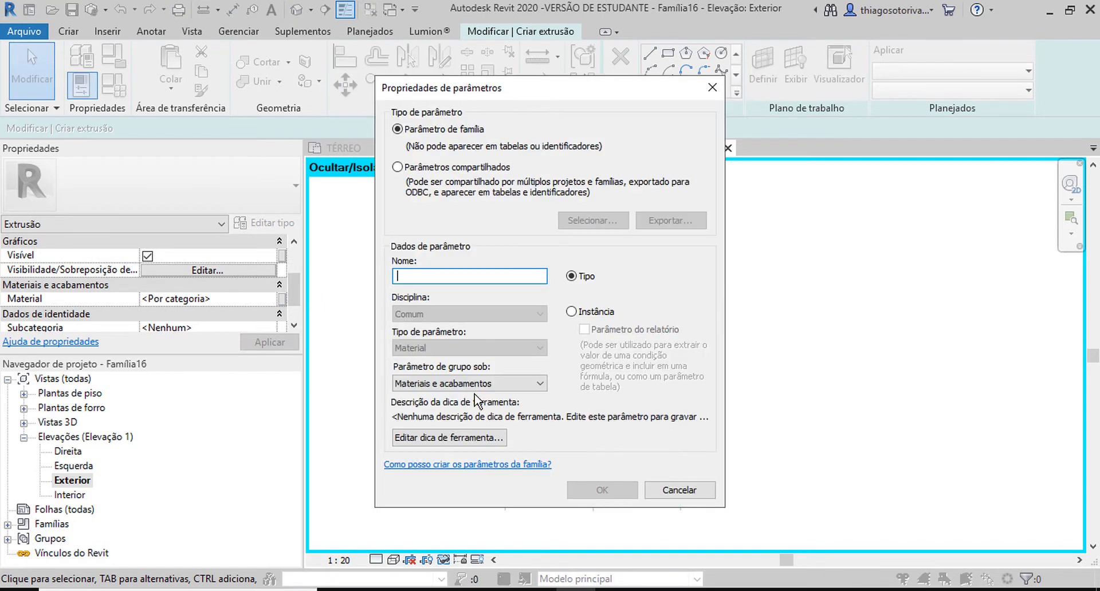
pyautogui.write('Material do A')
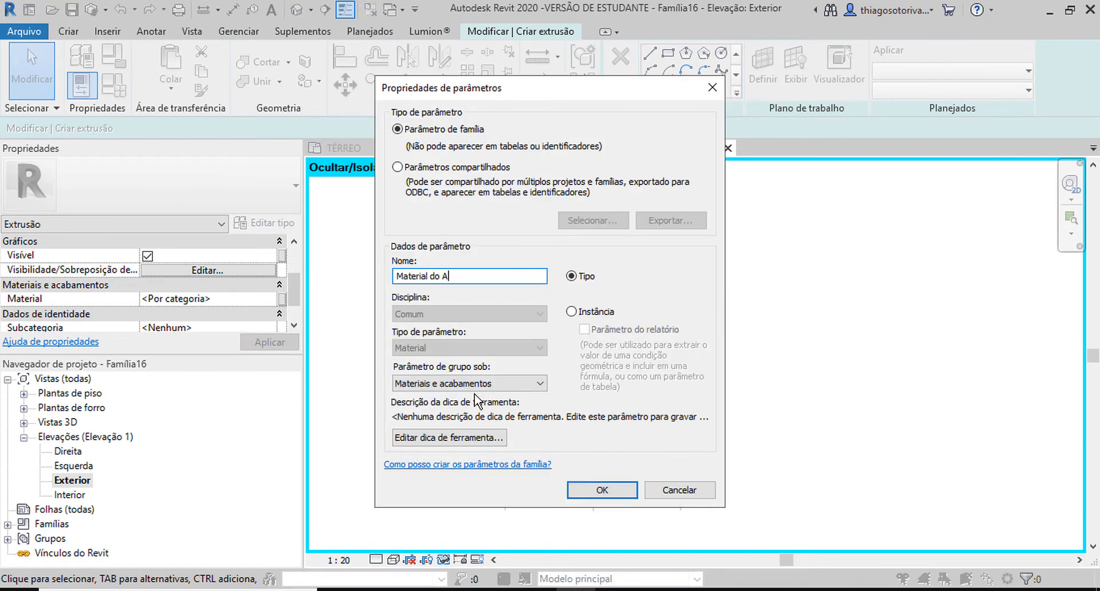
pyautogui.write('CM')
pyautogui.press('Return')
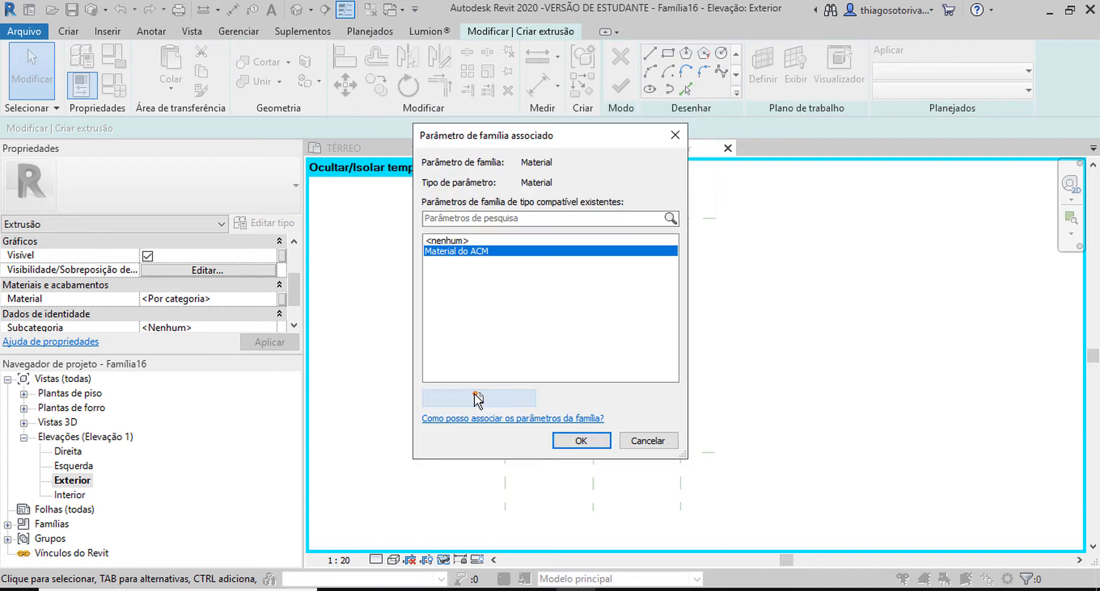
pyautogui.click(579, 442)
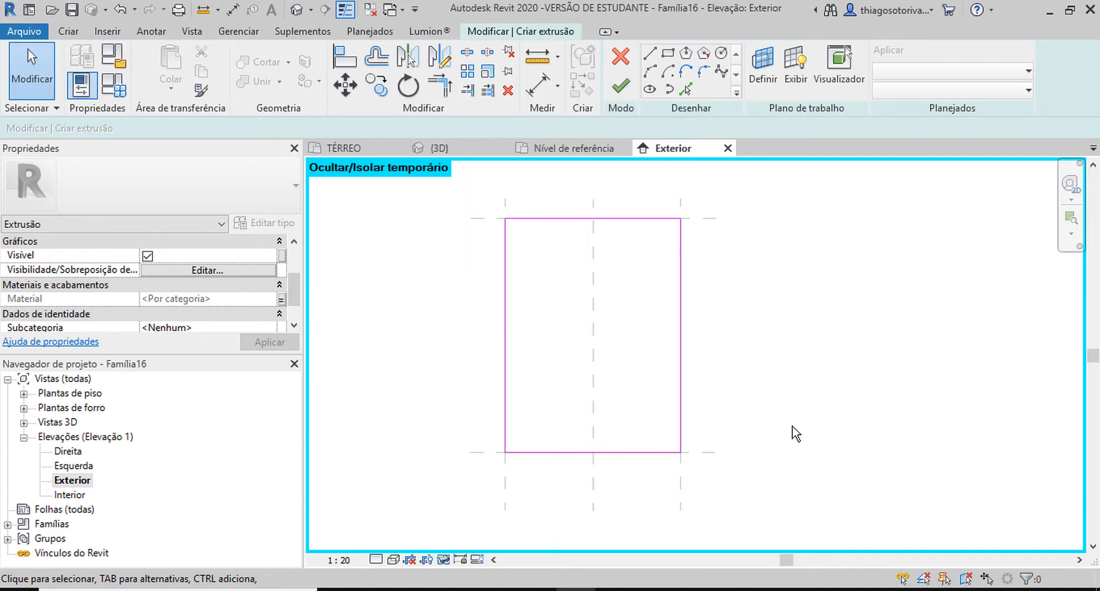
# Step: Finish the extrusion sketch and show the panel in the family's 3D view
pyautogui.click(621, 91)
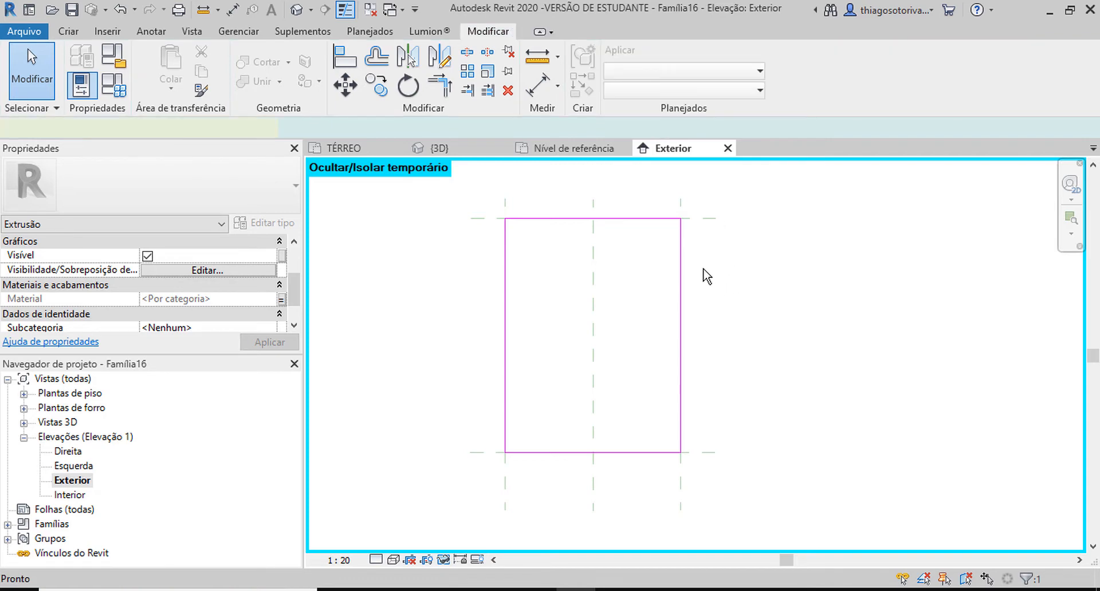
pyautogui.press('3')
pyautogui.press('d')
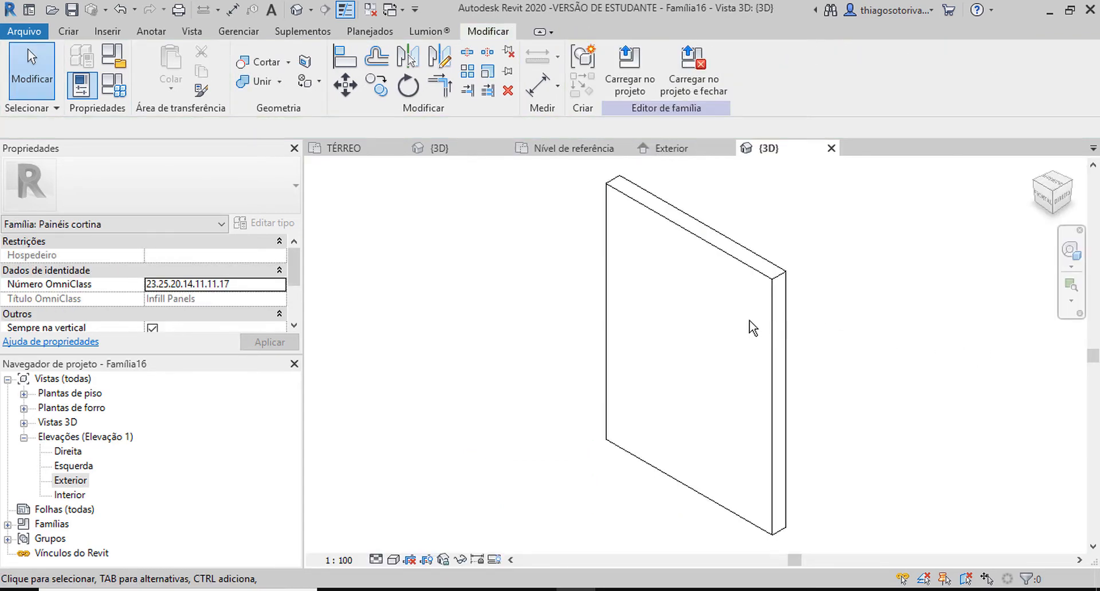
pyautogui.moveTo(539, 290); pyautogui.dragTo(601, 269, button='middle')
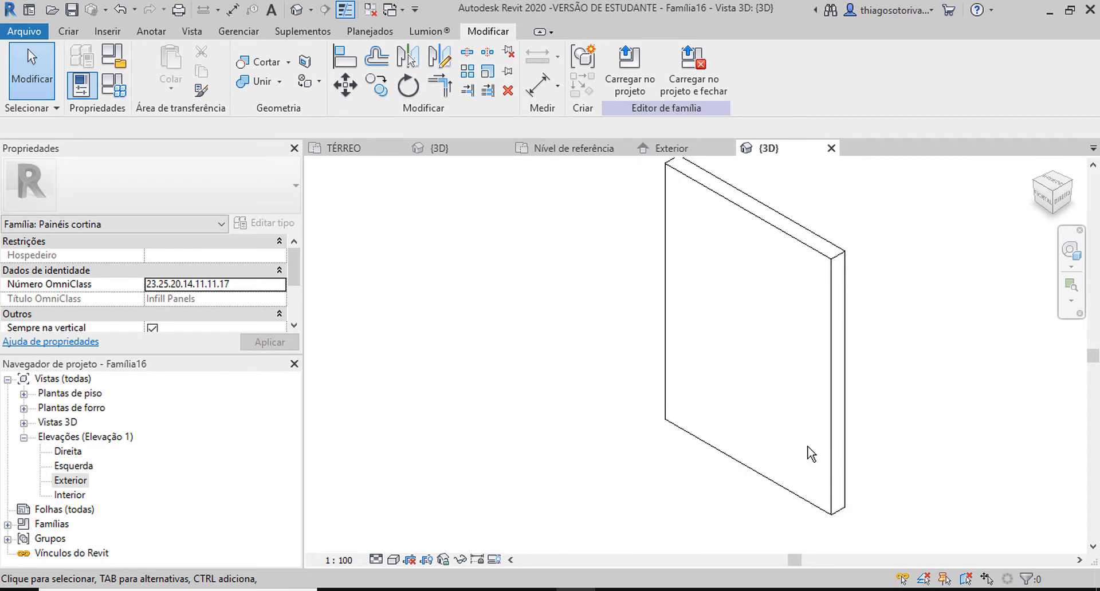
# Step: Set the family parameter Espessura do ACM to 20 in the family types
pyautogui.click(114, 86)
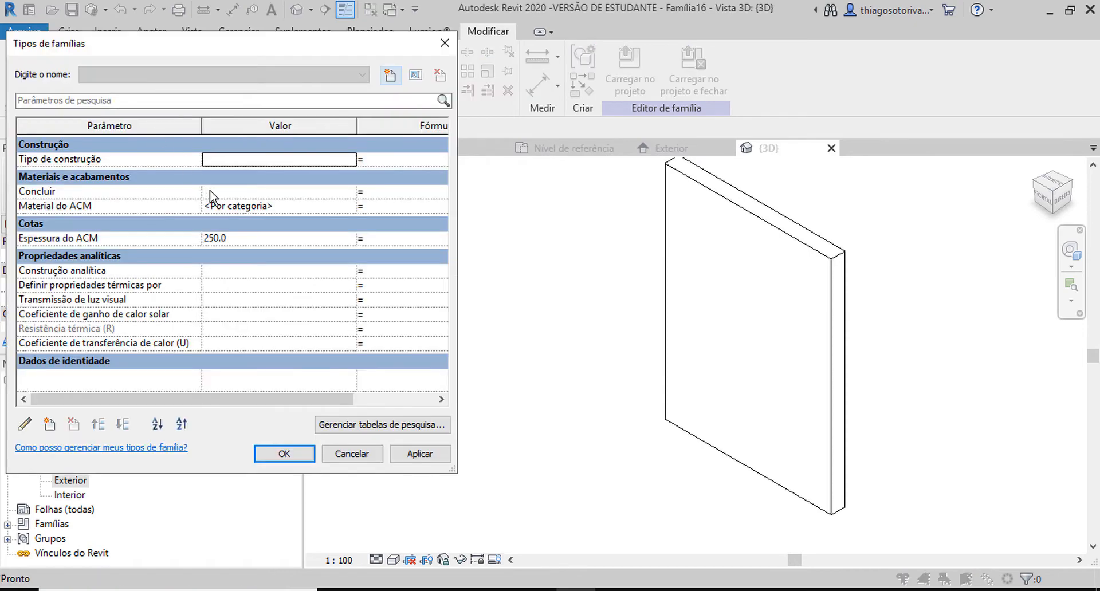
pyautogui.click(252, 240)
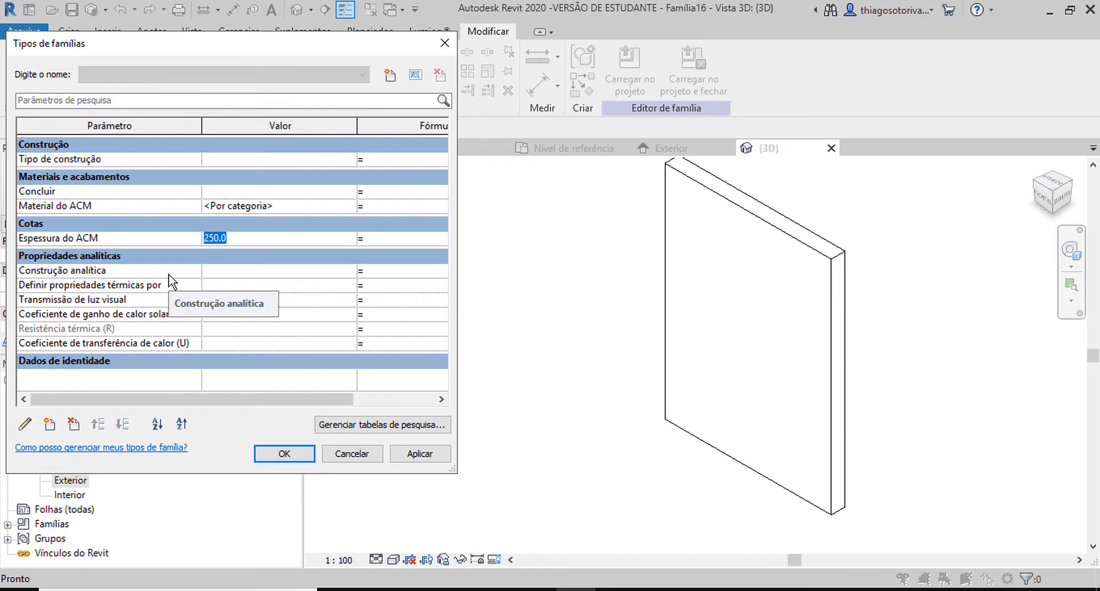
pyautogui.write('20')
pyautogui.press('Tab')
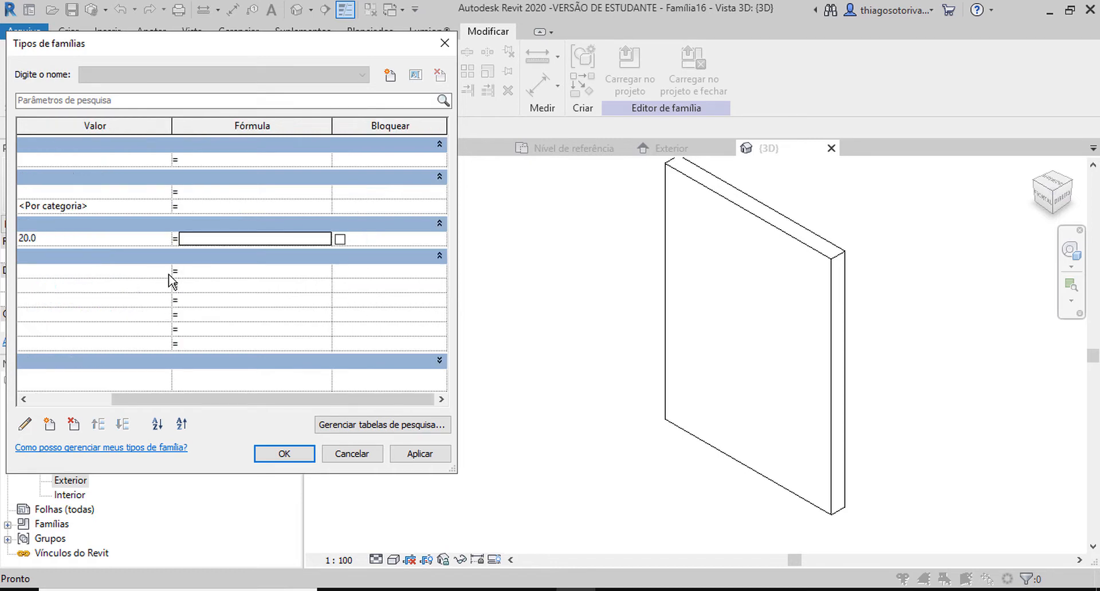
pyautogui.click(298, 453)
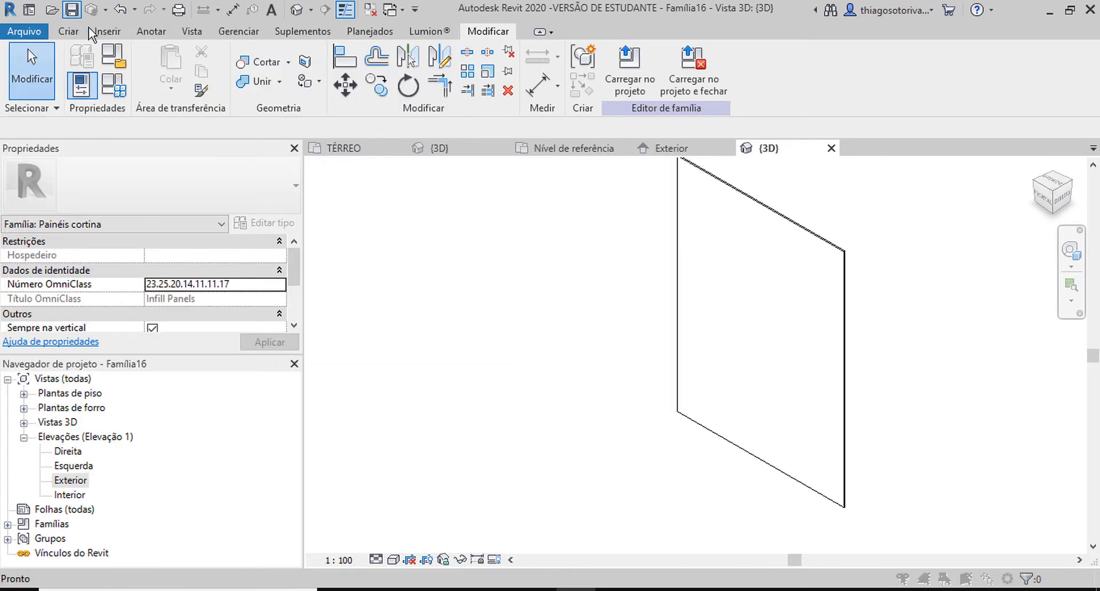
# Step: Save the panel family as painelACM in Área de Trabalho
pyautogui.click(71, 10)
pyautogui.write('pain')
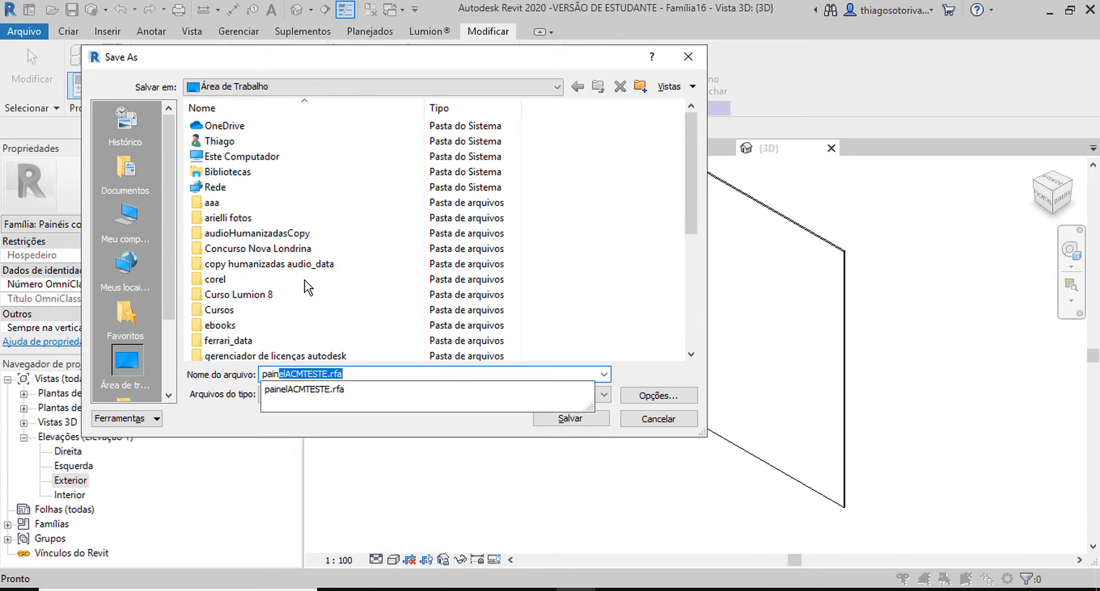
pyautogui.write('el')
pyautogui.write('CM')
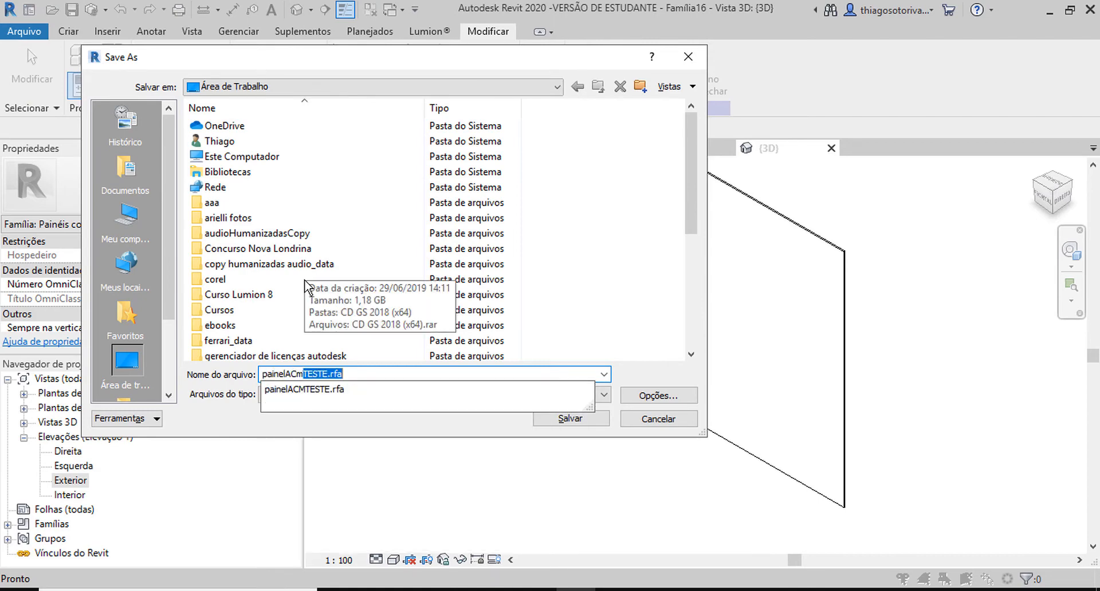
pyautogui.press('BackSpace')
pyautogui.press('BackSpace')
pyautogui.write('M')
pyautogui.press('BackSpace')
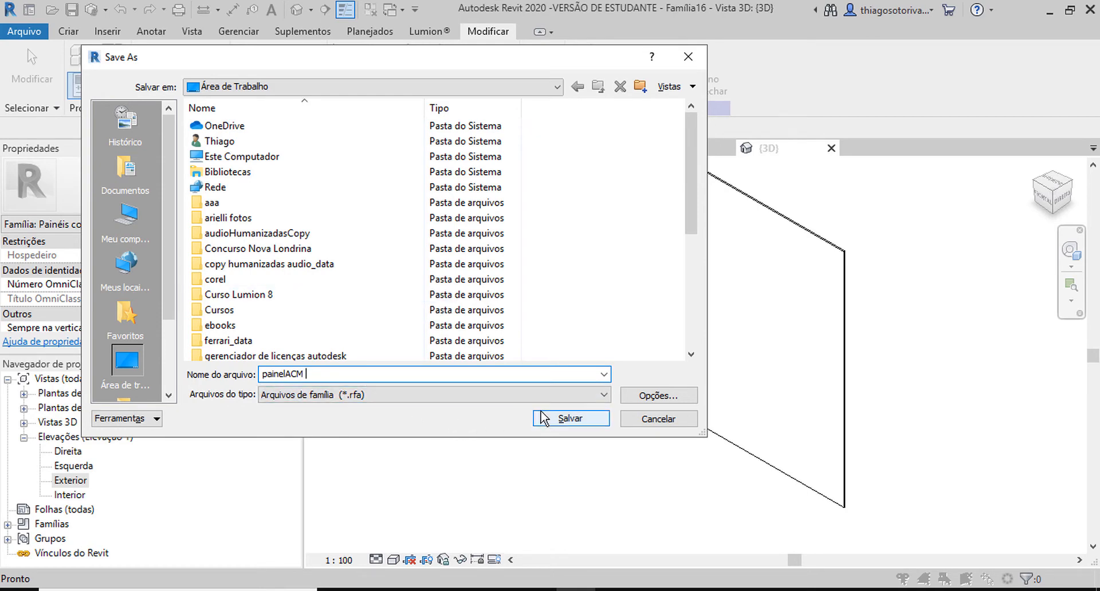
pyautogui.press('Return')
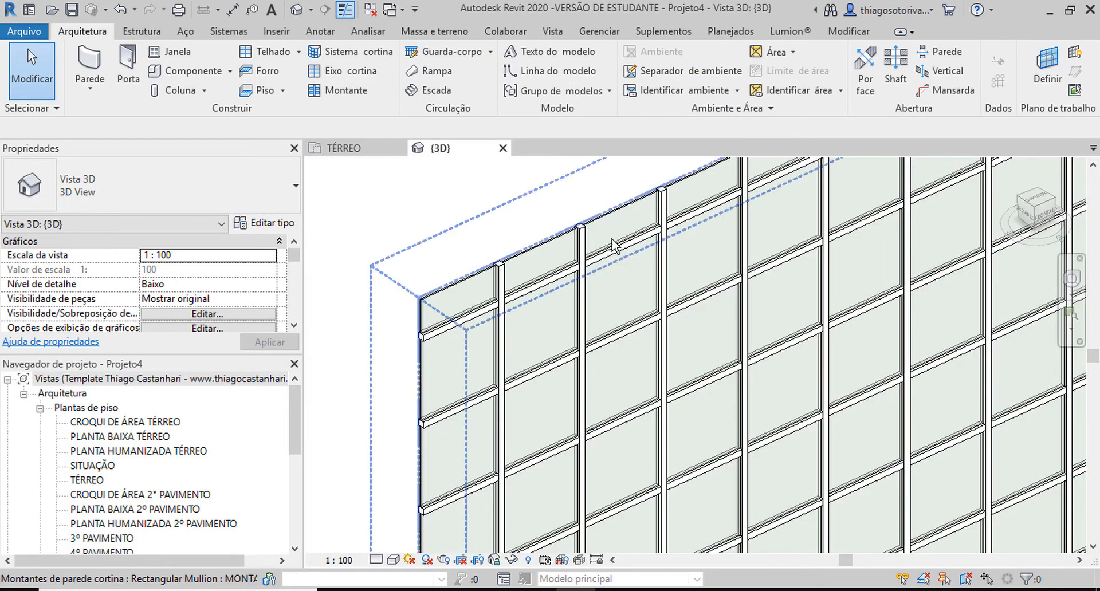
# Step: Set the Painel de parede cortina of the ACM 70x70CM wall type to painelACM : painelACM
pyautogui.click(612, 221)
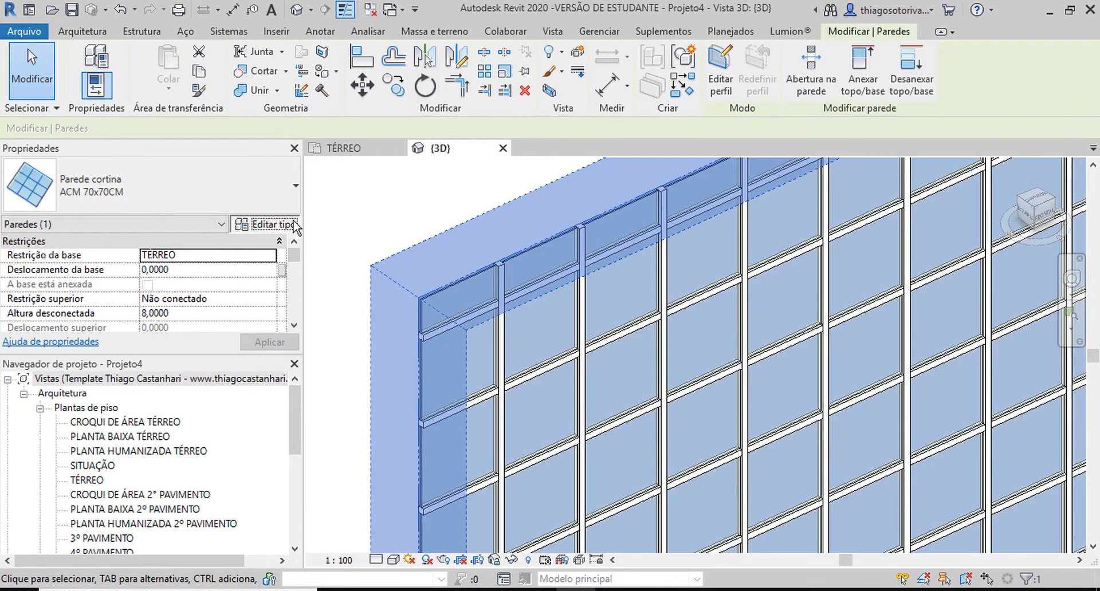
pyautogui.click(265, 225)
pyautogui.click(663, 208)
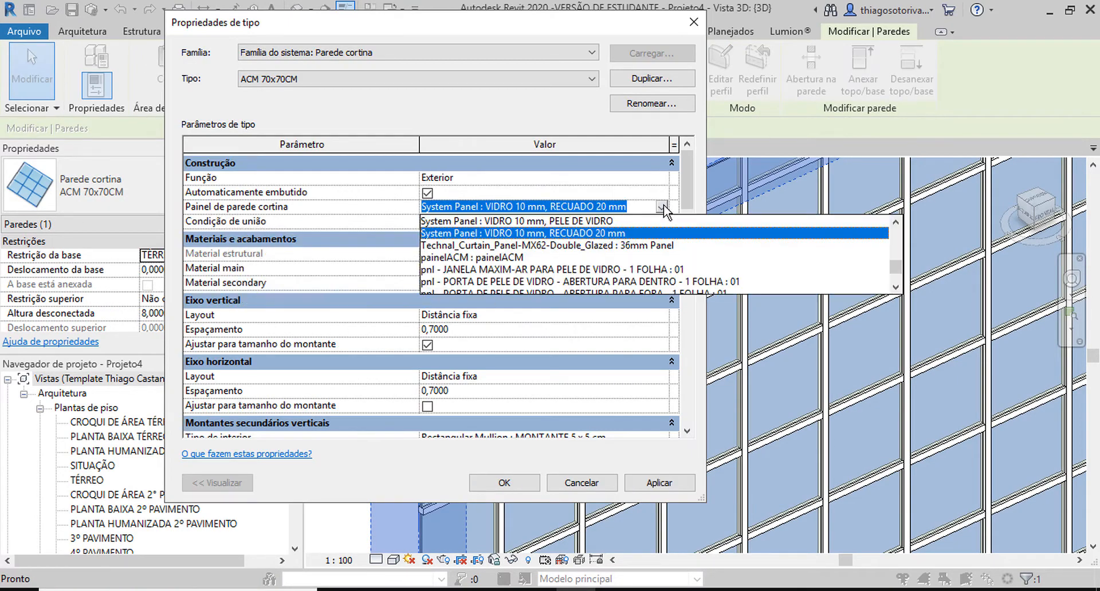
pyautogui.click(484, 257)
pyautogui.click(504, 483)
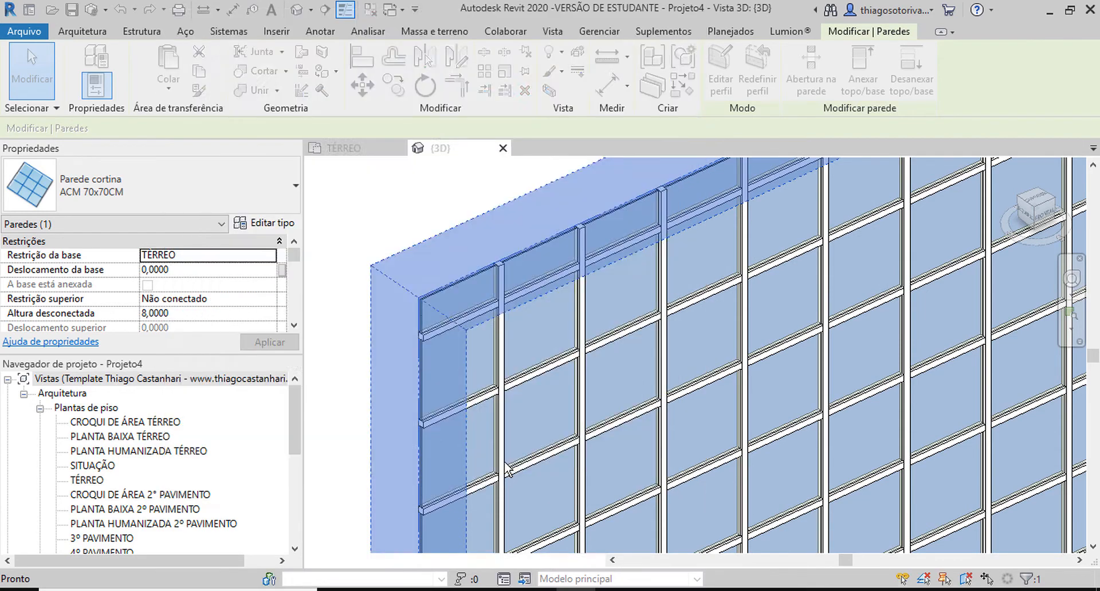
# Step: Switch the wall to the 20cm Parede básica type and back to Parede cortina ACM 70x70CM
pyautogui.click(138, 189)
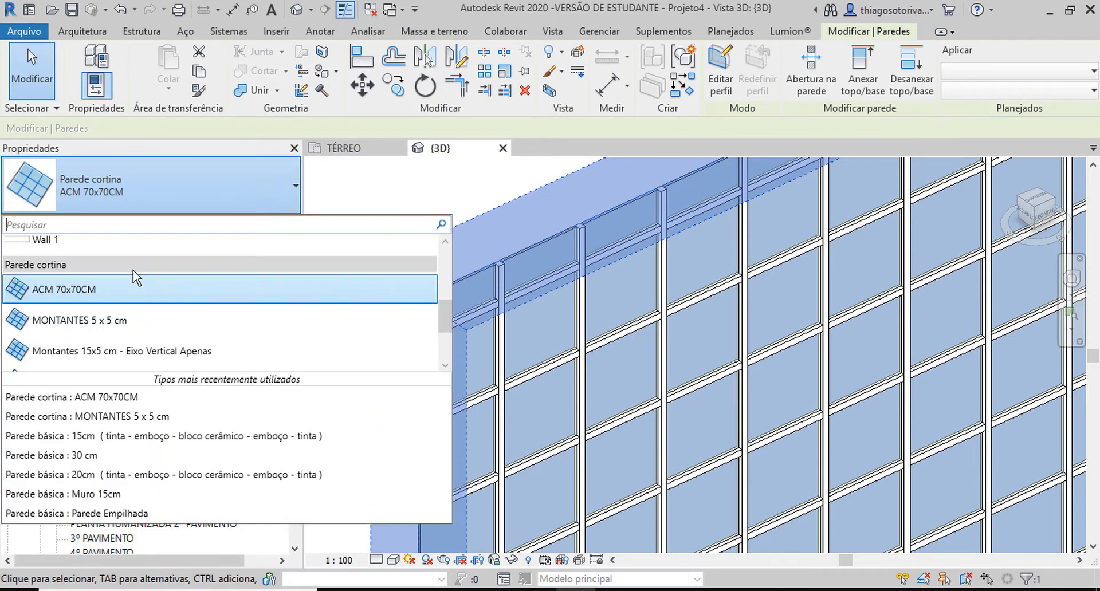
pyautogui.scroll(-5, 133, 270)
pyautogui.click(133, 272)
pyautogui.click(170, 203)
pyautogui.scroll(6, 127, 270)
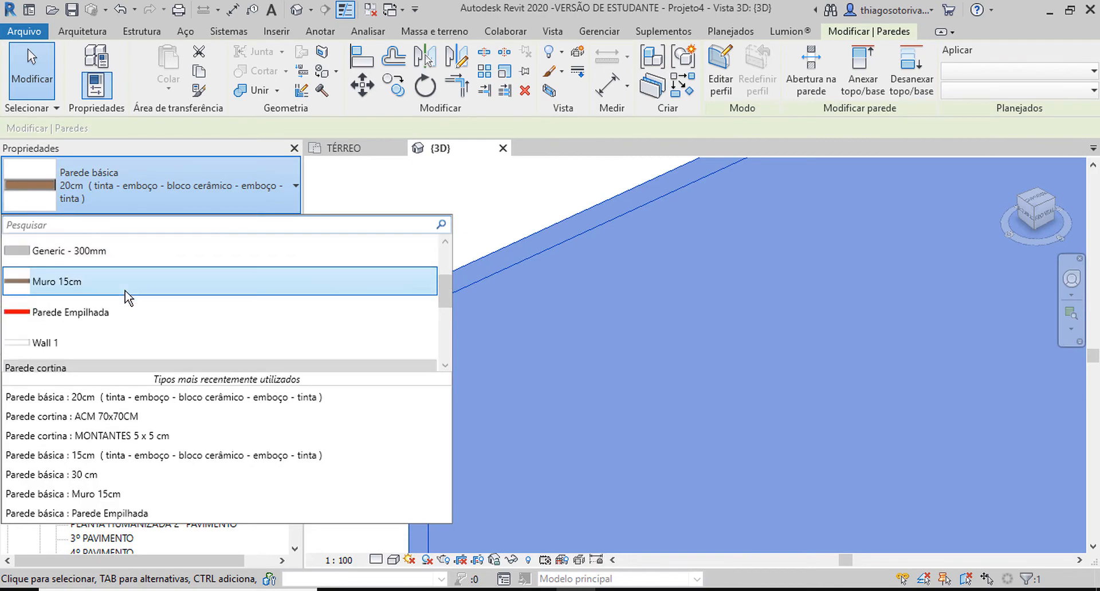
pyautogui.click(93, 283)
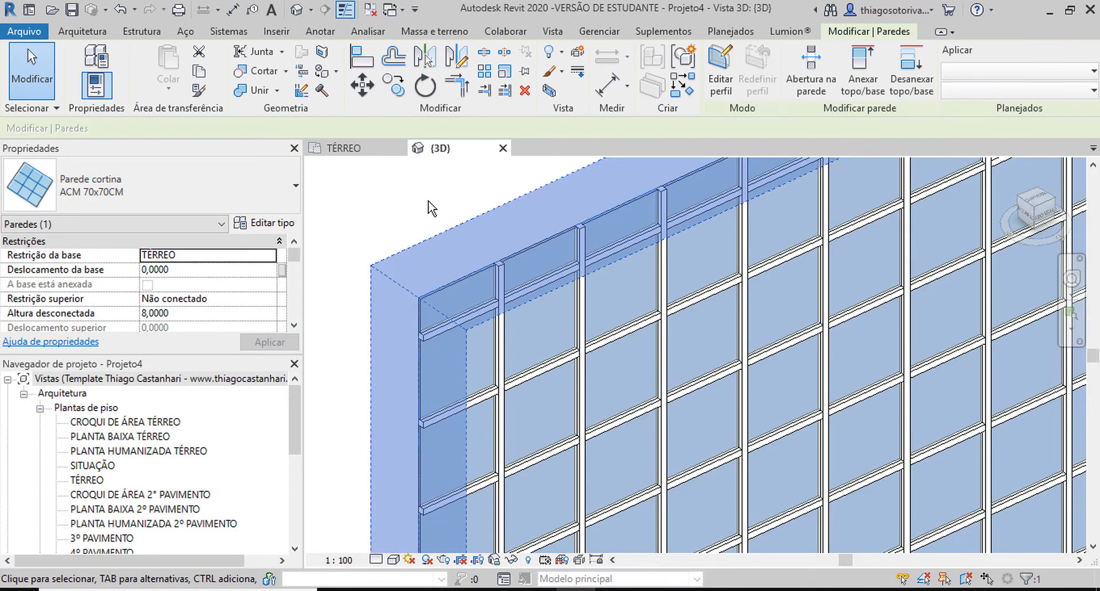
pyautogui.click(430, 202)
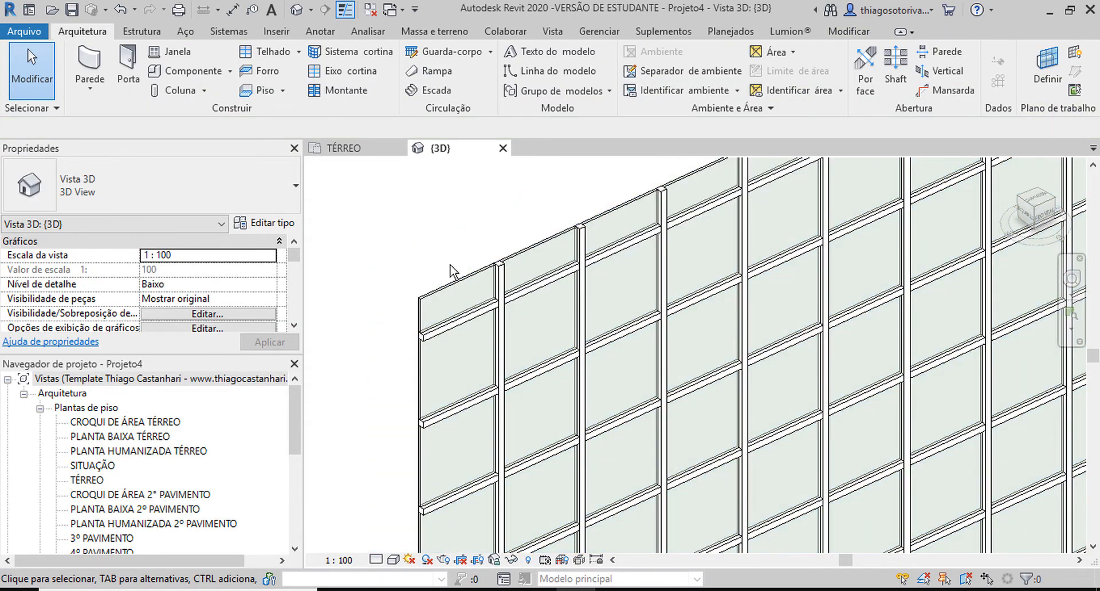
# Step: Duplicate the type of a vertical mullion at the wall's upper edge and name the copy montante de ACM
pyautogui.scroll(-4, 450, 266)
pyautogui.keyDown('shift'); pyautogui.moveTo(449, 281); pyautogui.dragTo(707, 312, button='middle'); pyautogui.keyUp('shift')
pyautogui.scroll(5, 707, 306)
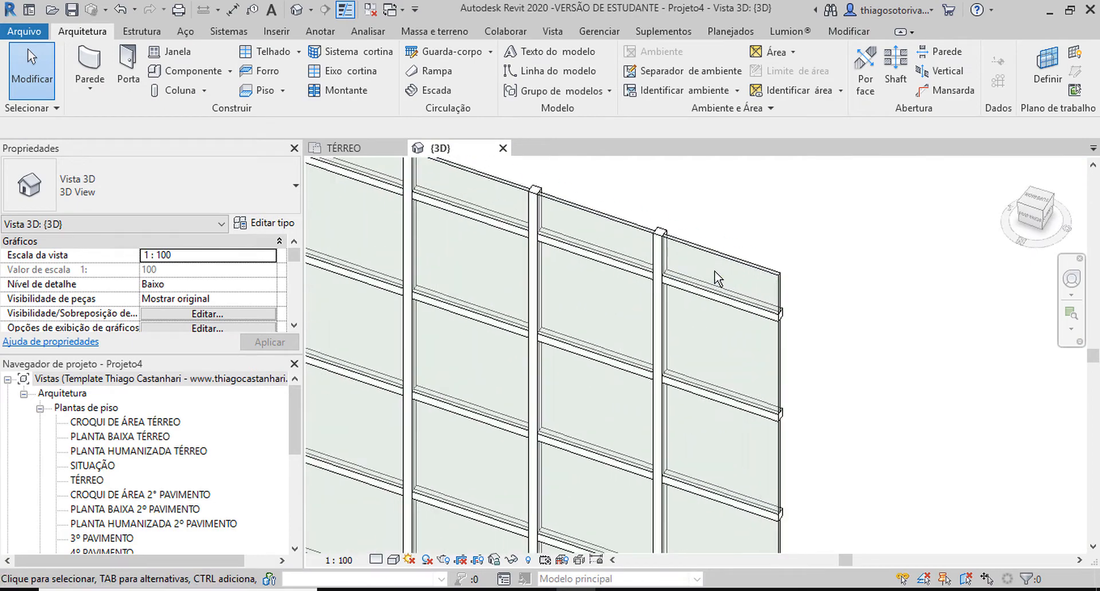
pyautogui.scroll(5, 716, 278)
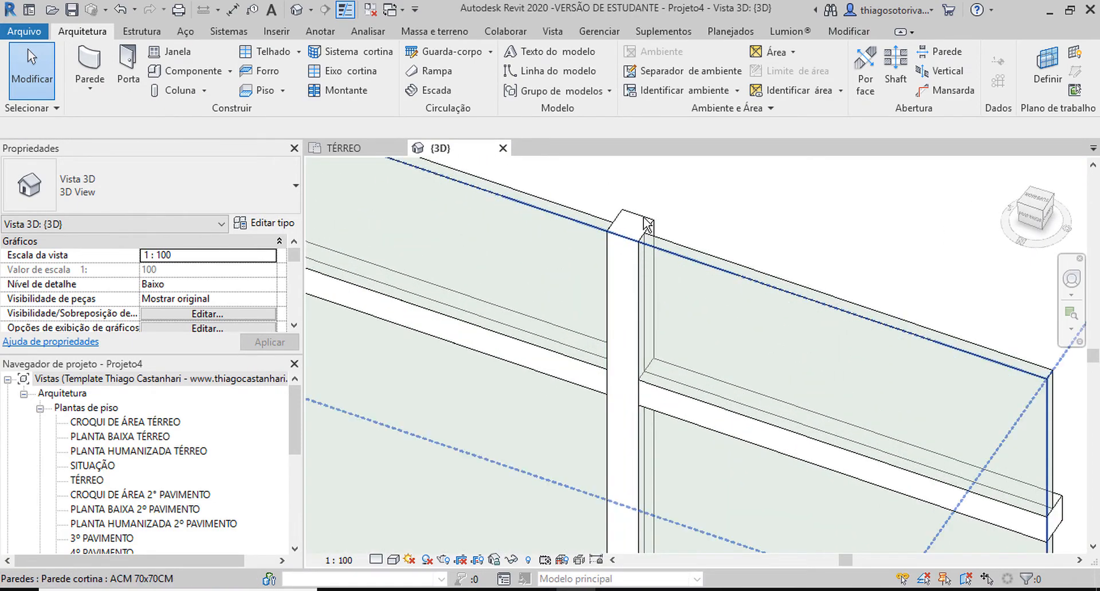
pyautogui.click(643, 230)
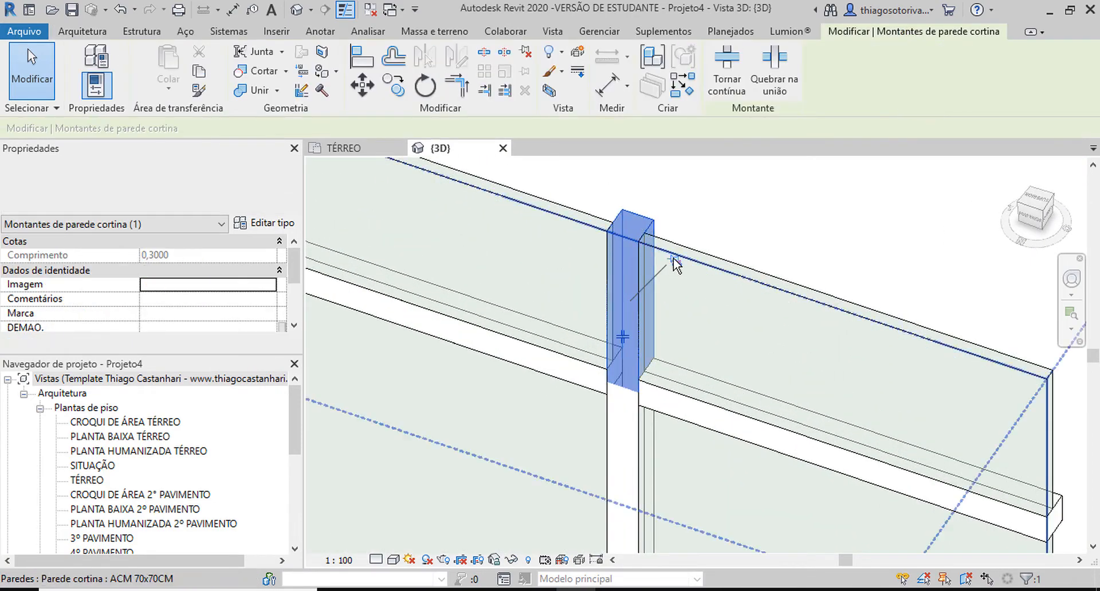
pyautogui.click(240, 223)
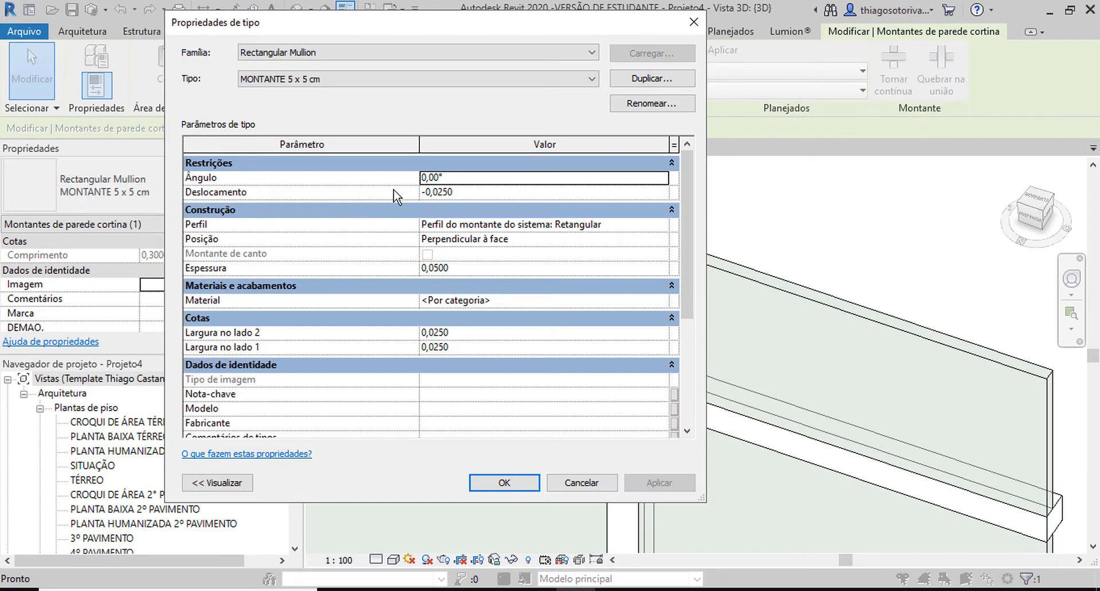
pyautogui.click(658, 83)
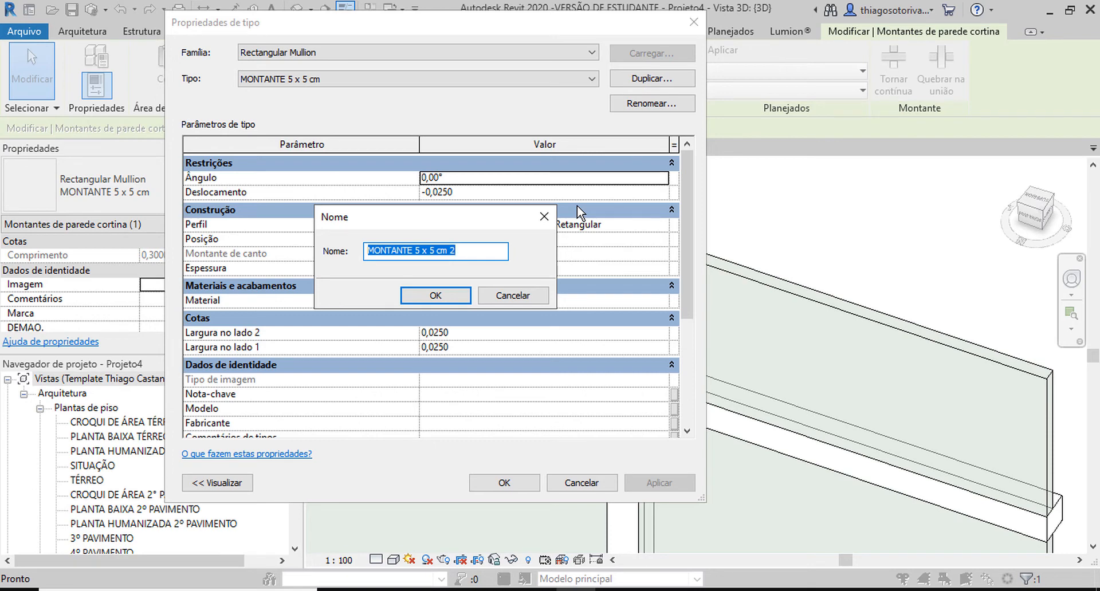
pyautogui.write('montante d')
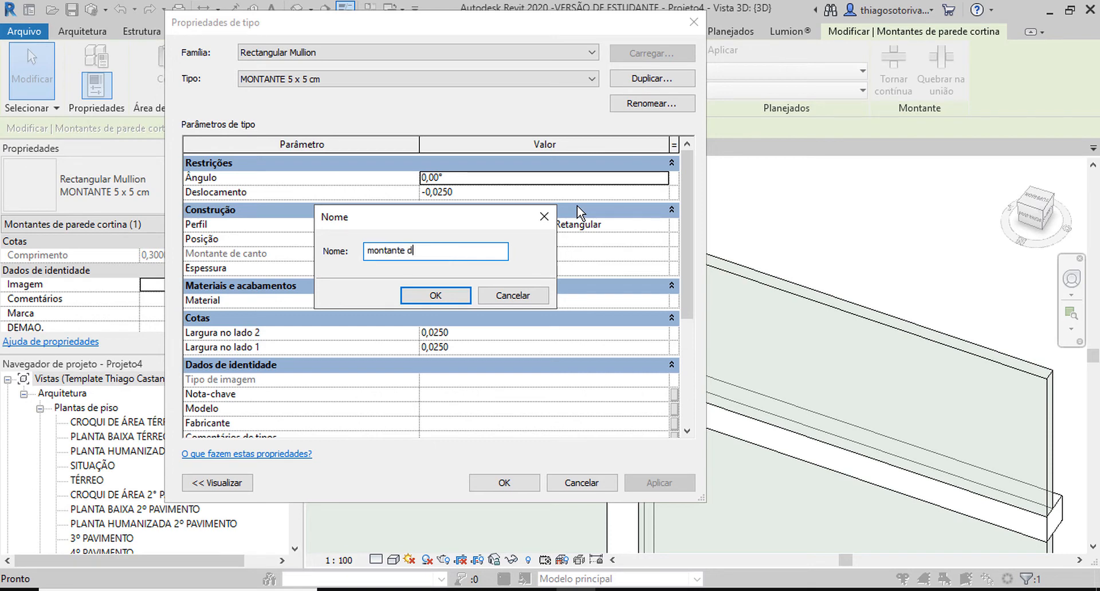
pyautogui.write('e ACM')
pyautogui.click(439, 294)
# Step: Set the montante de ACM type's Espessura to 0,015 and its Largura no lado 1 to 15 mm
pyautogui.click(469, 194)
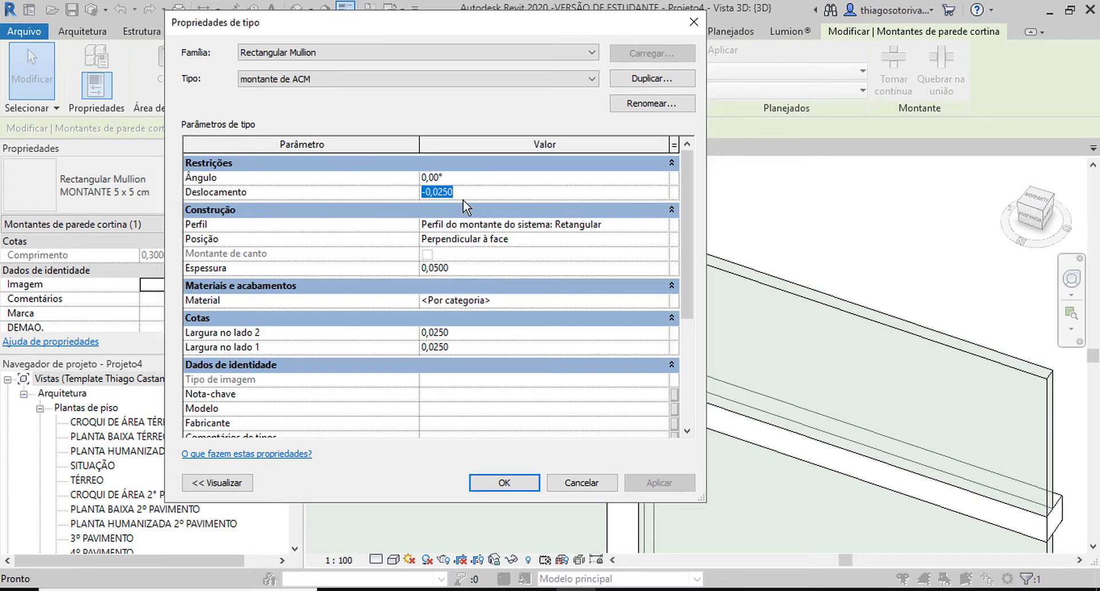
pyautogui.click(451, 268)
pyautogui.write('0,015')
pyautogui.click(458, 347)
pyautogui.write('15')
pyautogui.click(519, 481)
pyautogui.scroll(-3, 740, 229)
pyautogui.click(741, 221)
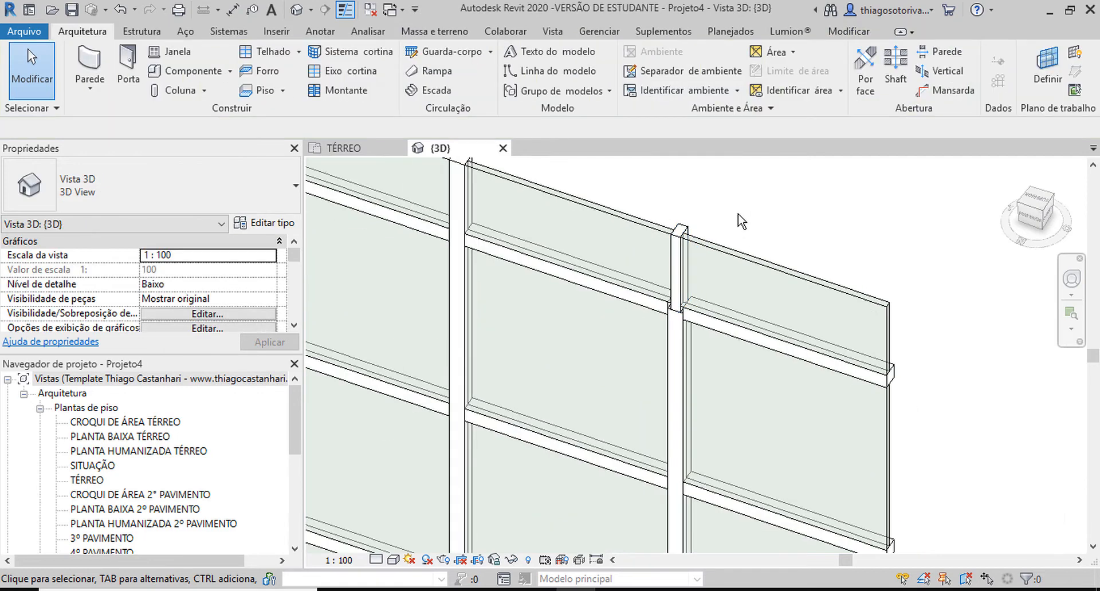
# Step: Set the interior type of the ACM 70x70CM wall's vertical mullions to Rectangular Mullion : montante de ACM
pyautogui.click(680, 241)
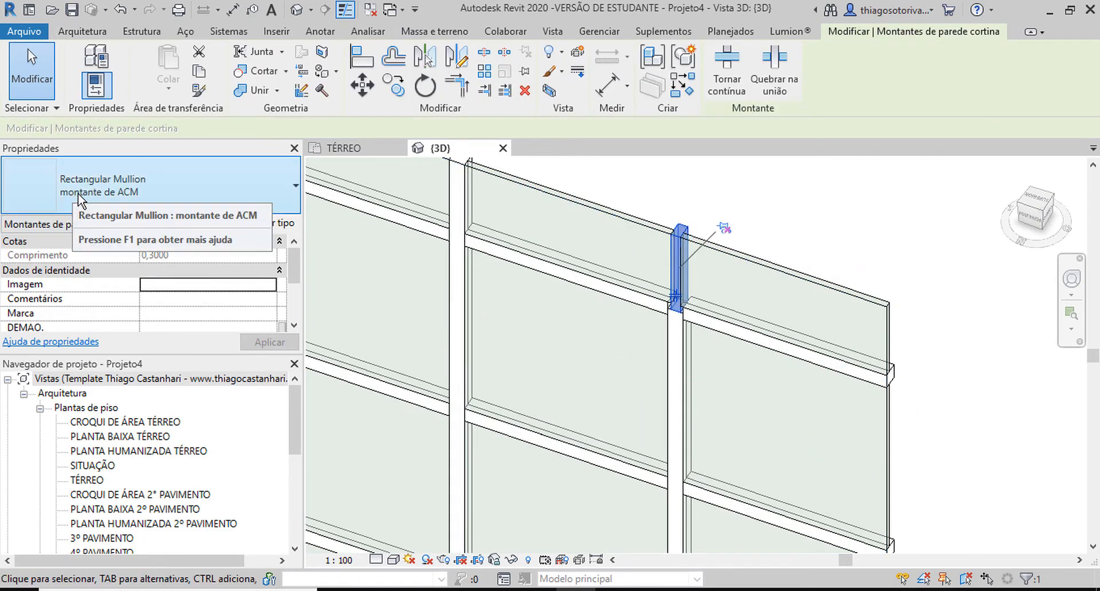
pyautogui.click(636, 176)
pyautogui.click(603, 213)
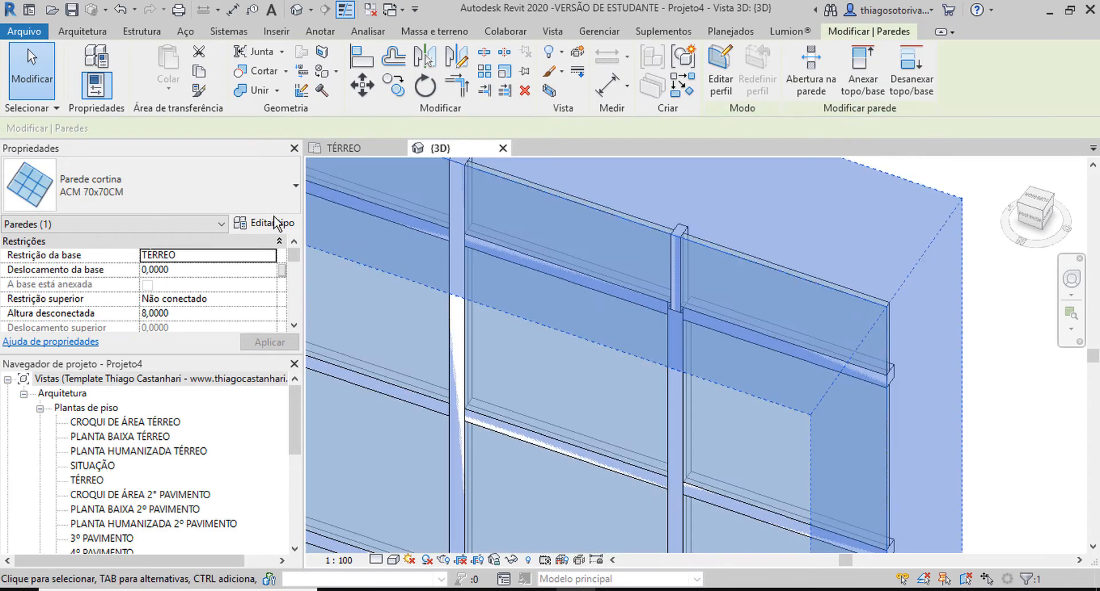
pyautogui.click(244, 210)
pyautogui.click(247, 197)
pyautogui.click(272, 224)
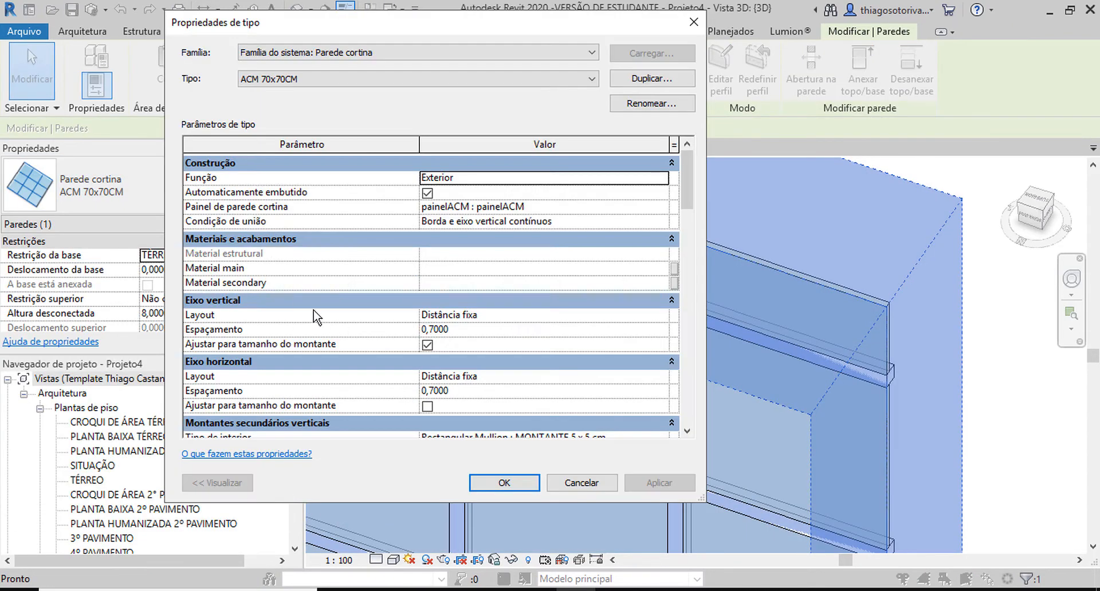
pyautogui.scroll(-5, 424, 329)
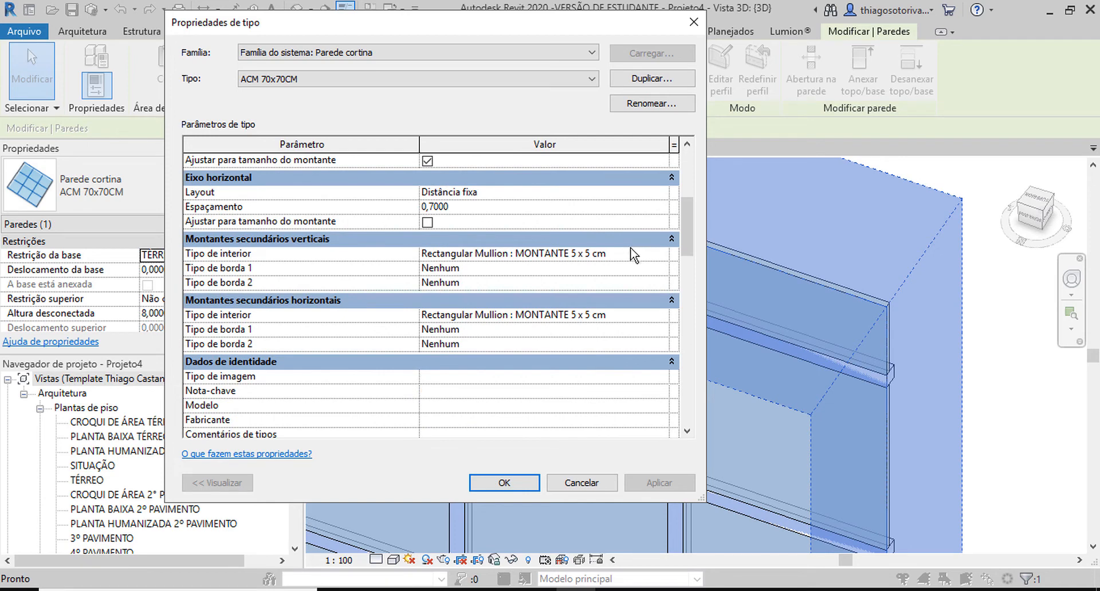
pyautogui.click(636, 254)
pyautogui.click(662, 256)
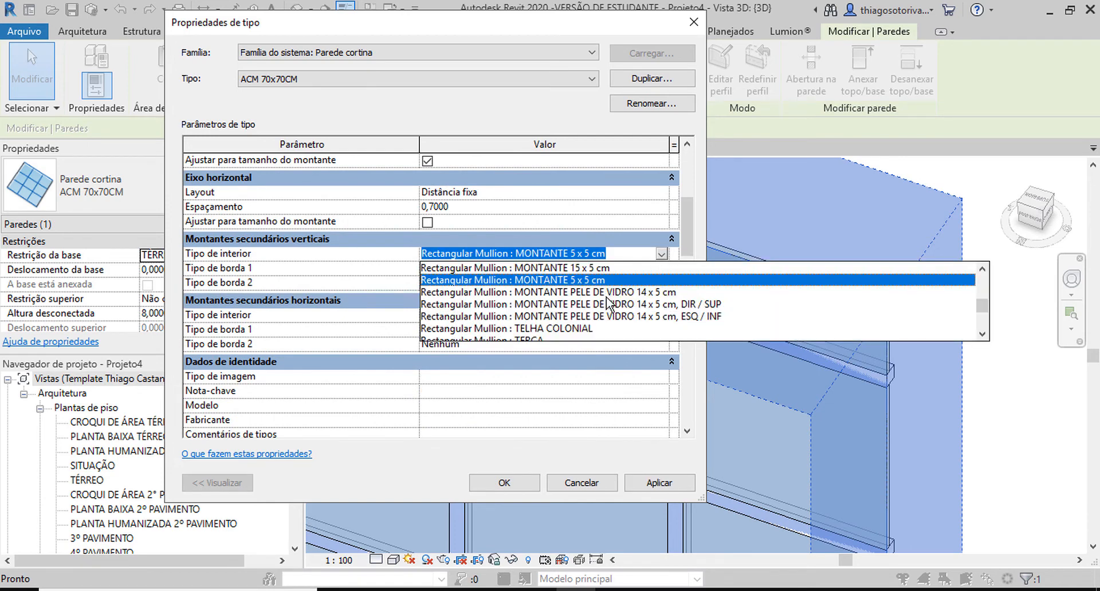
pyautogui.scroll(1, 599, 315)
pyautogui.scroll(-2, 581, 329)
pyautogui.scroll(4, 576, 321)
pyautogui.scroll(2, 576, 320)
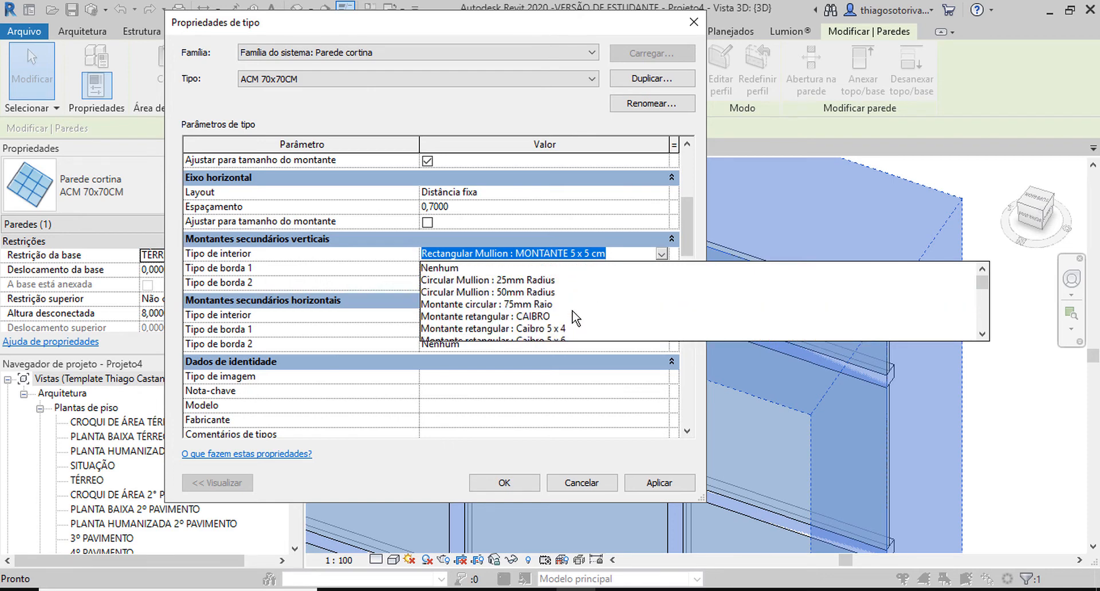
pyautogui.scroll(-5, 571, 318)
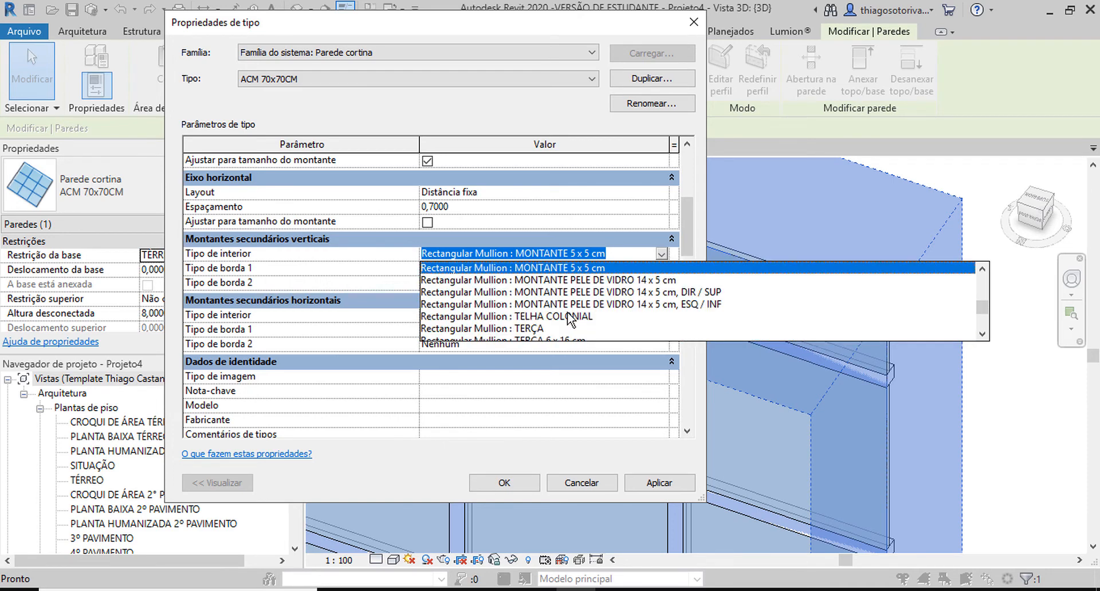
pyautogui.scroll(-5, 568, 314)
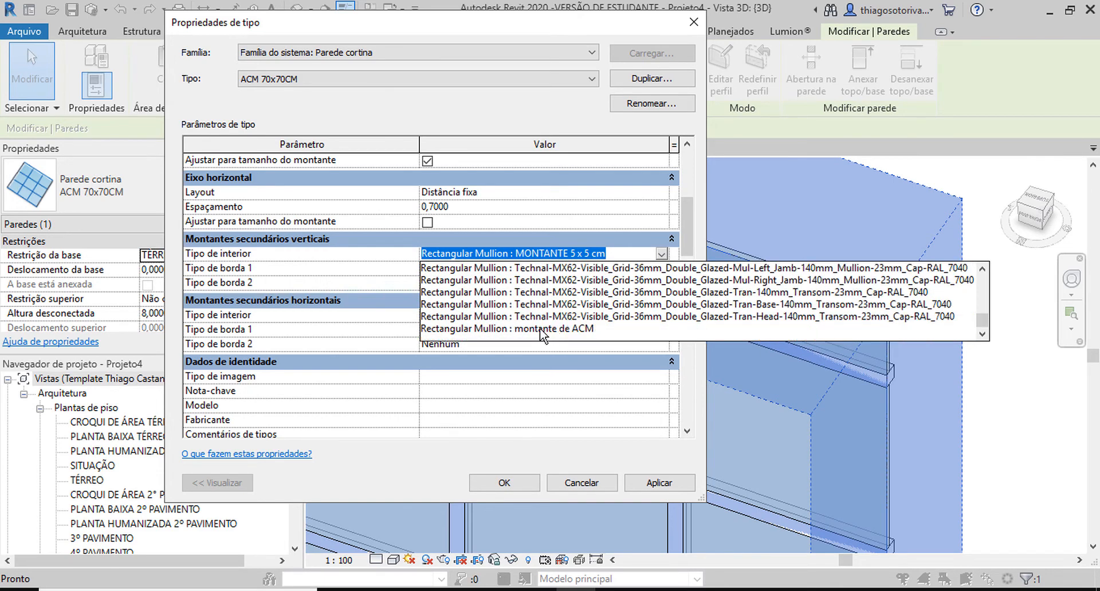
pyautogui.click(541, 334)
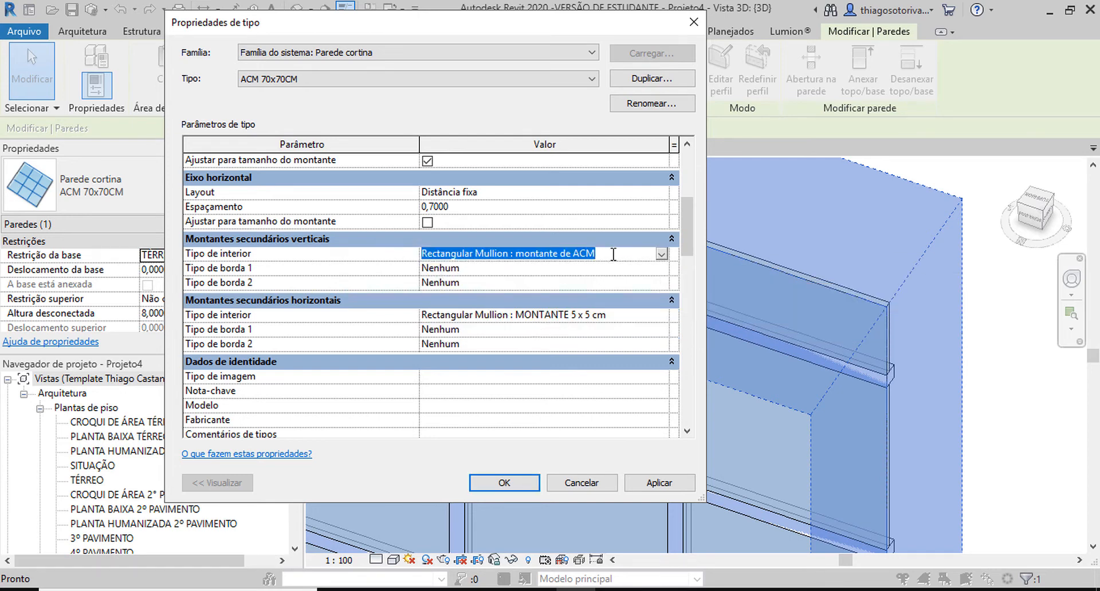
# Step: Set the interior type of the wall's horizontal mullions to Rectangular Mullion : montante de ACM and apply the type changes
pyautogui.click(621, 316)
pyautogui.write('Rectangular Mullion : montante de ACM')
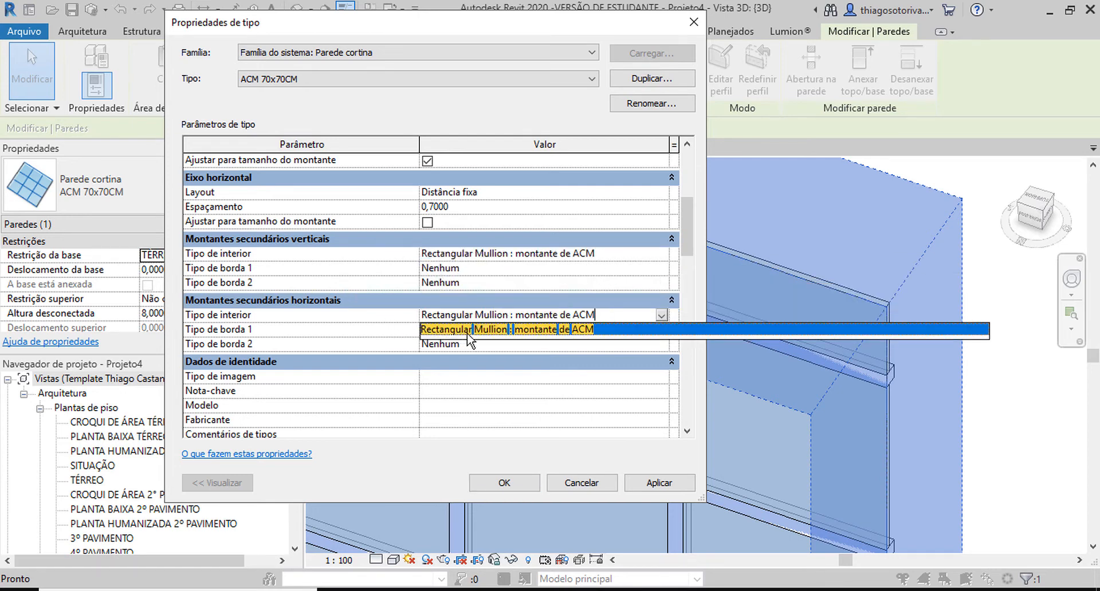
pyautogui.click(490, 331)
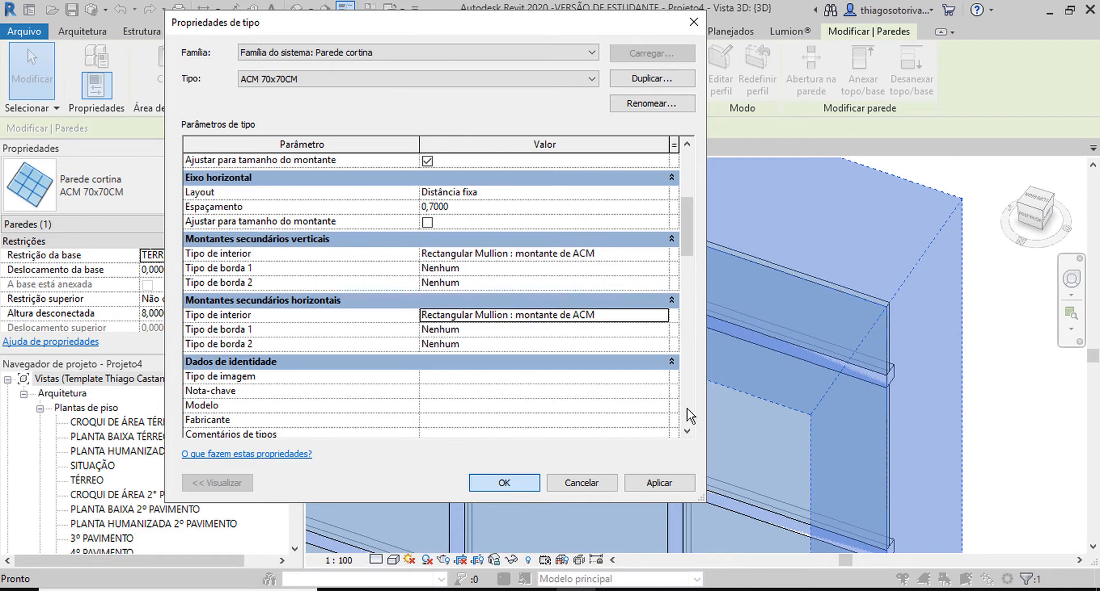
pyautogui.press('Return')
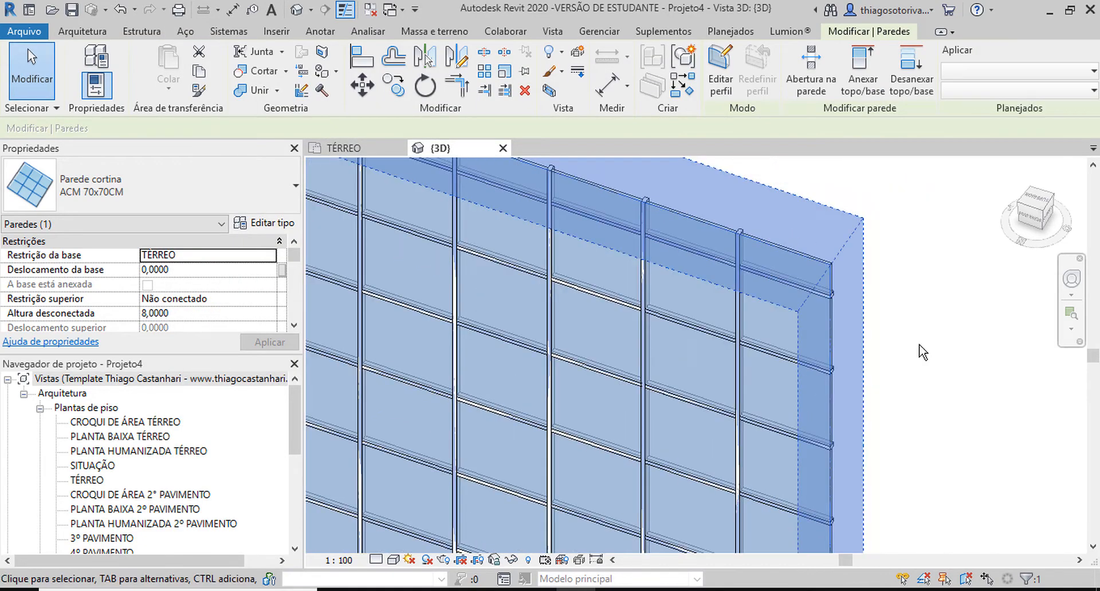
pyautogui.click(917, 349)
# Step: Switch the wall to the 30 cm Parede básica type and back to ACM 70x70CM, and view the whole wall
pyautogui.scroll(-5, 911, 343)
pyautogui.scroll(6, 860, 275)
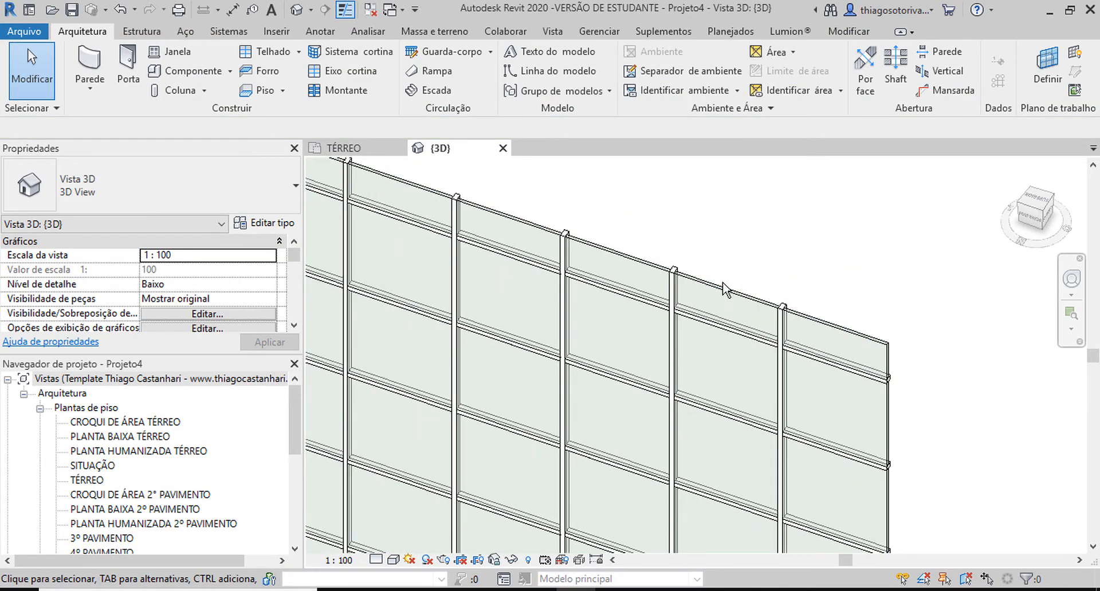
pyautogui.click(723, 282)
pyautogui.click(172, 192)
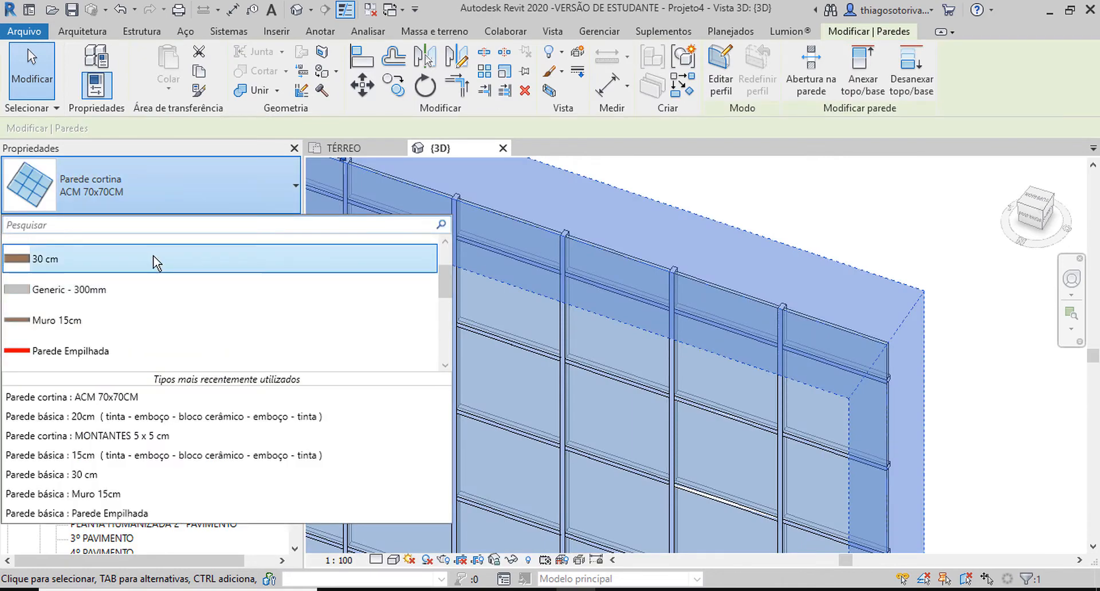
pyautogui.click(153, 255)
pyautogui.click(155, 189)
pyautogui.scroll(-3, 92, 308)
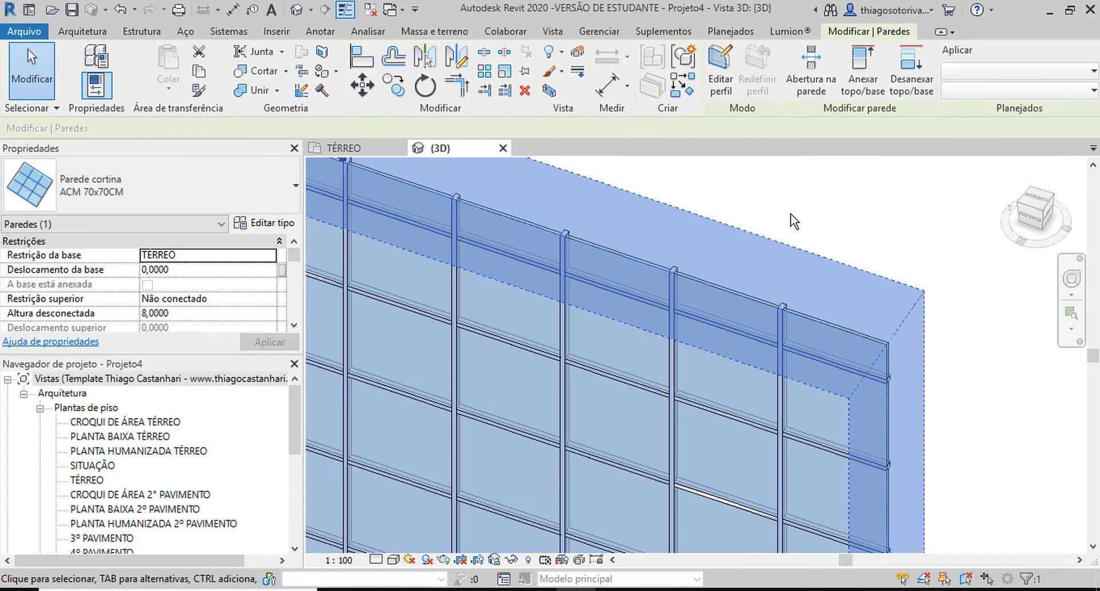
pyautogui.click(799, 215)
pyautogui.scroll(-4, 799, 221)
pyautogui.scroll(5, 678, 248)
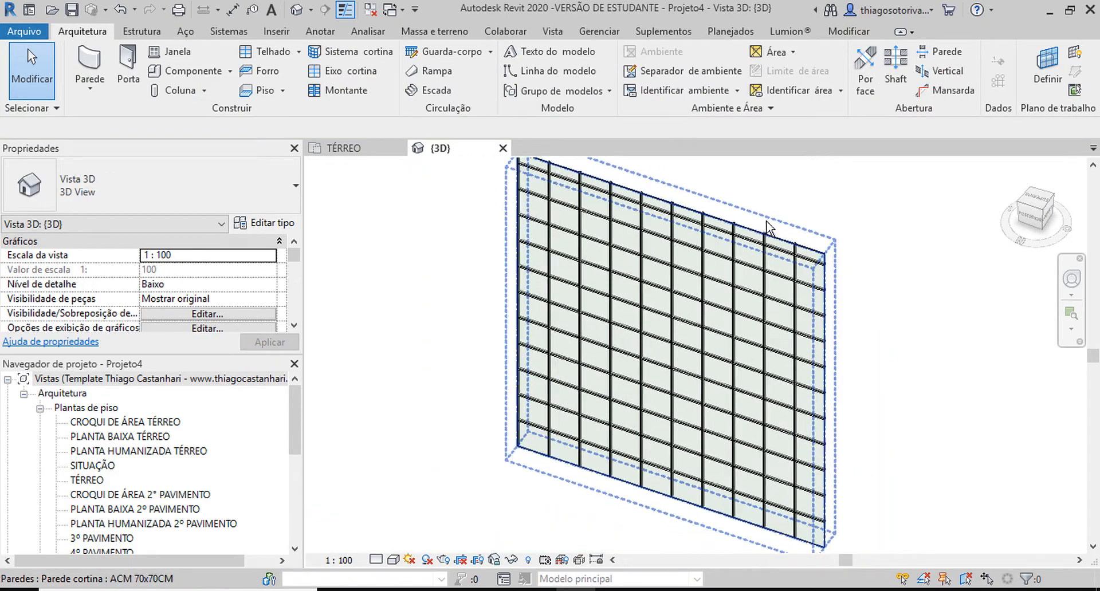
# Step: Select a vertical mullion at the wall's top edge and open the type properties of montante de ACM
pyautogui.scroll(4, 678, 248)
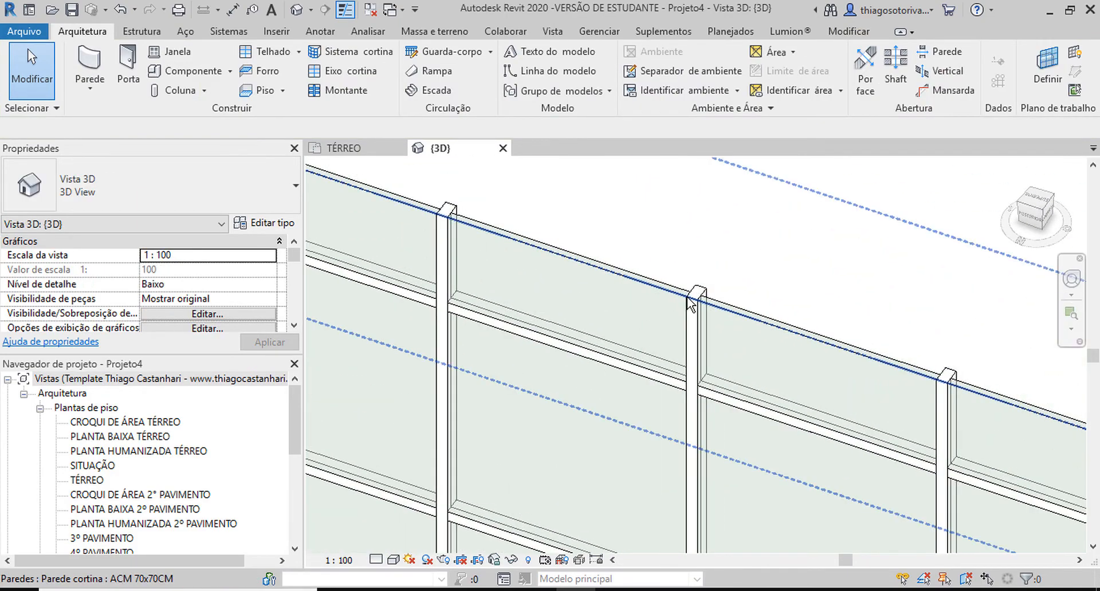
pyautogui.press('Tab')
pyautogui.press('Tab')
pyautogui.press('Tab')
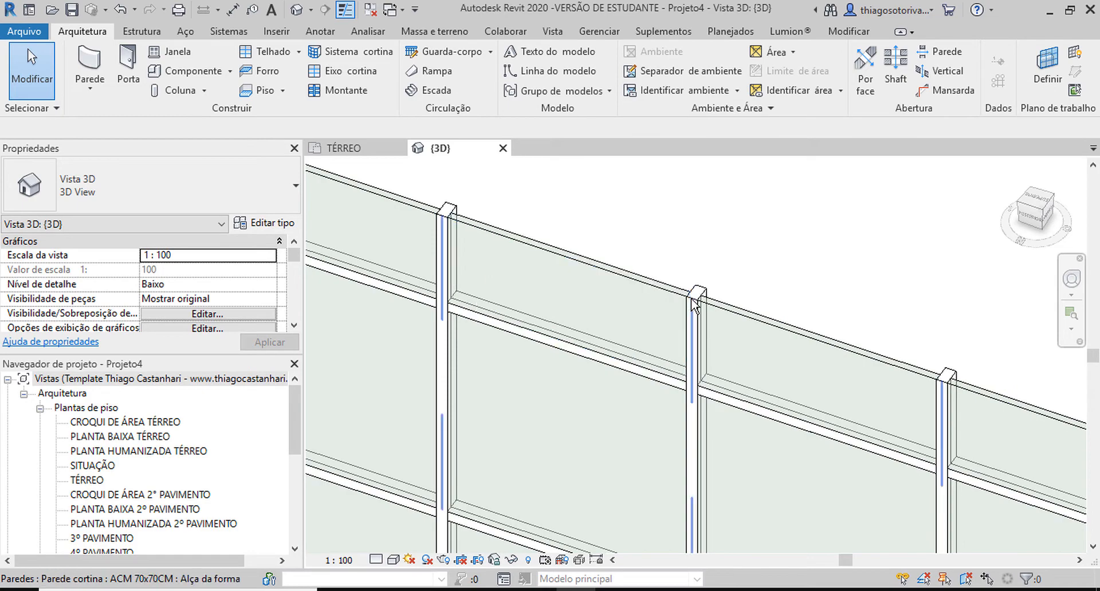
pyautogui.click(695, 304)
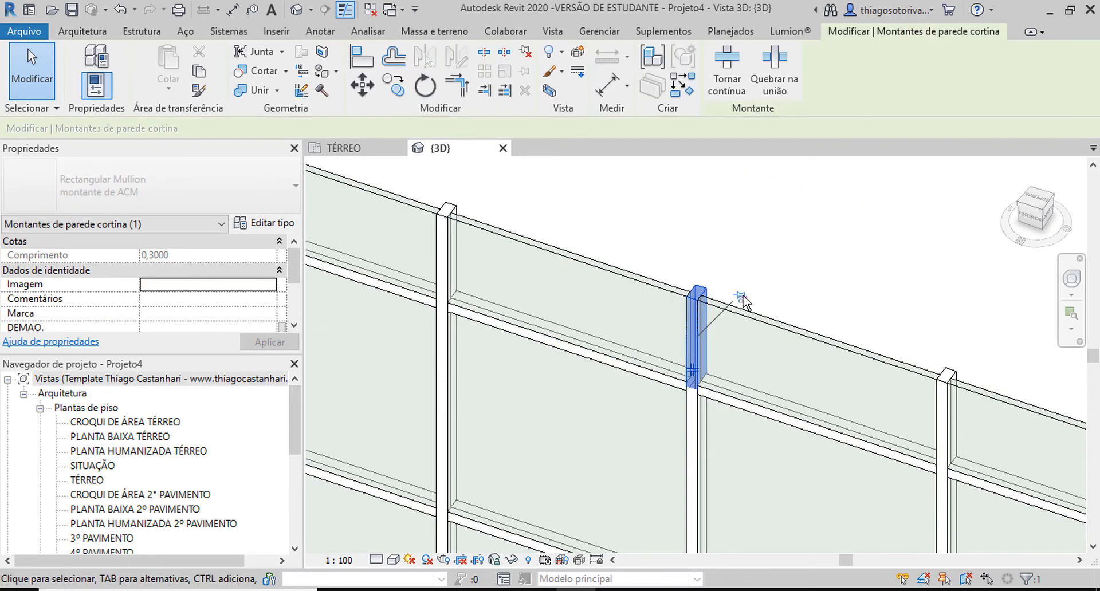
pyautogui.click(1030, 200)
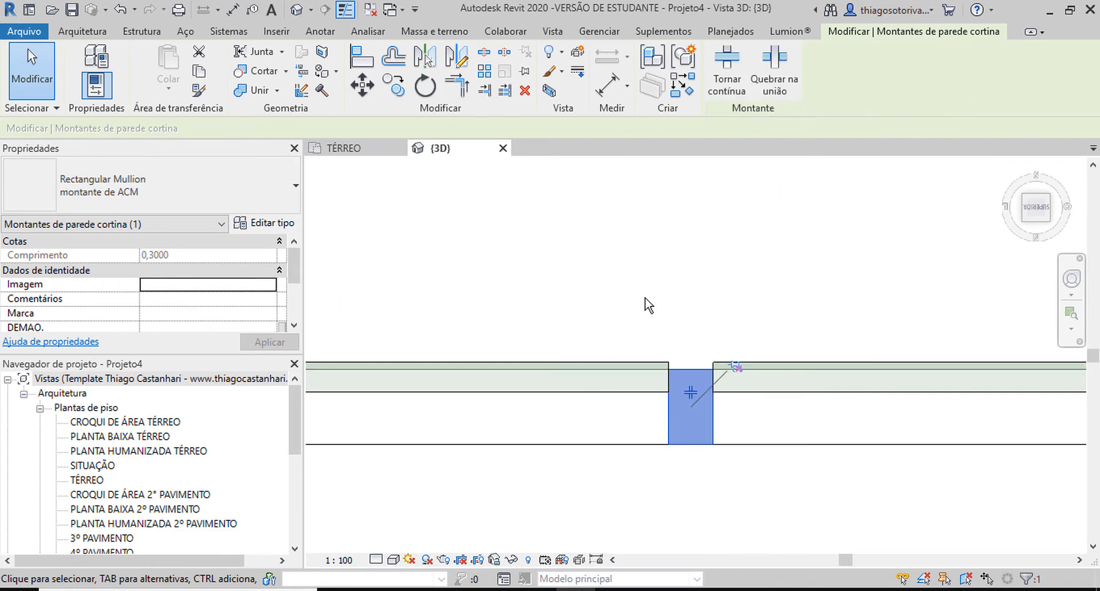
pyautogui.click(274, 225)
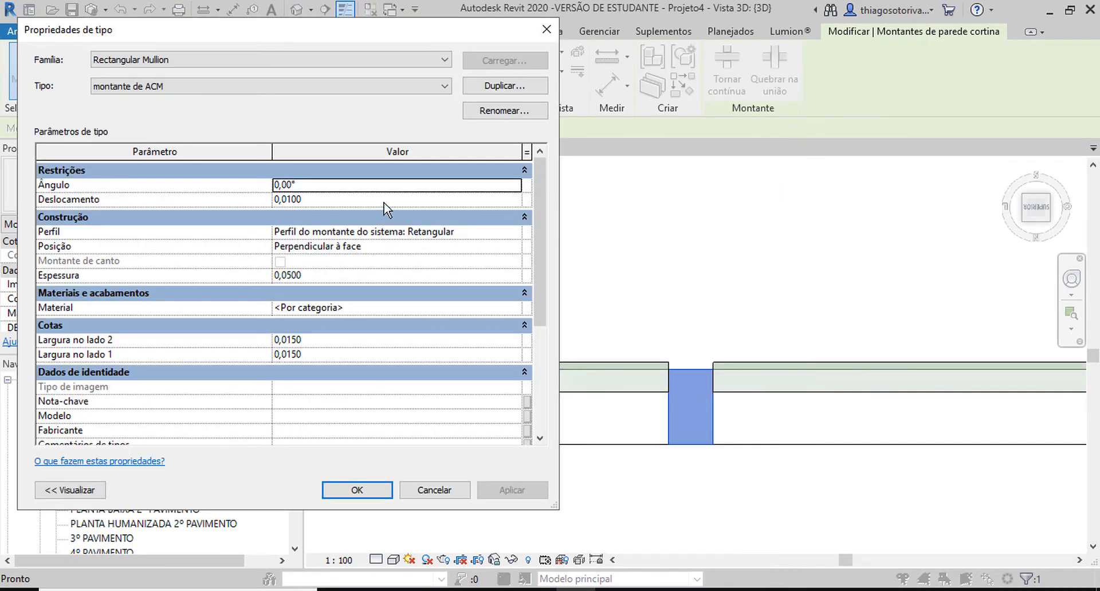
# Step: Set the Deslocamento of the montante de ACM type to 0,015 and apply it
pyautogui.click(308, 202)
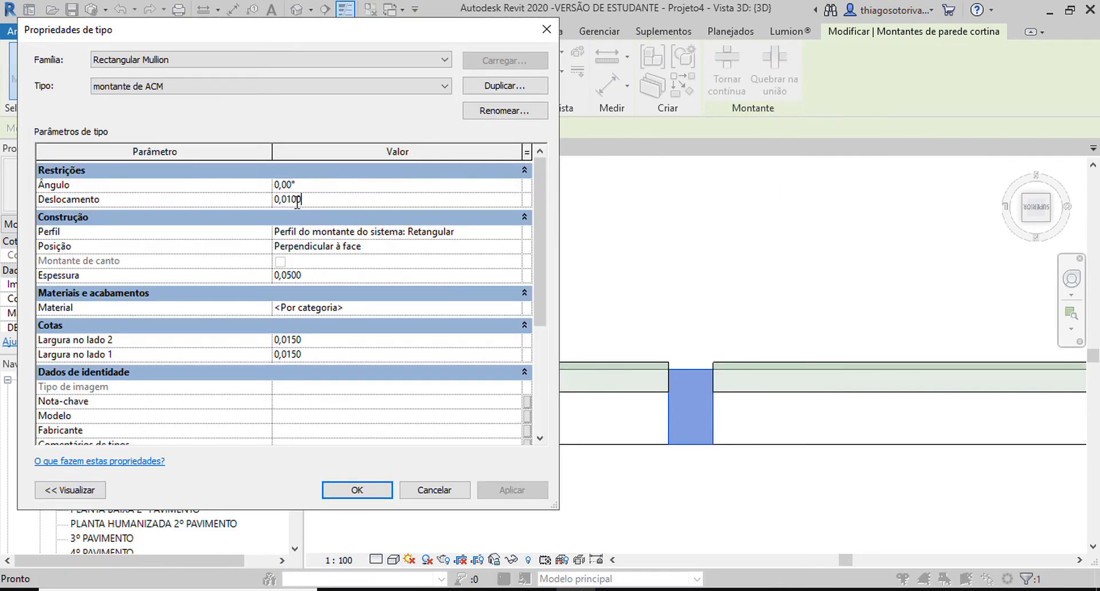
pyautogui.moveTo(302, 199); pyautogui.dragTo(286, 201)
pyautogui.write('15')
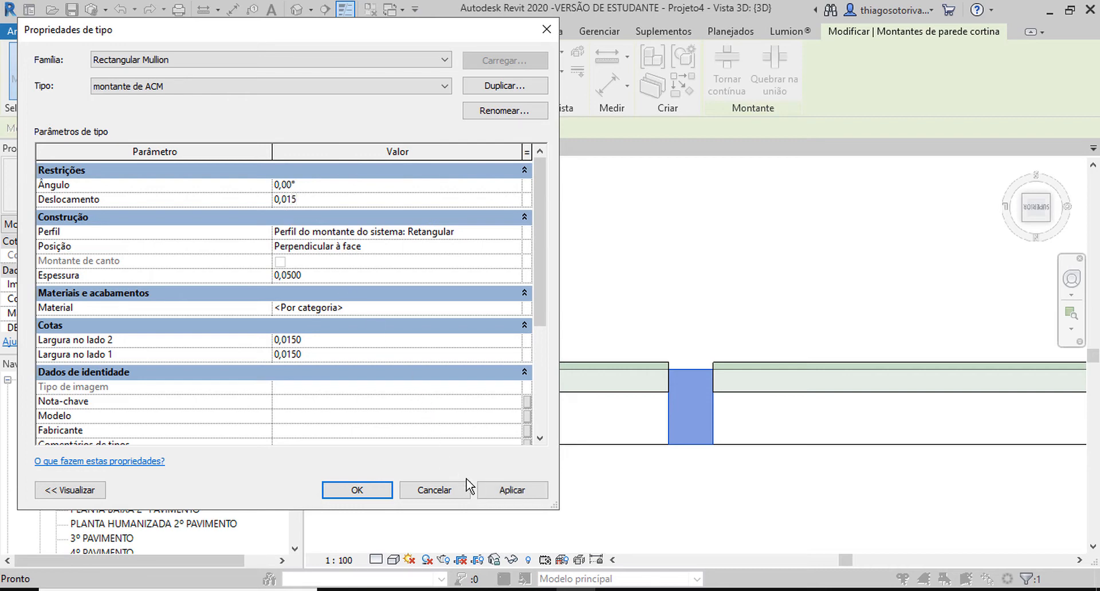
pyautogui.click(498, 499)
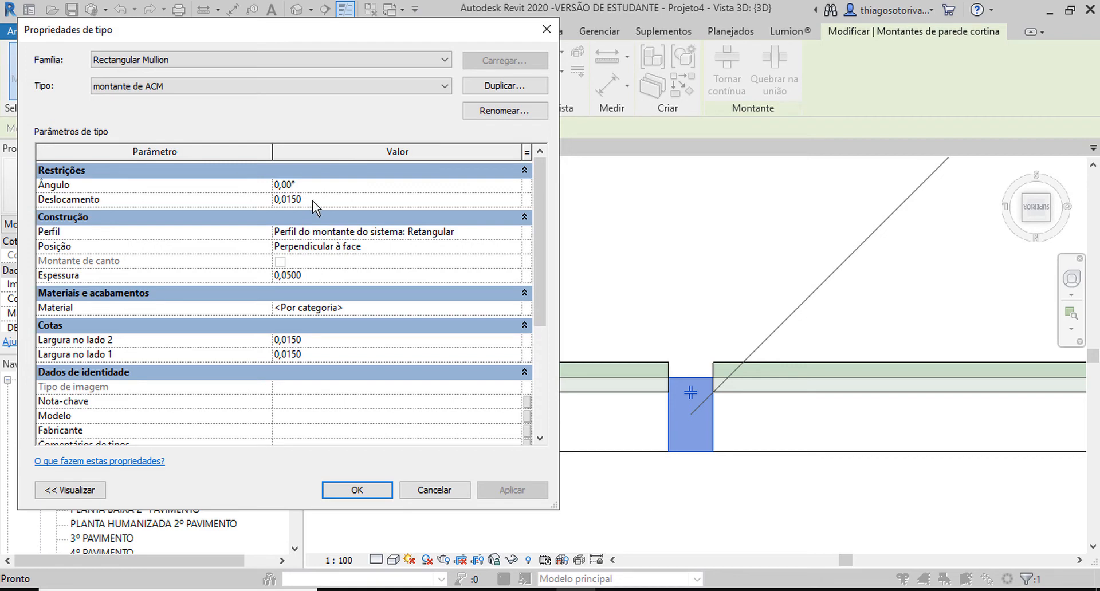
# Step: Set the Deslocamento of the montante de ACM type to 0,025 and accept the type changes
pyautogui.moveTo(309, 201); pyautogui.dragTo(286, 200)
pyautogui.write('2')
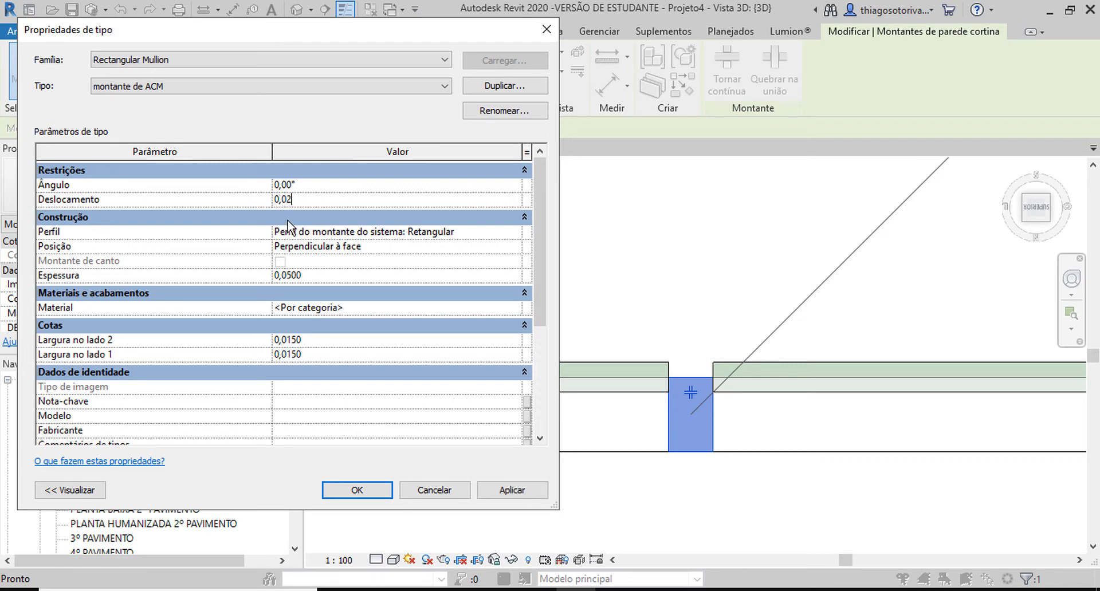
pyautogui.write('5')
pyautogui.click(508, 491)
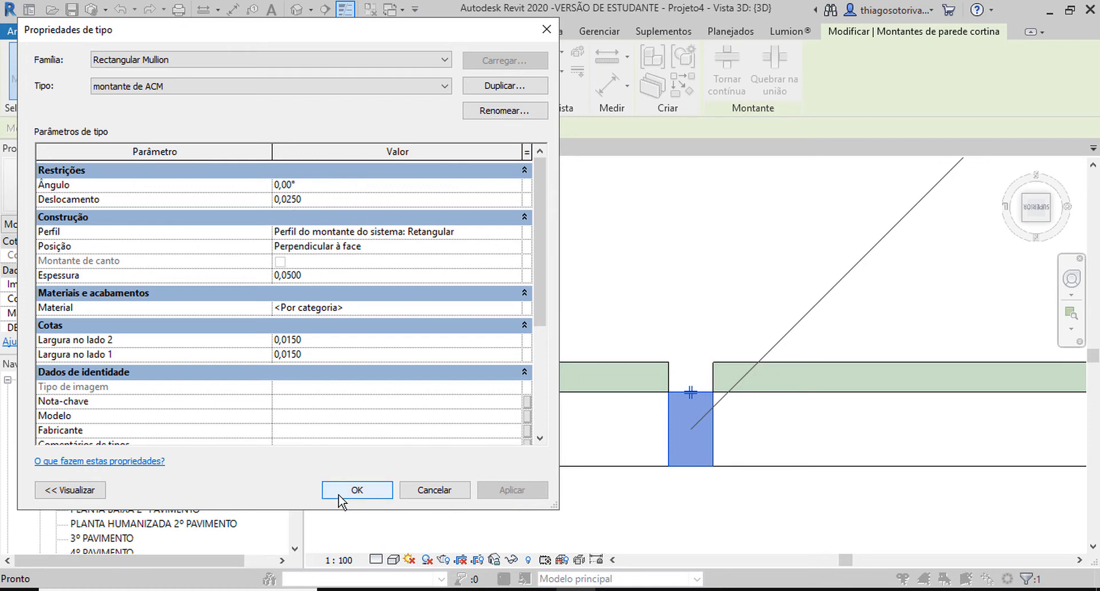
pyautogui.click(356, 490)
pyautogui.scroll(5, 660, 393)
pyautogui.scroll(1, 649, 385)
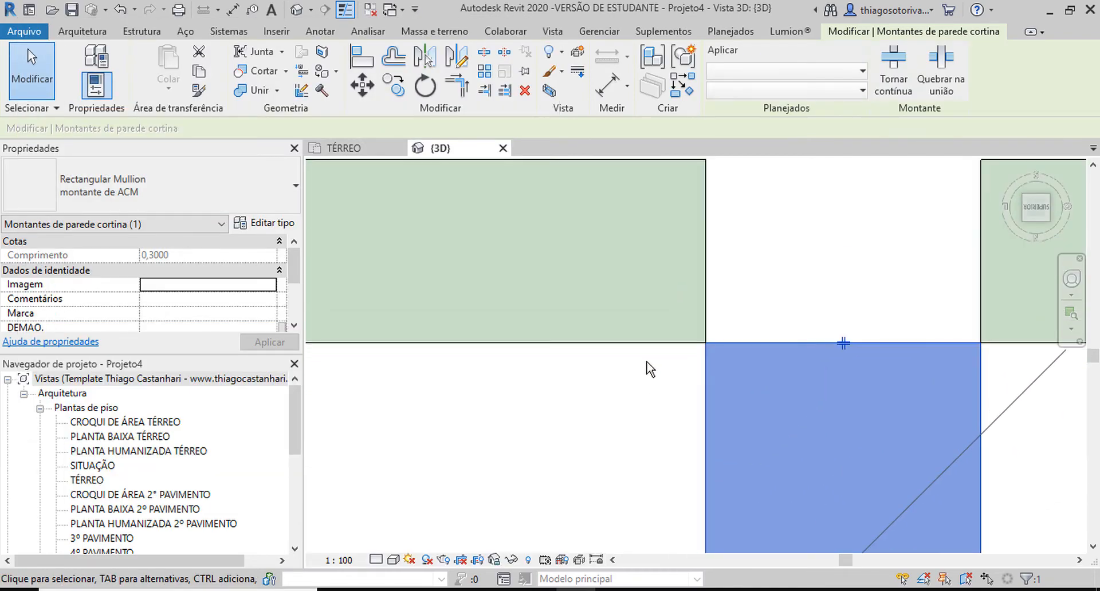
# Step: Select the corner curtain panel in the wall's top row and open the type properties of painelACM
pyautogui.keyDown('shift'); pyautogui.moveTo(646, 369); pyautogui.dragTo(494, 293, button='middle'); pyautogui.keyUp('shift')
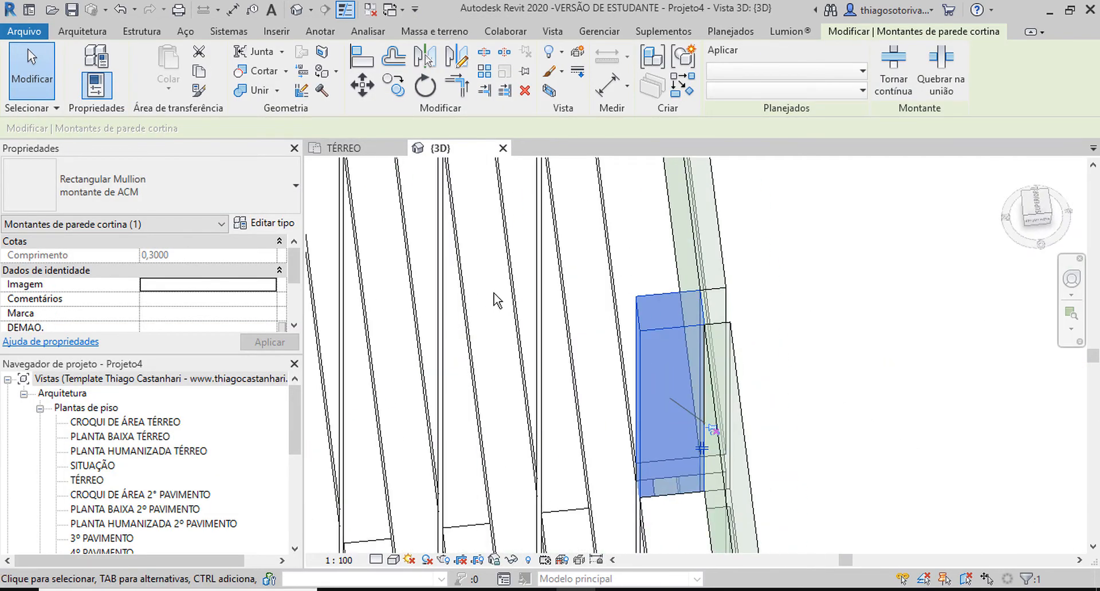
pyautogui.scroll(-3, 503, 294)
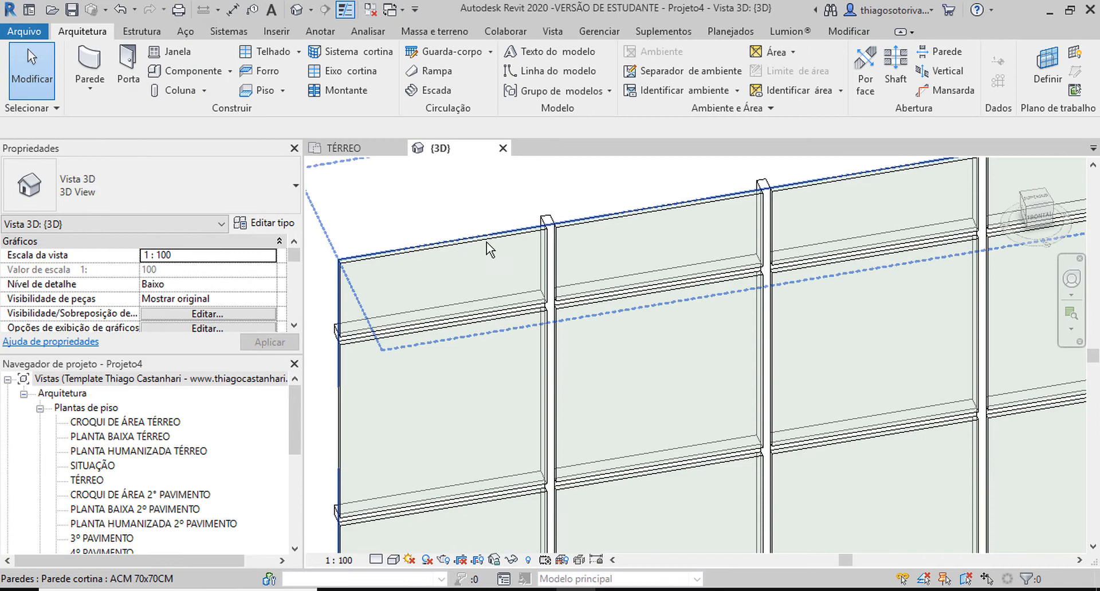
pyautogui.press('Tab')
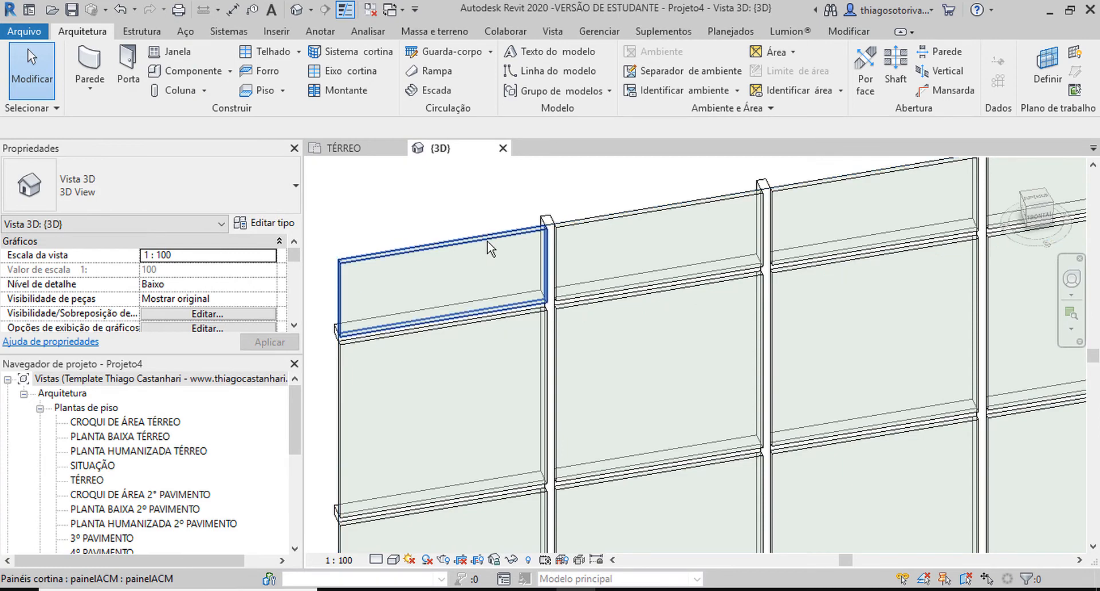
pyautogui.click(487, 243)
pyautogui.click(485, 237)
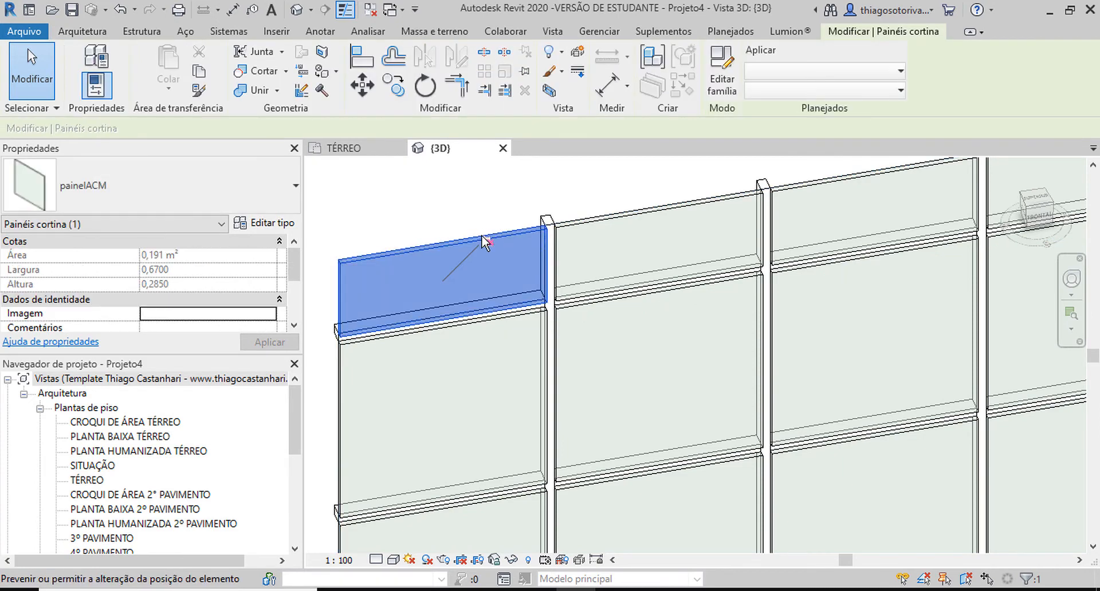
pyautogui.click(274, 228)
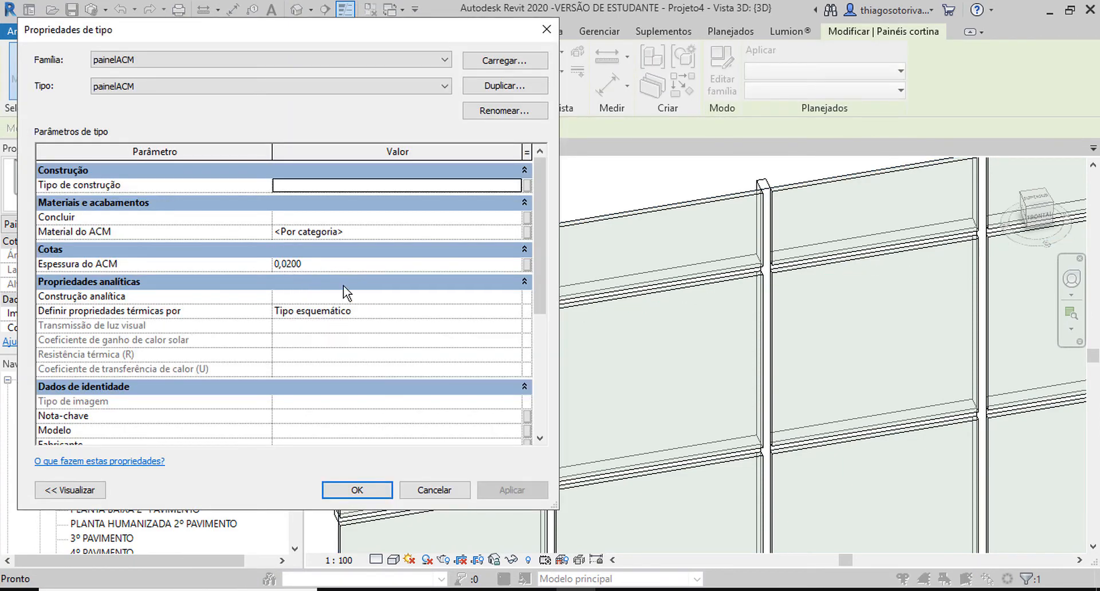
# Step: Try to set the Material do ACM of the painelACM type to MATERIAL EM PINTURA CINZA
pyautogui.click(335, 235)
pyautogui.write('MAT')
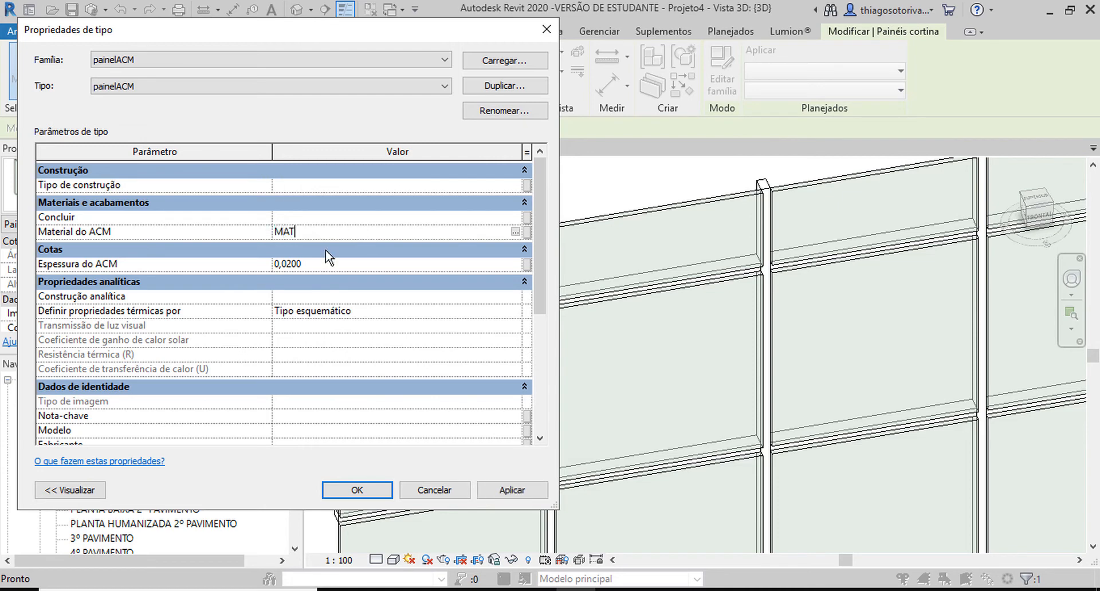
pyautogui.write('ERIAL EM PINTURA CINZA')
pyautogui.press('Return')
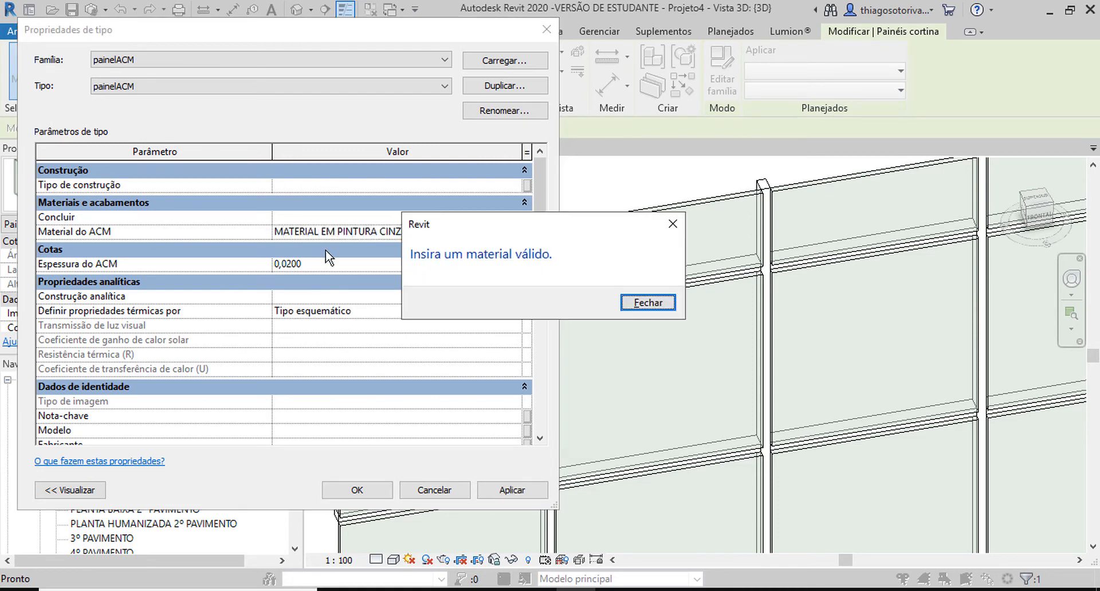
pyautogui.click(667, 302)
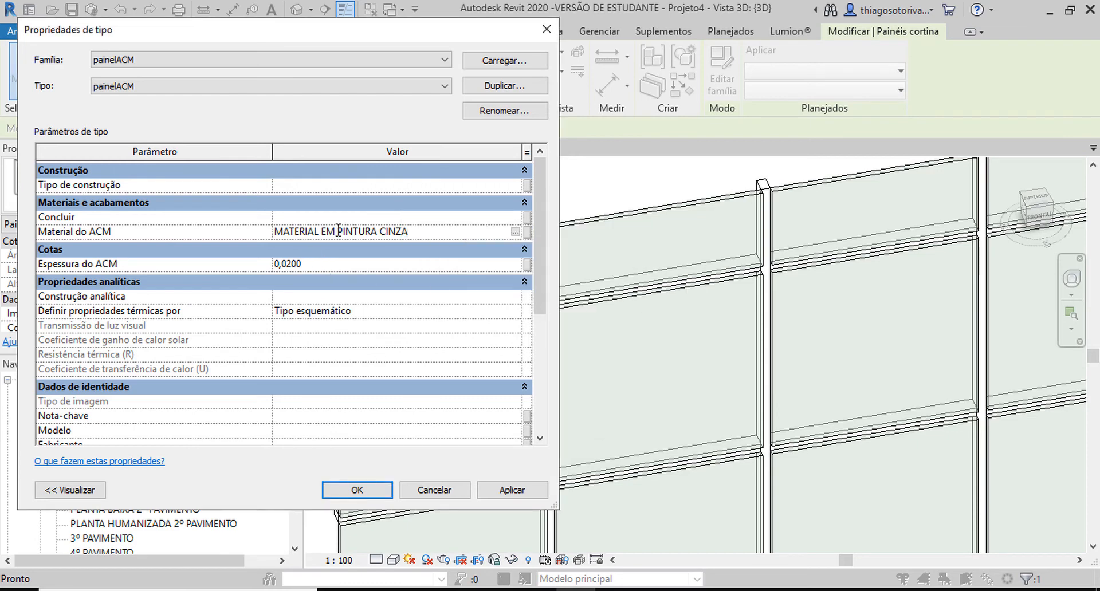
# Step: Set the Material do ACM of the painelACM type to ACABAMENTO EM PINTURA CINZA, accept it and deselect the panel
pyautogui.click(59, 231)
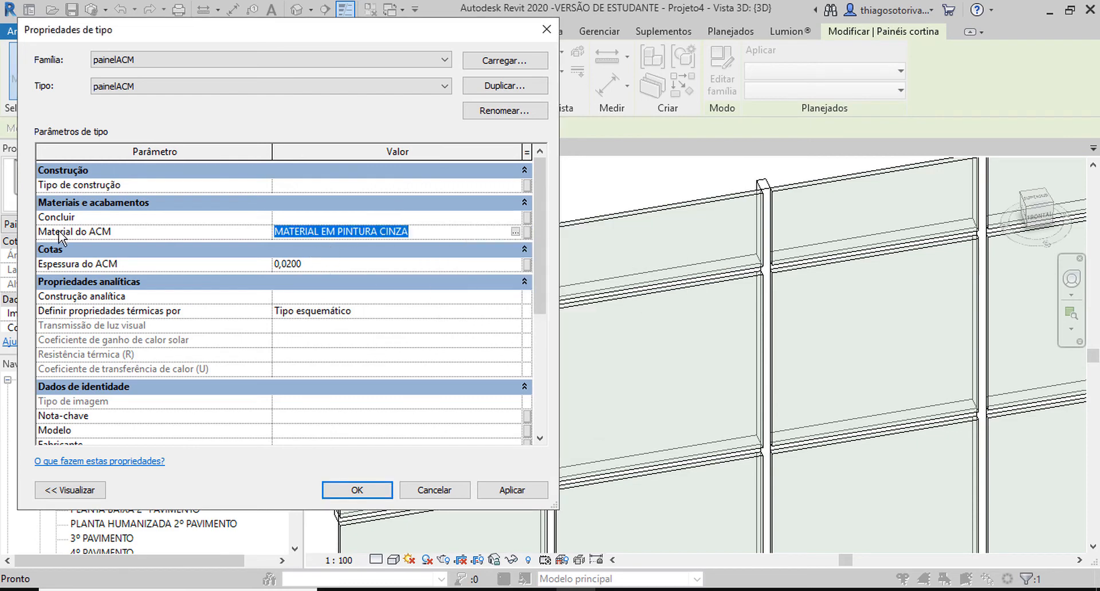
pyautogui.write('ACABAMENTO')
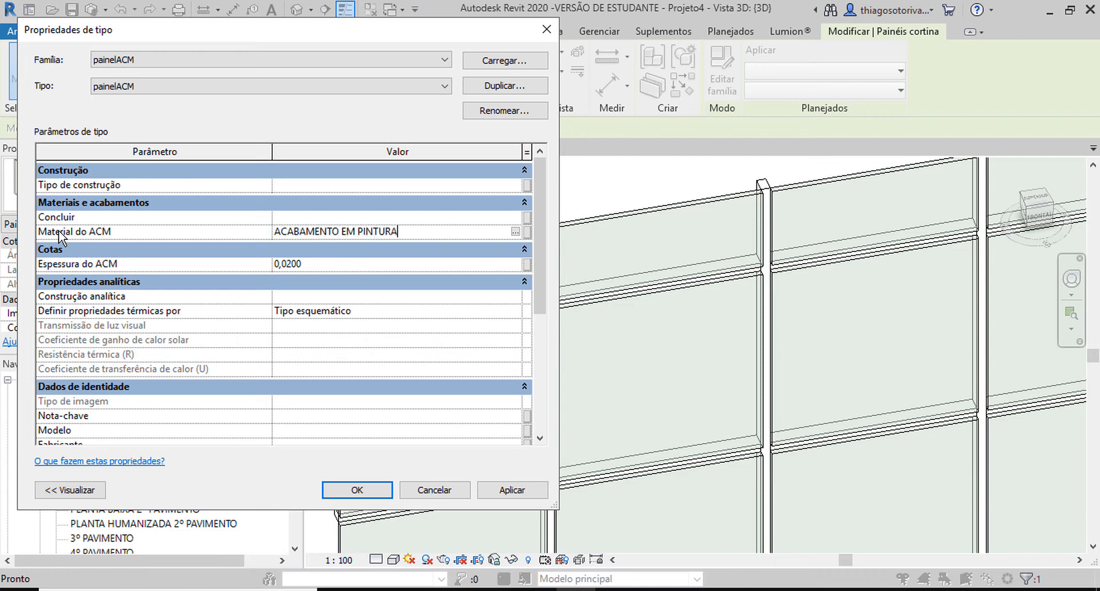
pyautogui.write(' EM PINTURA CINZA')
pyautogui.press('Return')
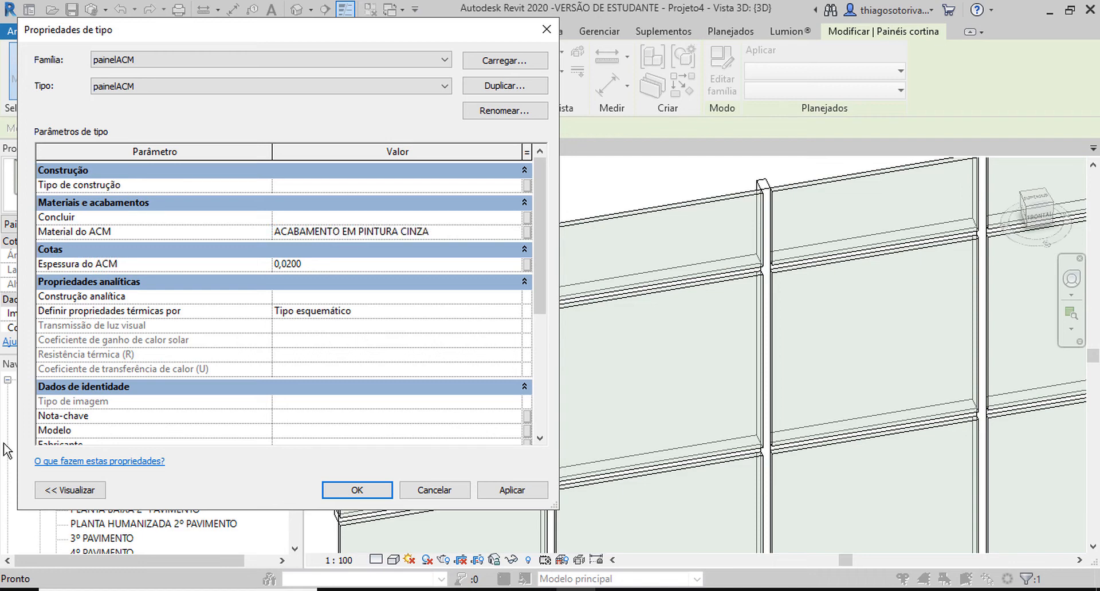
pyautogui.click(356, 491)
pyautogui.press('Escape')
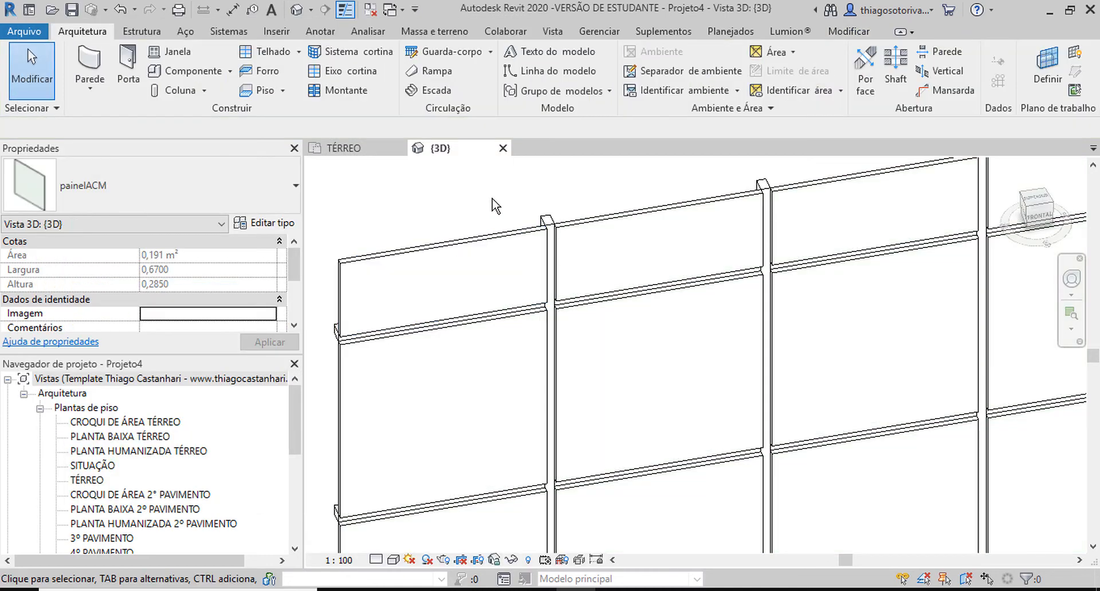
# Step: Switch the 3D view to a visual style that shows material colours and examine the joints between panels and mullions
pyautogui.click(395, 561)
pyautogui.click(432, 508)
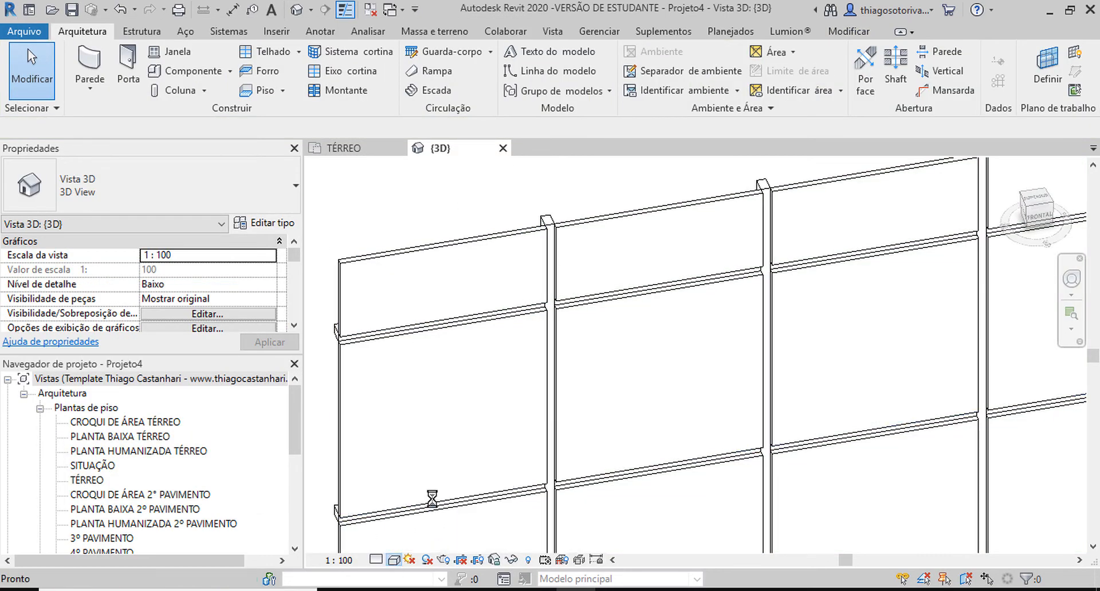
pyautogui.click(683, 158)
pyautogui.scroll(-5, 445, 224)
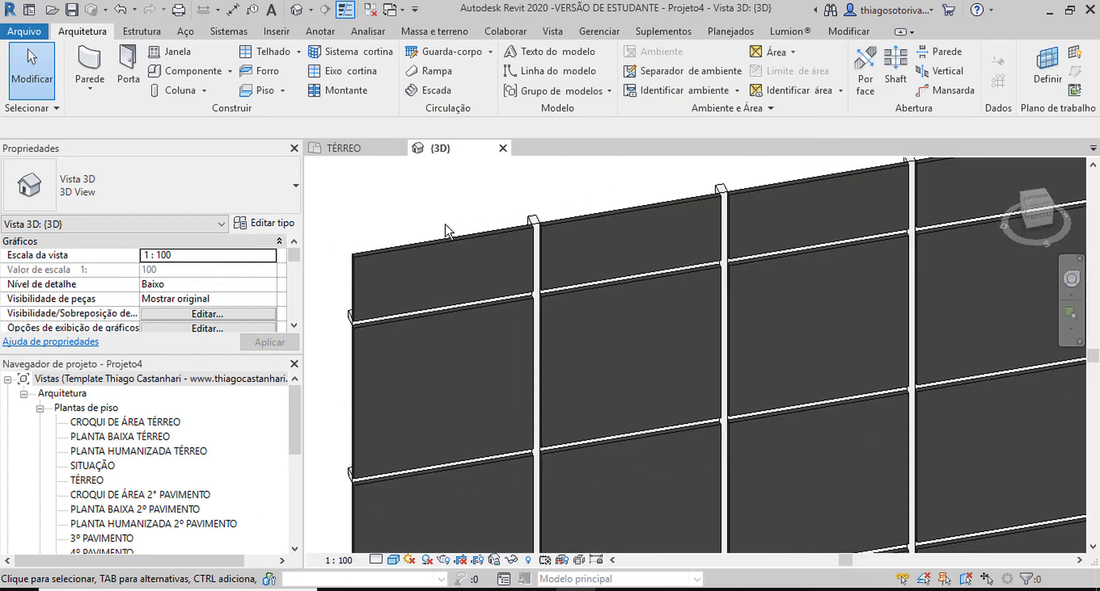
pyautogui.moveTo(465, 263)
pyautogui.keyDown('shift'); pyautogui.mouseDown(button='middle')
pyautogui.moveTo(559, 271)
pyautogui.moveTo(604, 300)
pyautogui.mouseUp(button='middle'); pyautogui.keyUp('shift')
pyautogui.scroll(8, 713, 319)
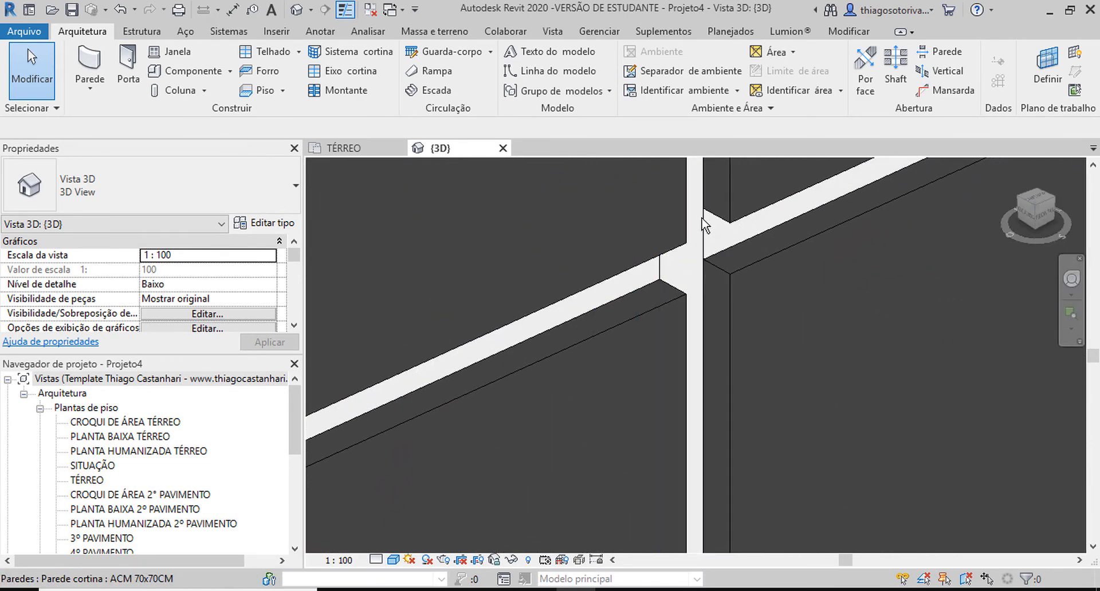
pyautogui.scroll(-5, 704, 247)
pyautogui.scroll(-6, 704, 242)
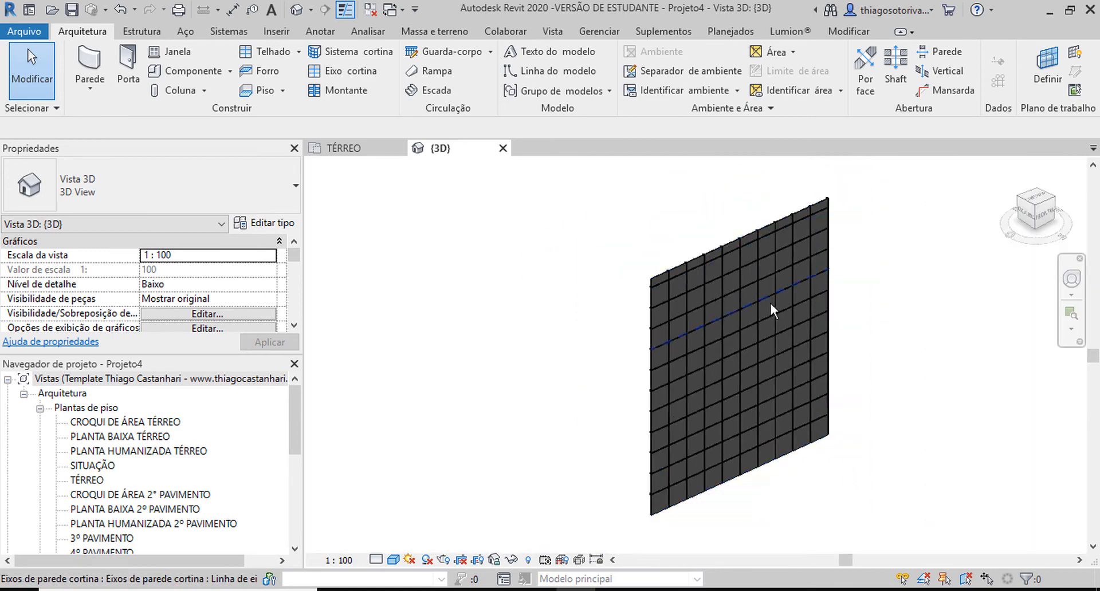
# Step: Set the Espessura do ACM of the painelACM type to 0,01 through a top-row panel and accept the change
pyautogui.keyDown('shift'); pyautogui.moveTo(769, 301); pyautogui.dragTo(755, 233, button='middle'); pyautogui.keyUp('shift')
pyautogui.scroll(5, 580, 497)
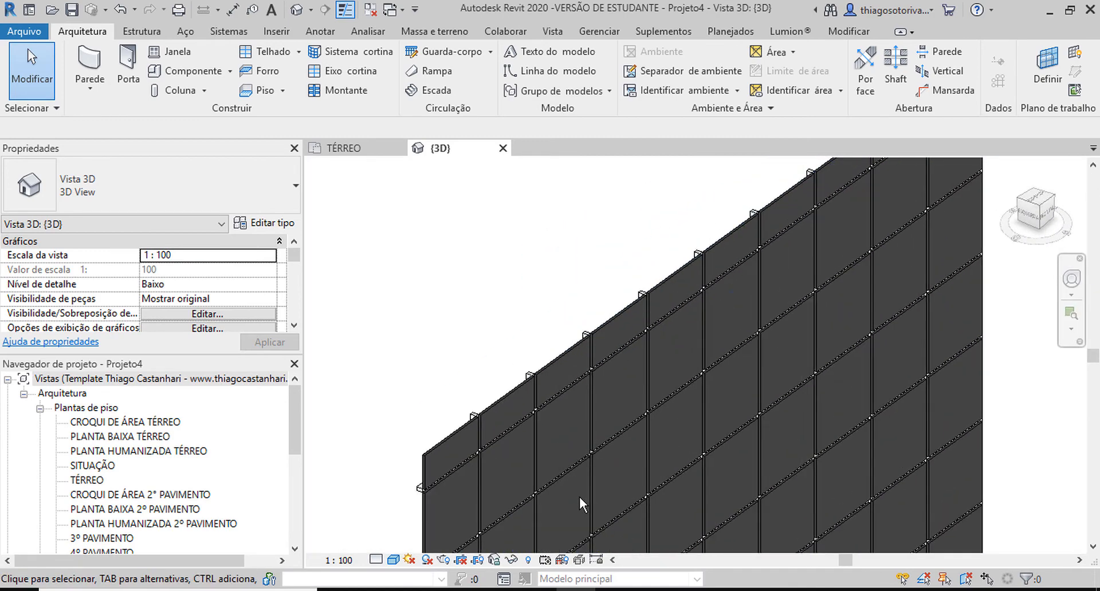
pyautogui.scroll(4, 588, 314)
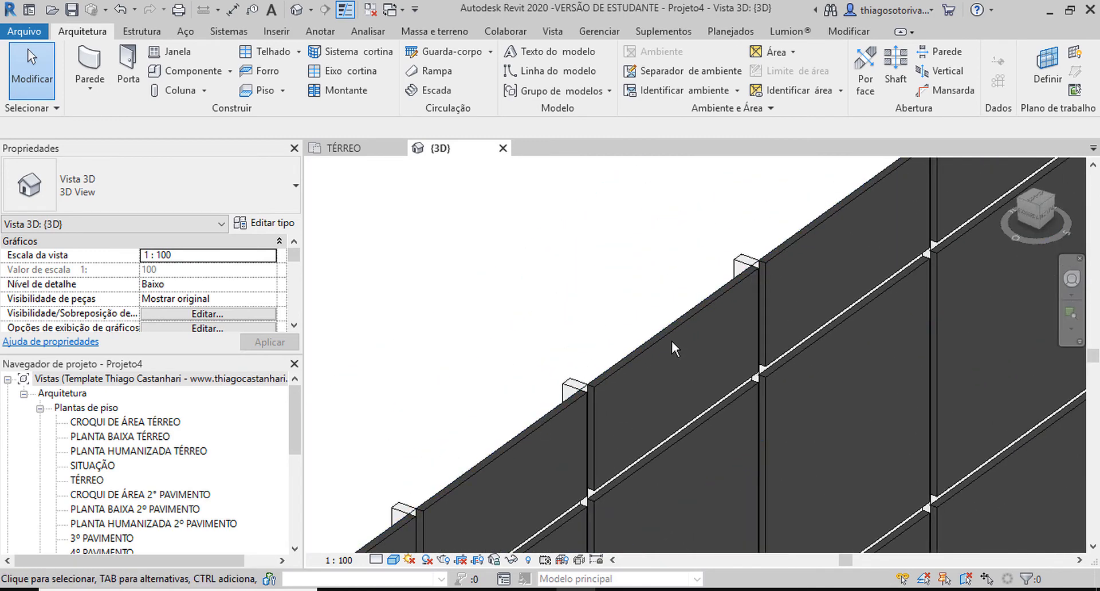
pyautogui.click(669, 334)
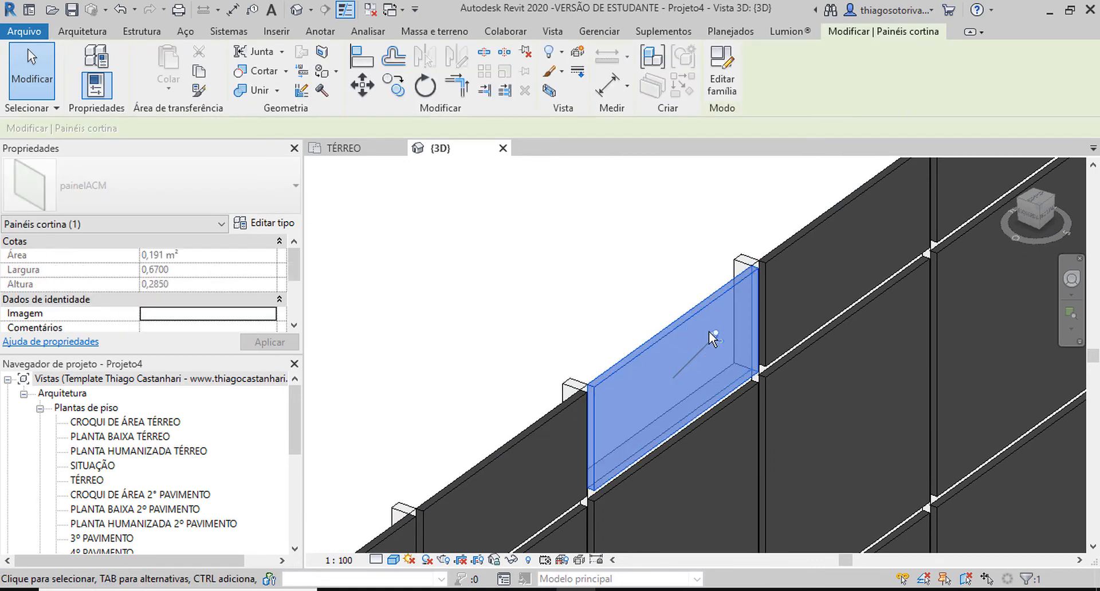
pyautogui.click(261, 224)
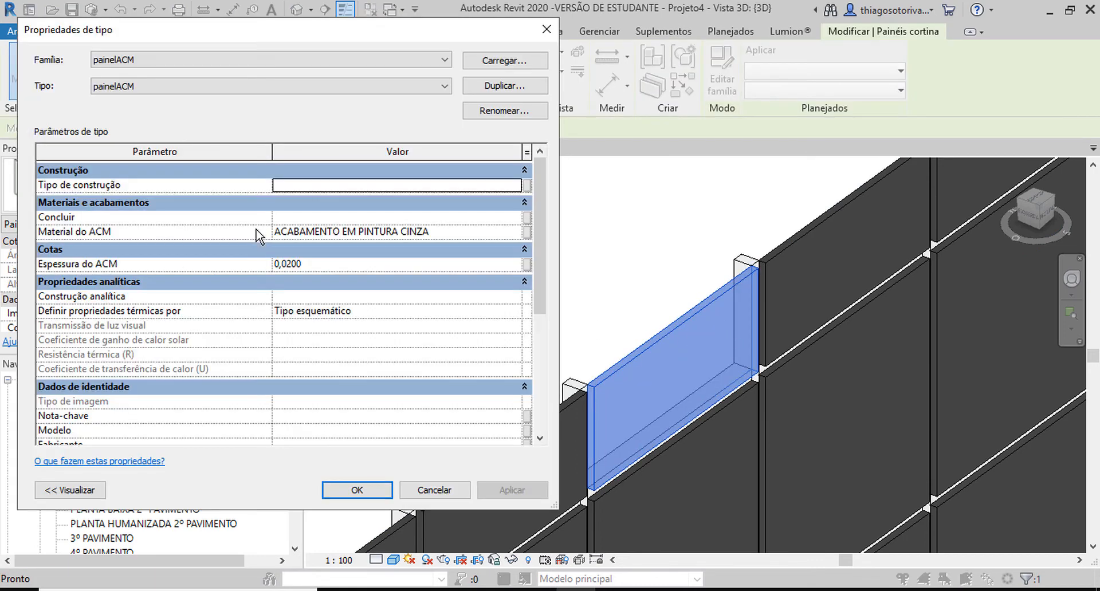
pyautogui.click(317, 264)
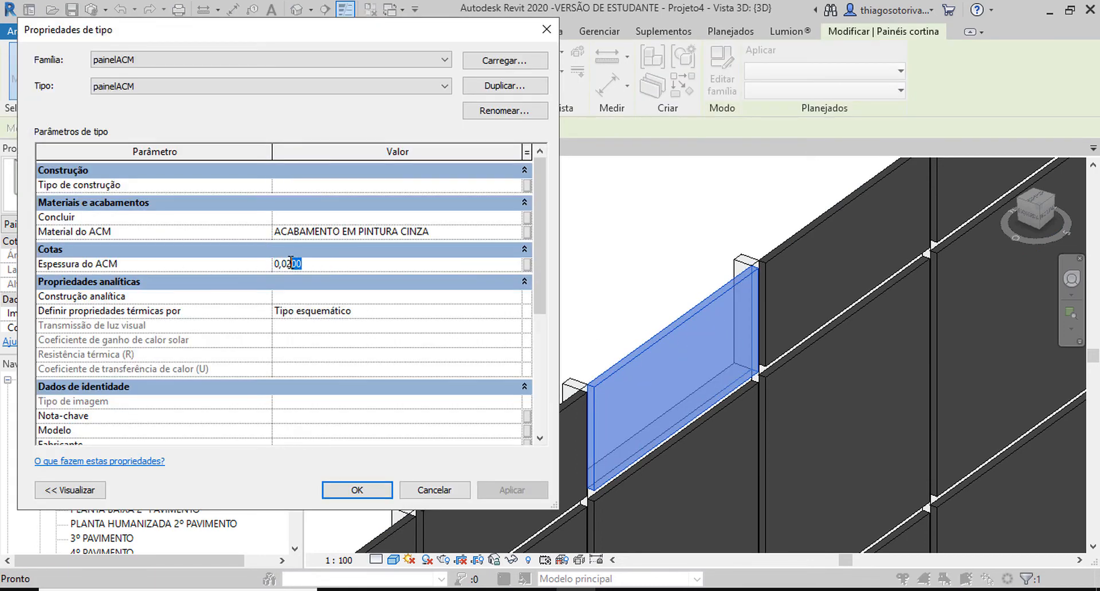
pyautogui.write('100')
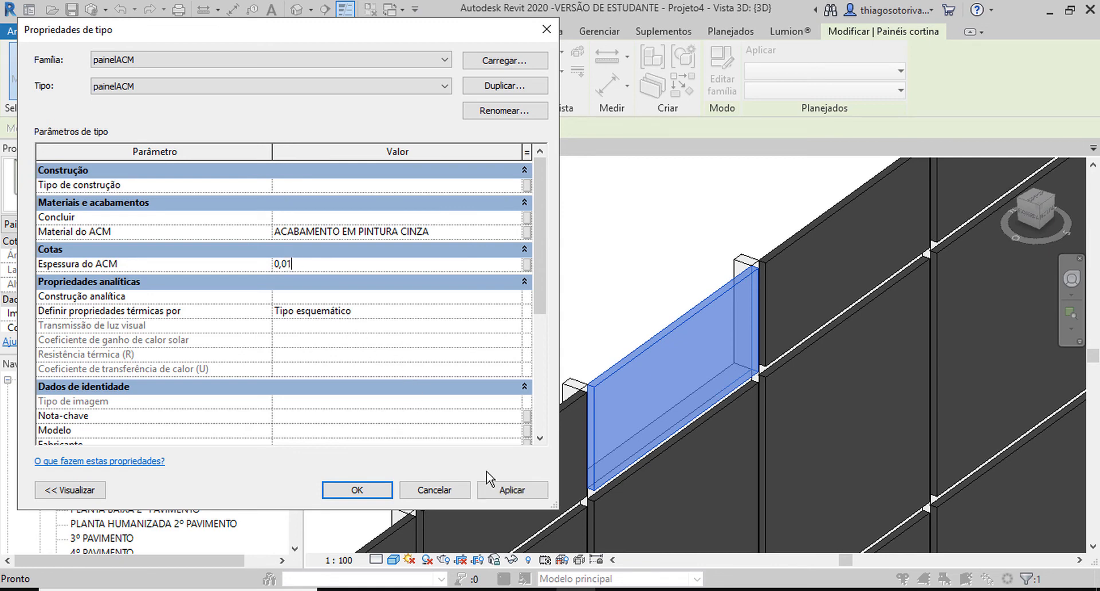
pyautogui.click(512, 490)
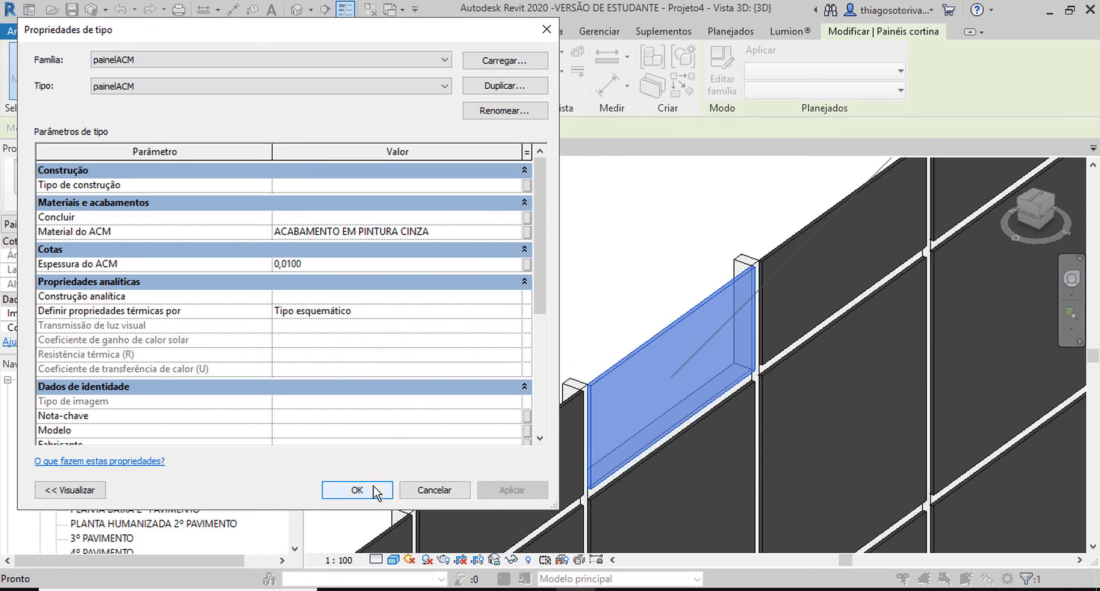
pyautogui.click(330, 488)
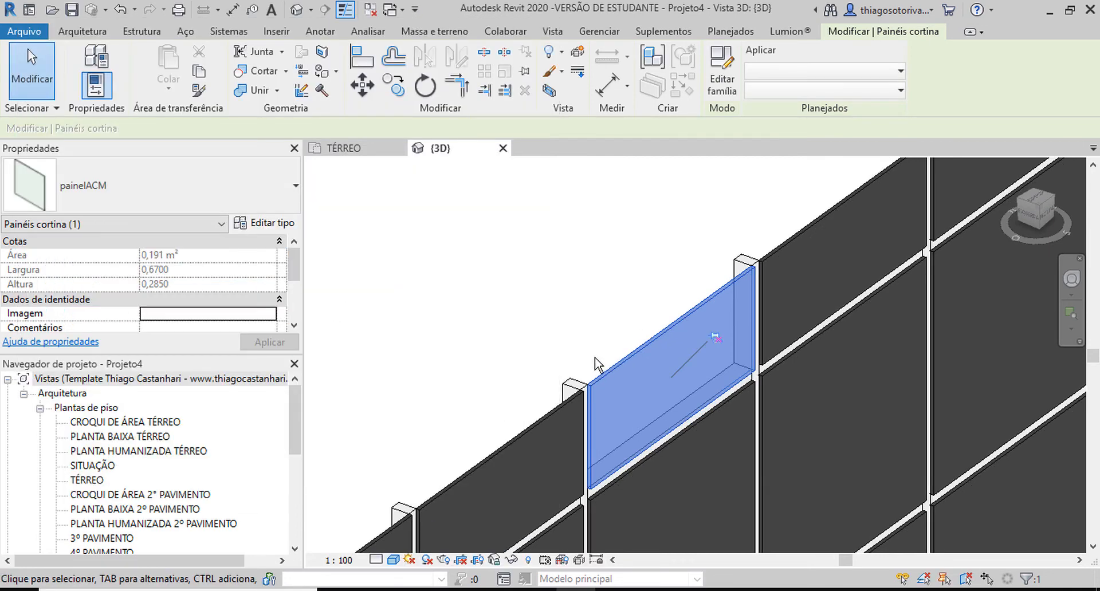
# Step: Set Largura no lado 1 and Largura no lado 2 of the montante de ACM mullion type to 0,0100
pyautogui.click(576, 390)
pyautogui.click(265, 224)
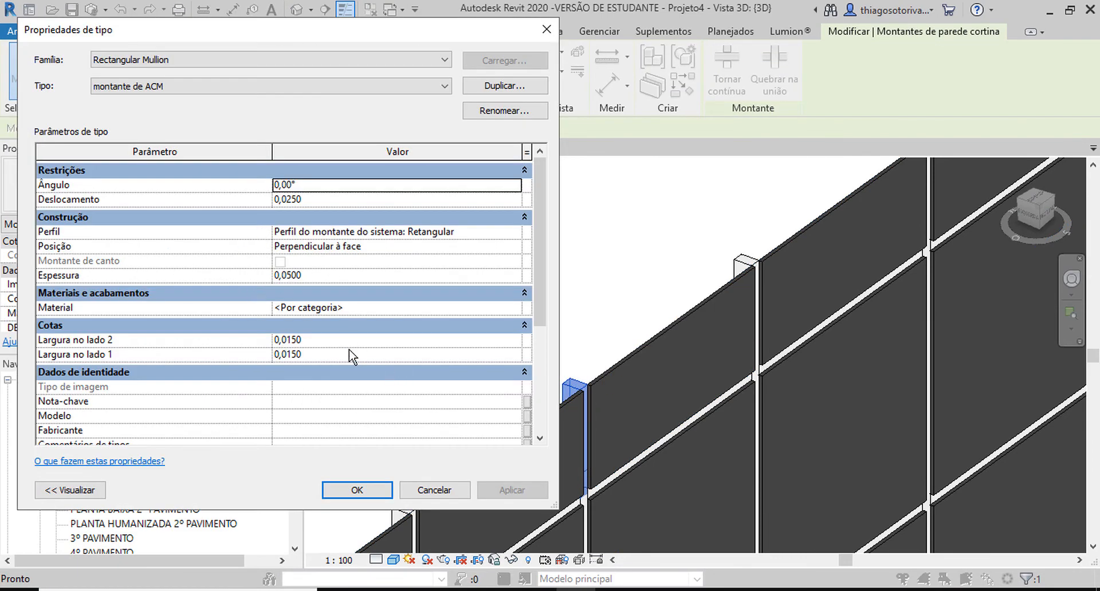
pyautogui.click(317, 342)
pyautogui.moveTo(303, 341)
pyautogui.mouseDown()
pyautogui.moveTo(294, 340)
pyautogui.moveTo(299, 355)
pyautogui.mouseUp()
pyautogui.write('00')
pyautogui.click(315, 355)
pyautogui.write('00')
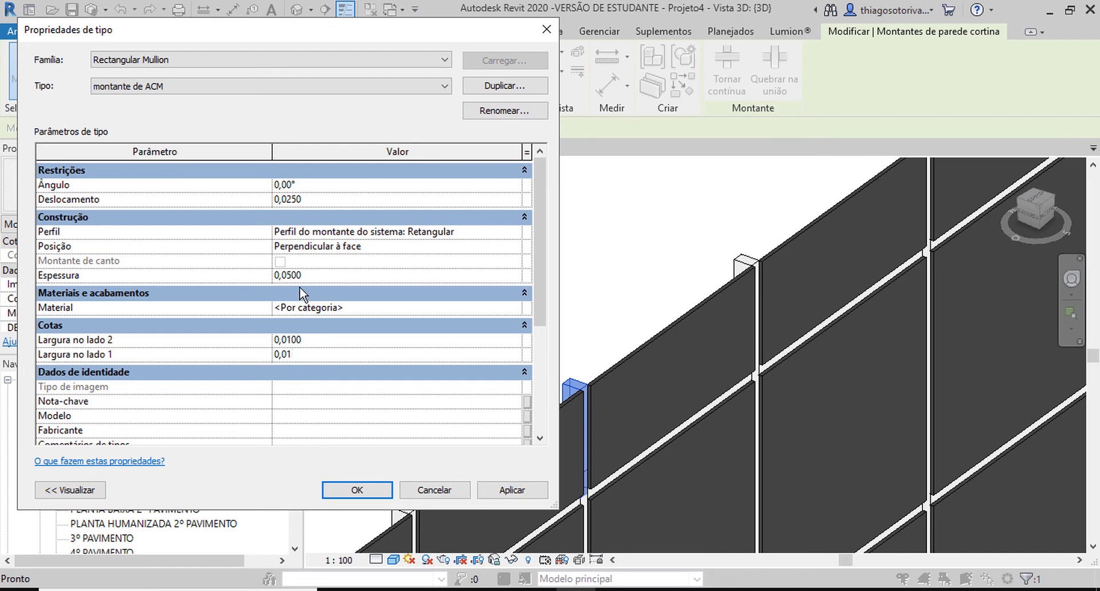
# Step: Set the Espessura of the montante de ACM type to 0,0250 and accept the type changes
pyautogui.click(302, 277)
pyautogui.moveTo(310, 277); pyautogui.dragTo(288, 276)
pyautogui.write('25')
pyautogui.click(527, 492)
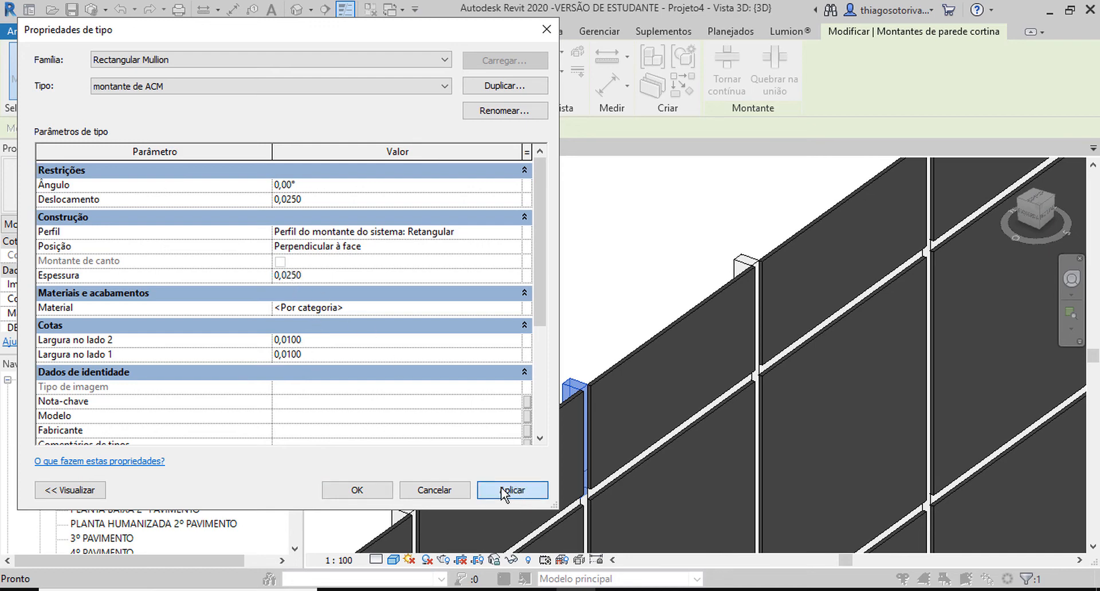
pyautogui.click(368, 493)
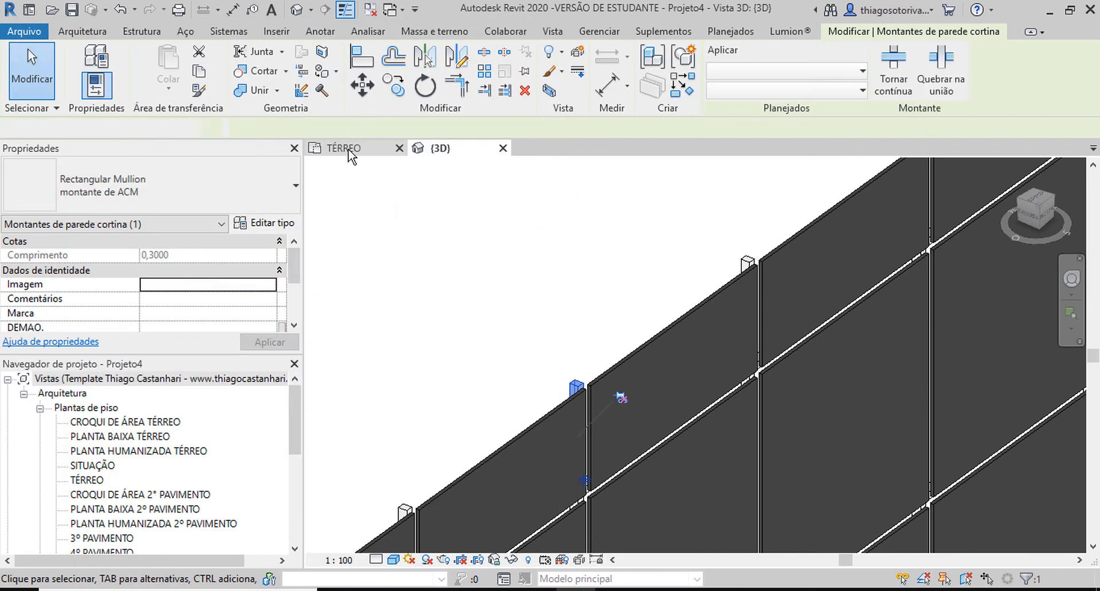
# Step: Select a mullion in the TÉRREO floor plan and apply a Deslocamento of 0,0100 to its montante de ACM type
pyautogui.click(346, 148)
pyautogui.scroll(8, 589, 251)
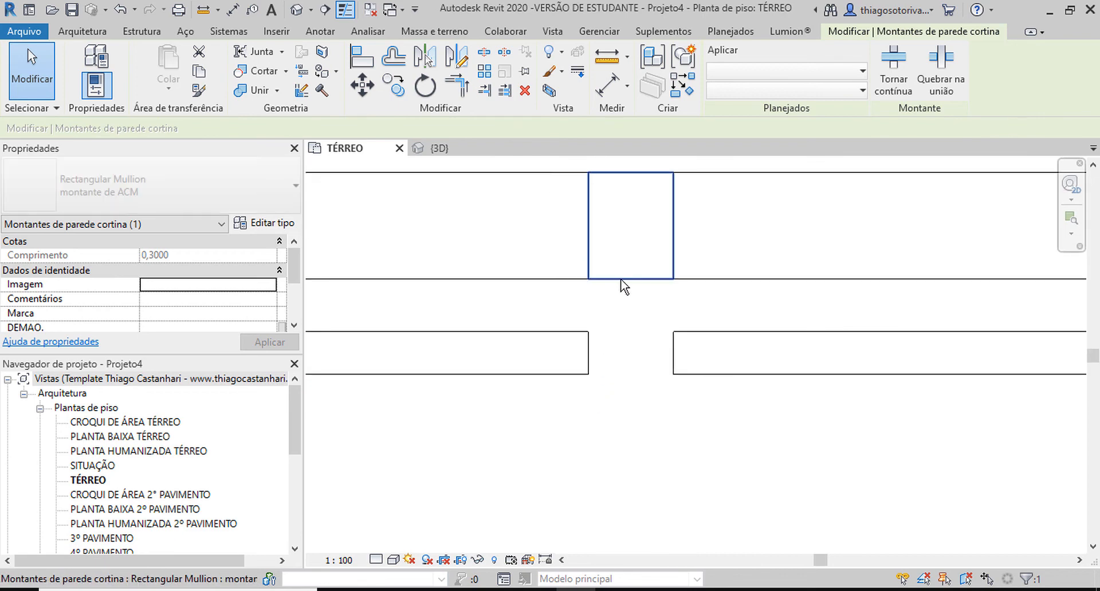
pyautogui.click(620, 285)
pyautogui.moveTo(607, 200); pyautogui.dragTo(625, 318, button='middle')
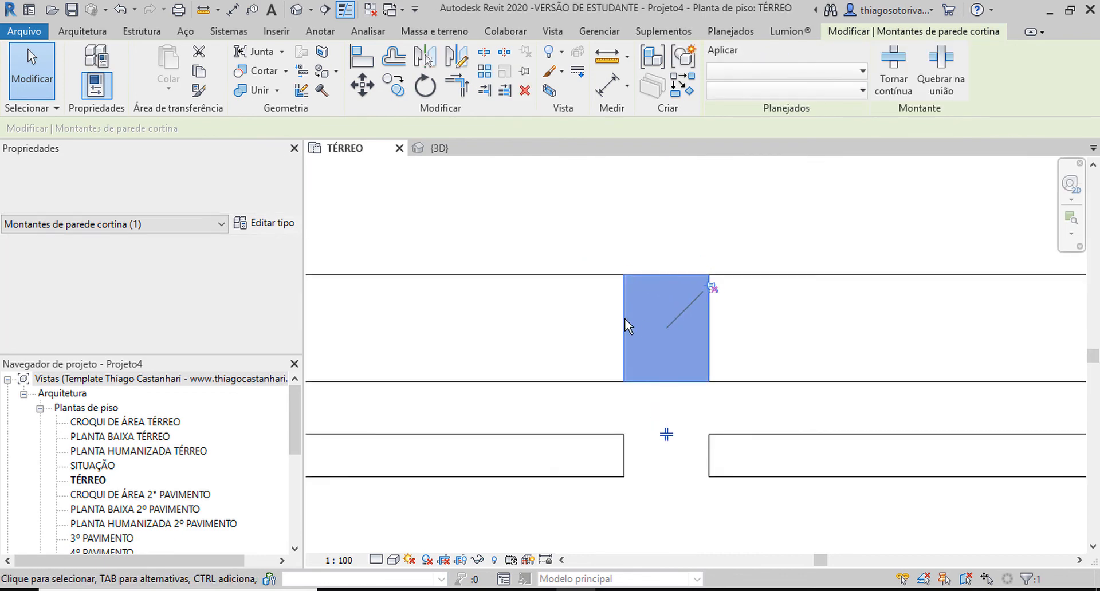
pyautogui.click(271, 226)
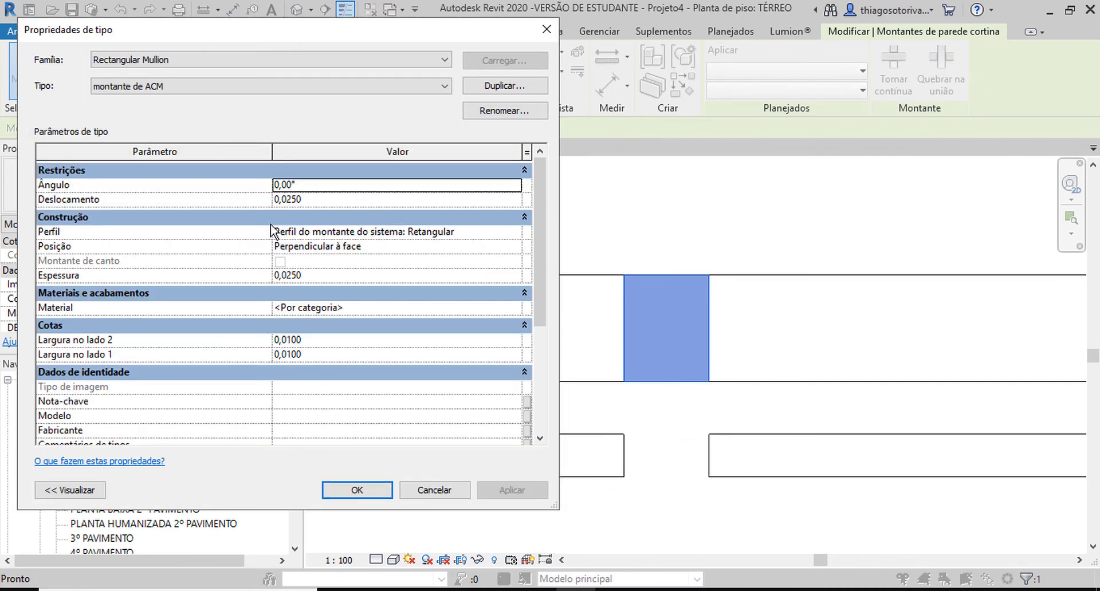
pyautogui.click(315, 198)
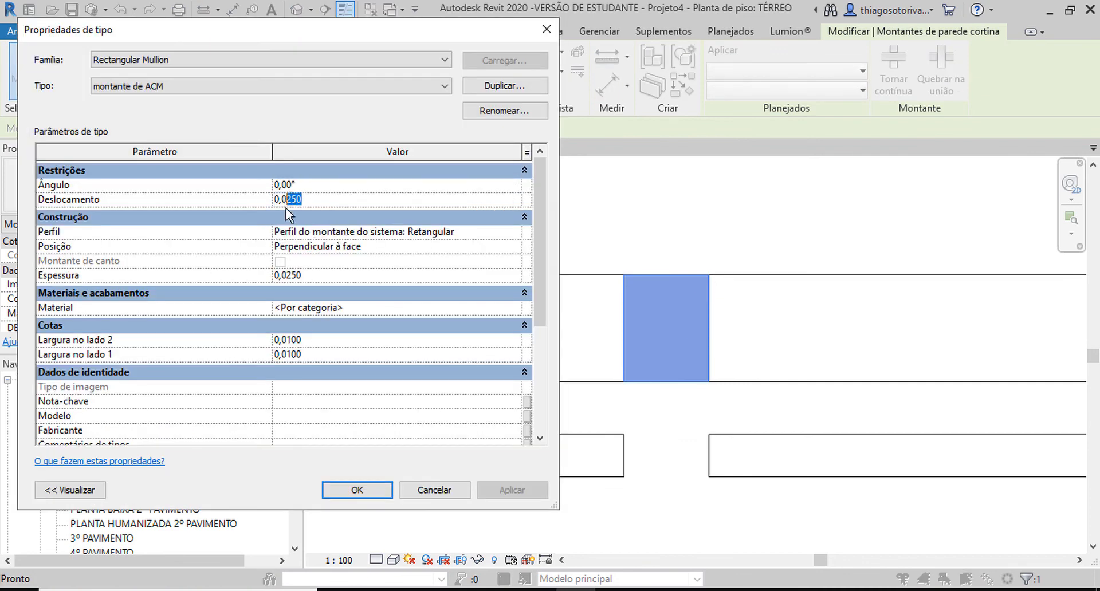
pyautogui.write('100')
pyautogui.click(513, 490)
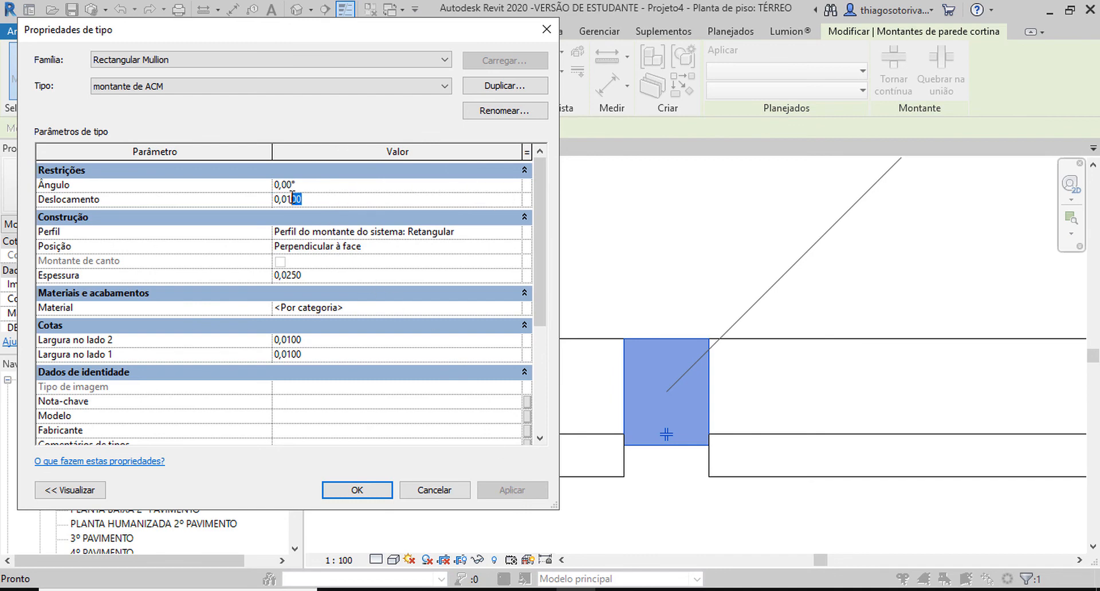
# Step: Try a Deslocamento of 0,0150 for the mullion type, settle on 0,0125 and accept it
pyautogui.write('5')
pyautogui.click(502, 491)
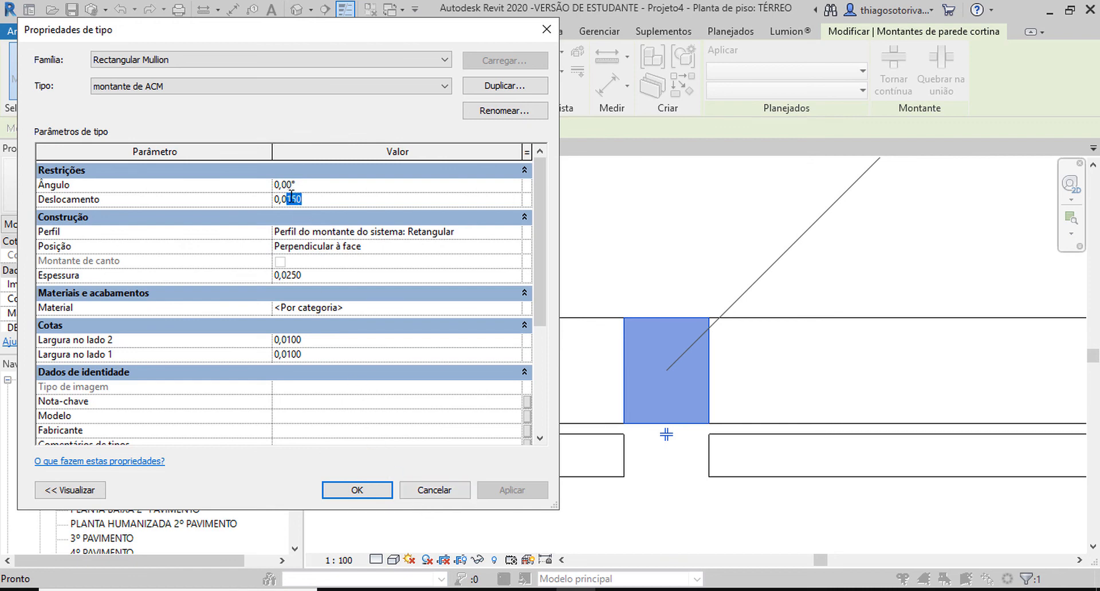
pyautogui.write('2')
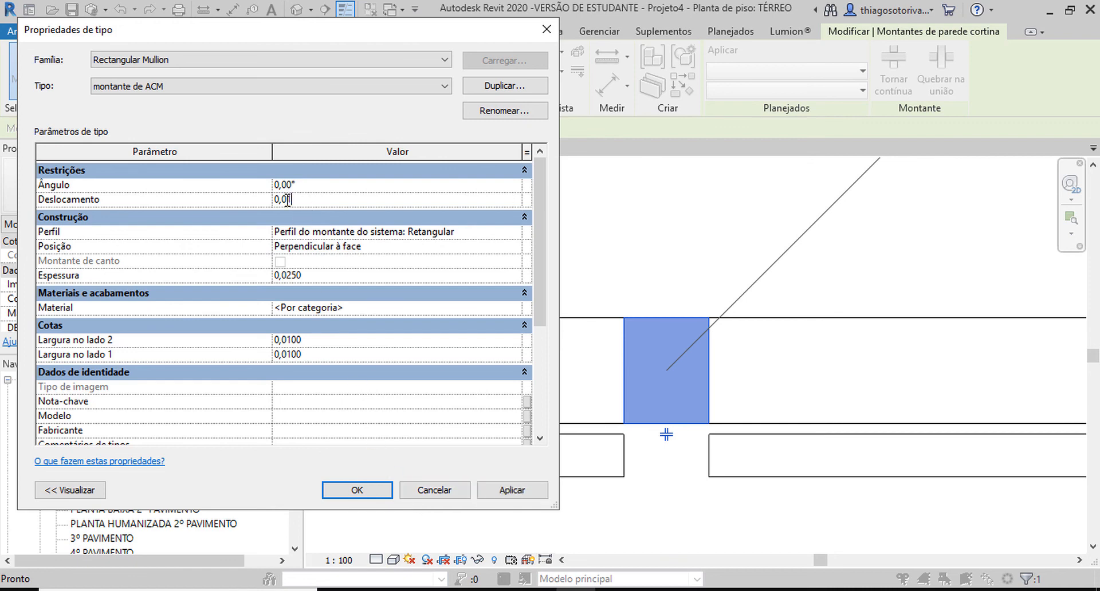
pyautogui.click(493, 500)
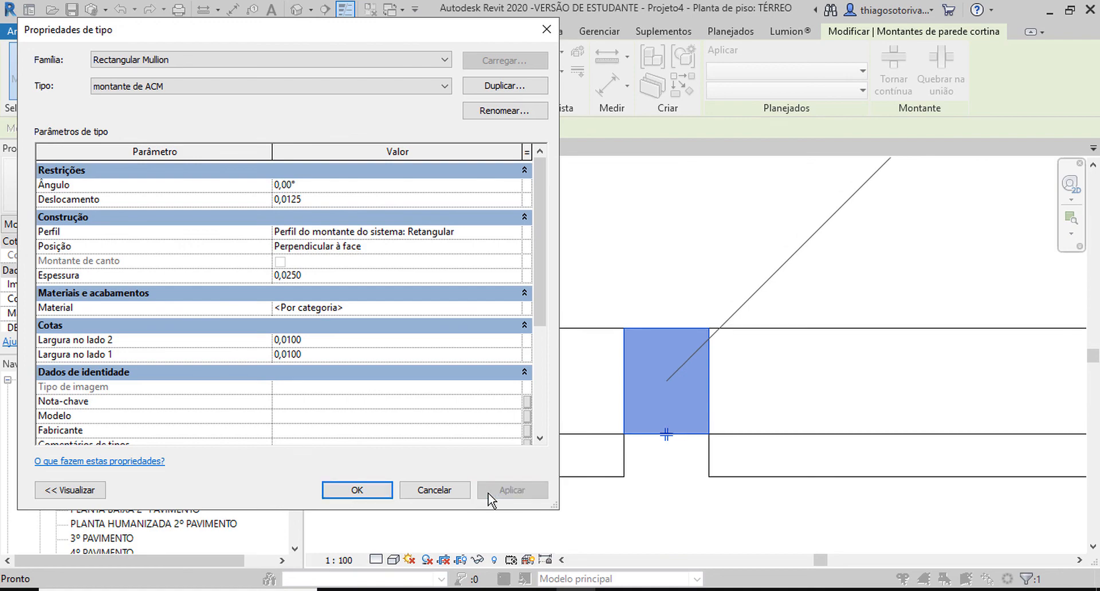
pyautogui.click(385, 492)
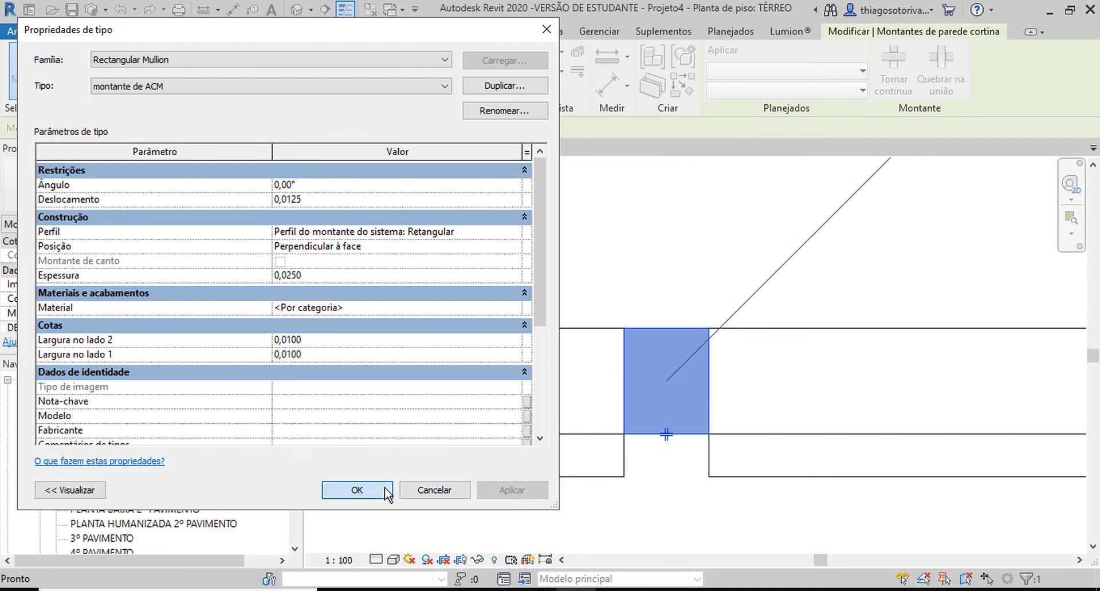
# Step: Return to the 3D view and examine the joints between the ACM panels and the mullions from several angles
pyautogui.press('3')
pyautogui.press('d')
pyautogui.scroll(6, 549, 395)
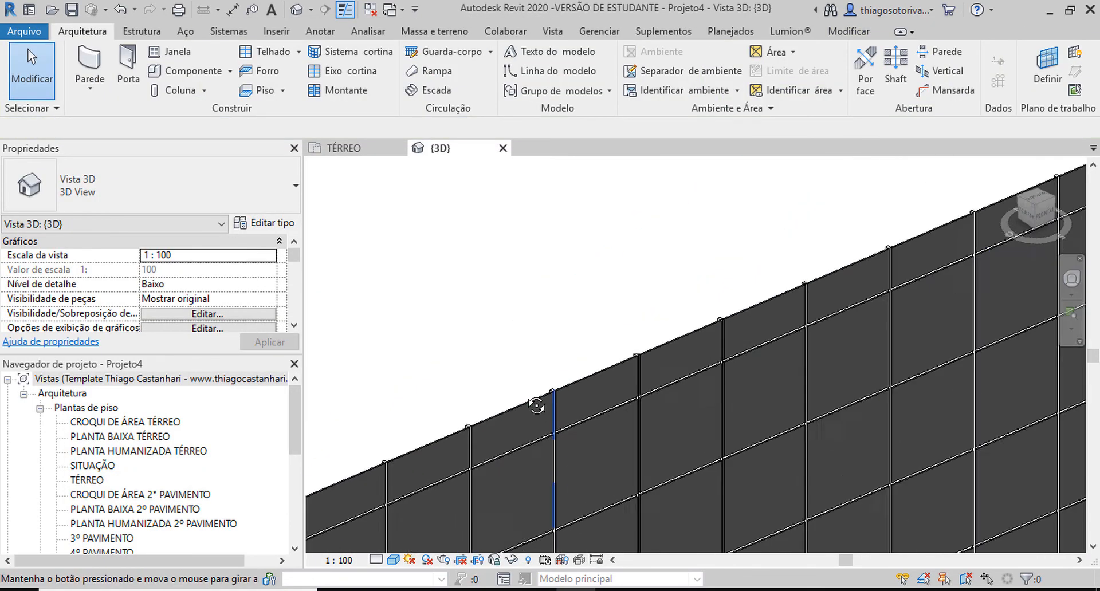
pyautogui.scroll(-6, 629, 329)
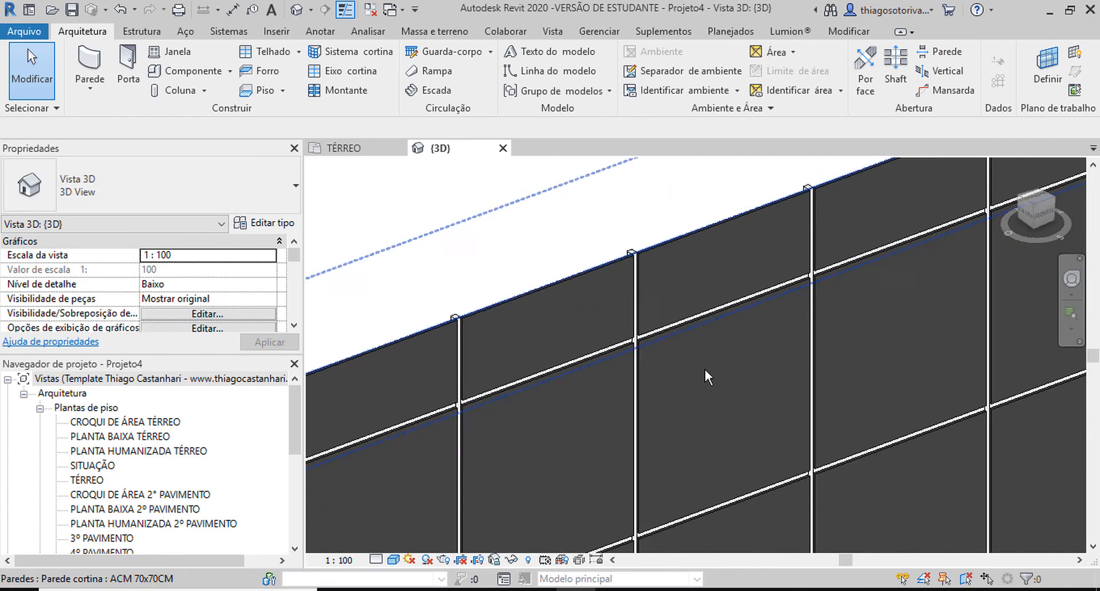
pyautogui.moveTo(705, 370); pyautogui.dragTo(649, 184, button='middle')
pyautogui.scroll(-4, 652, 249)
pyautogui.keyDown('shift'); pyautogui.moveTo(652, 249); pyautogui.dragTo(719, 243, button='middle'); pyautogui.keyUp('shift')
pyautogui.scroll(6, 699, 332)
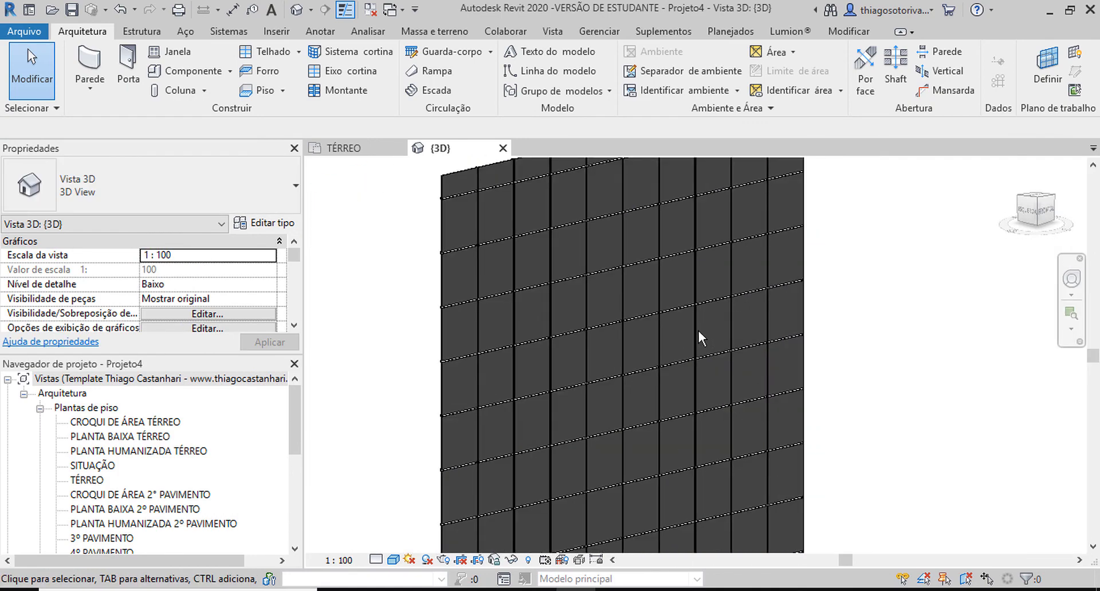
pyautogui.keyDown('shift'); pyautogui.moveTo(717, 306); pyautogui.dragTo(494, 264, button='middle'); pyautogui.keyUp('shift')
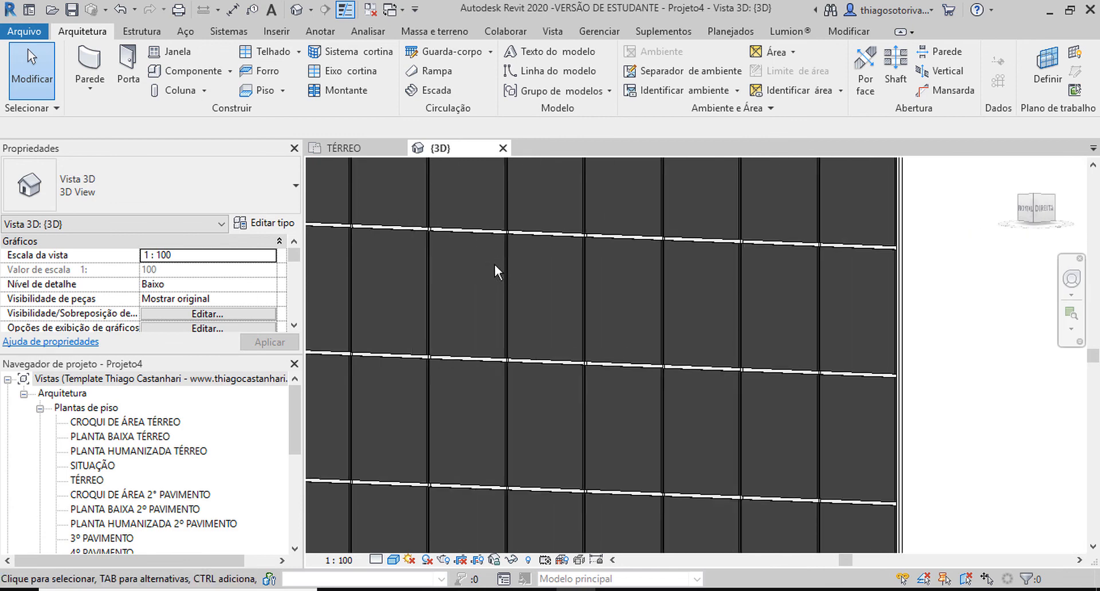
pyautogui.scroll(5, 680, 308)
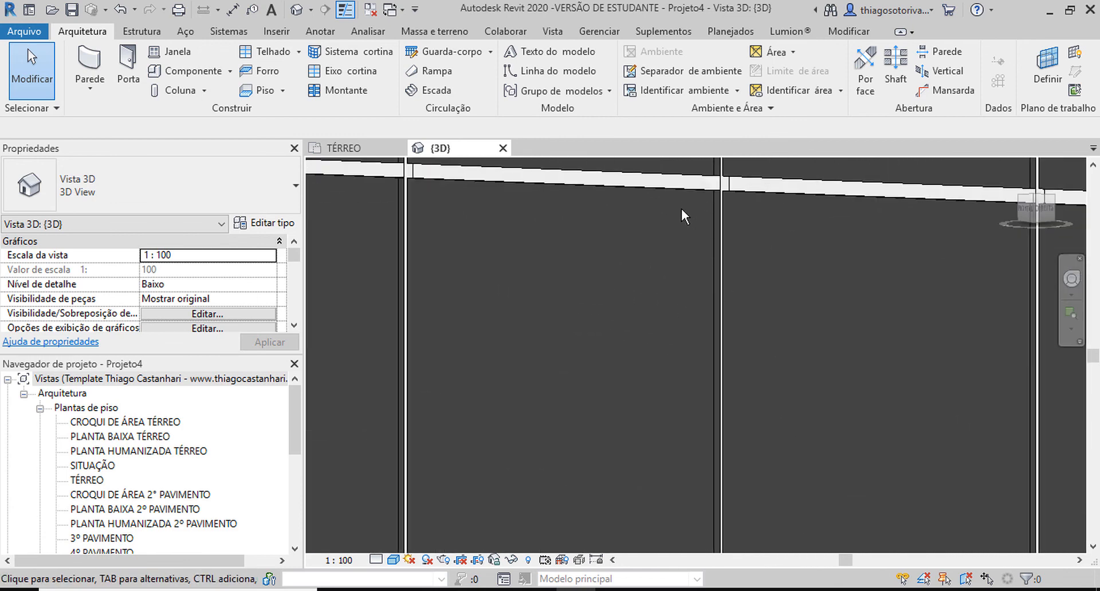
pyautogui.scroll(-5, 665, 196)
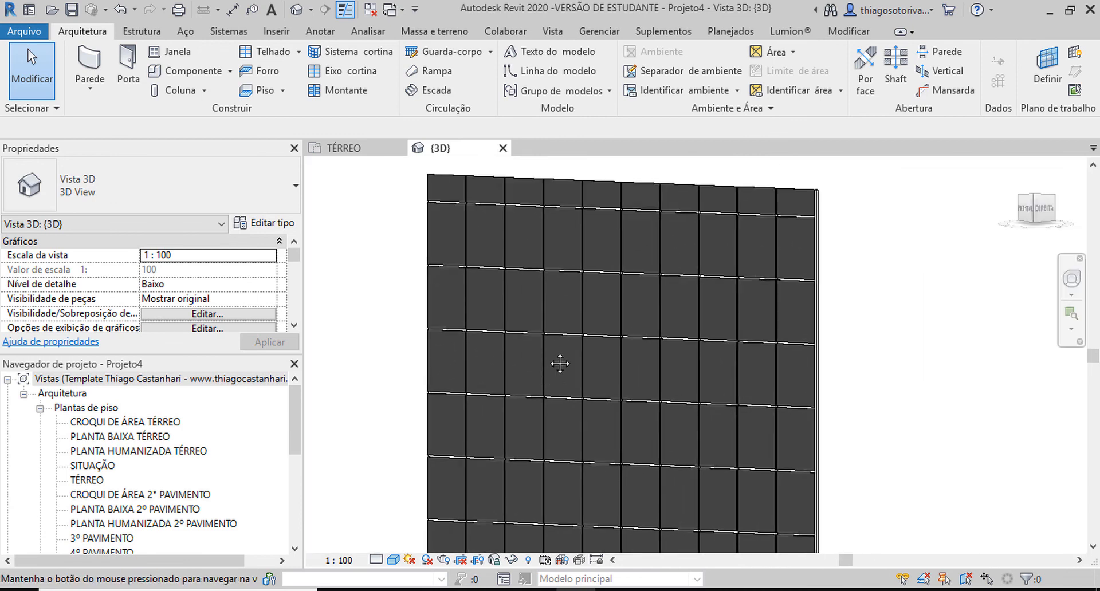